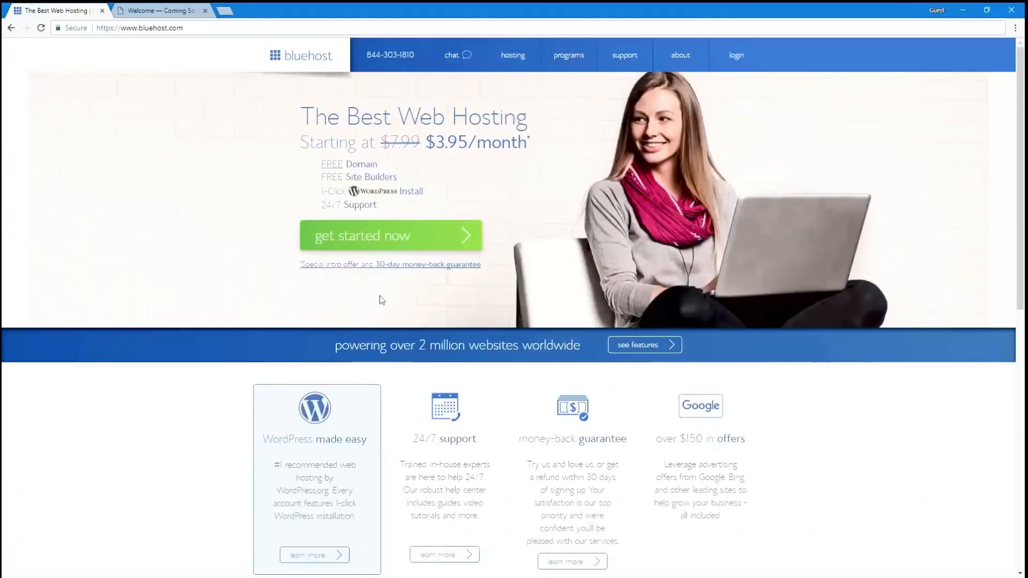
# Log in to the Bluehost portal and open the WordPress admin of the site named Welcome
pyautogui.click(732, 64)
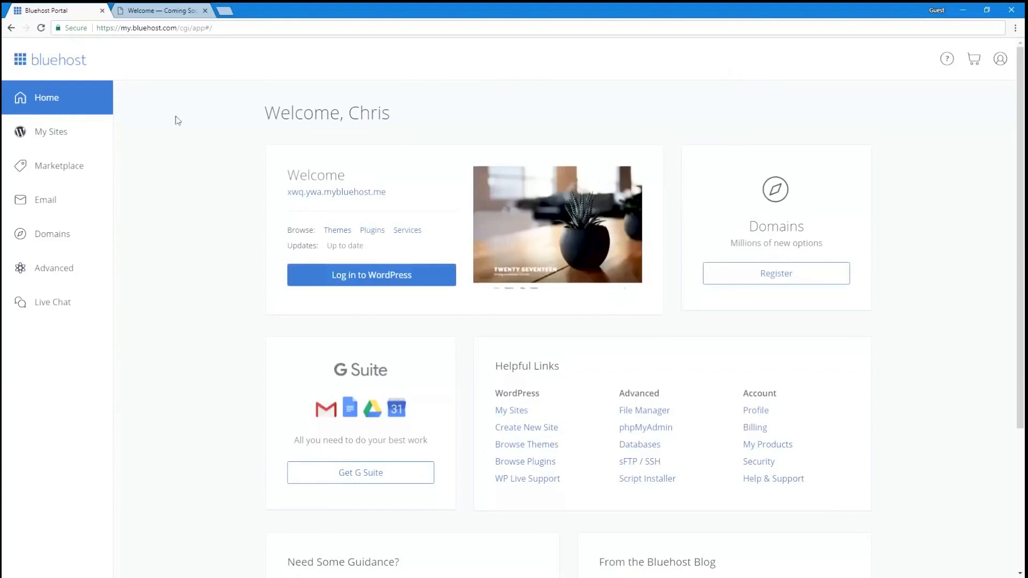
pyautogui.click(53, 138)
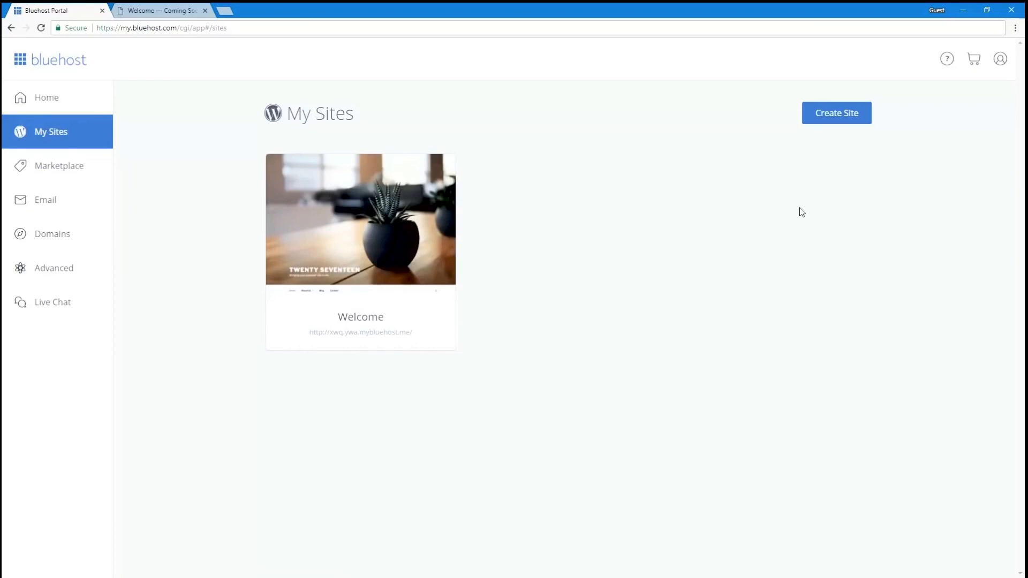
pyautogui.moveTo(453, 256)
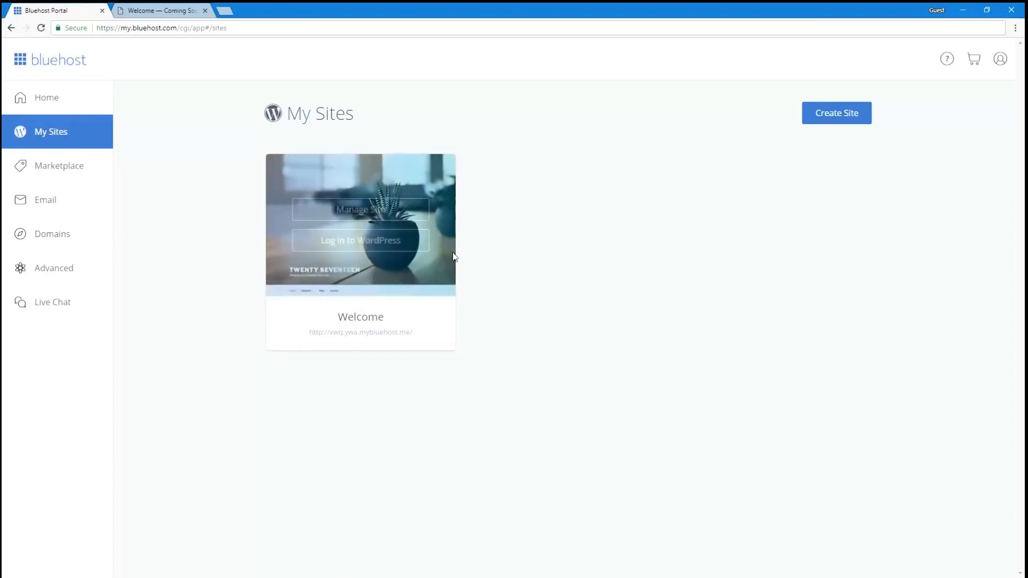
pyautogui.click(317, 245)
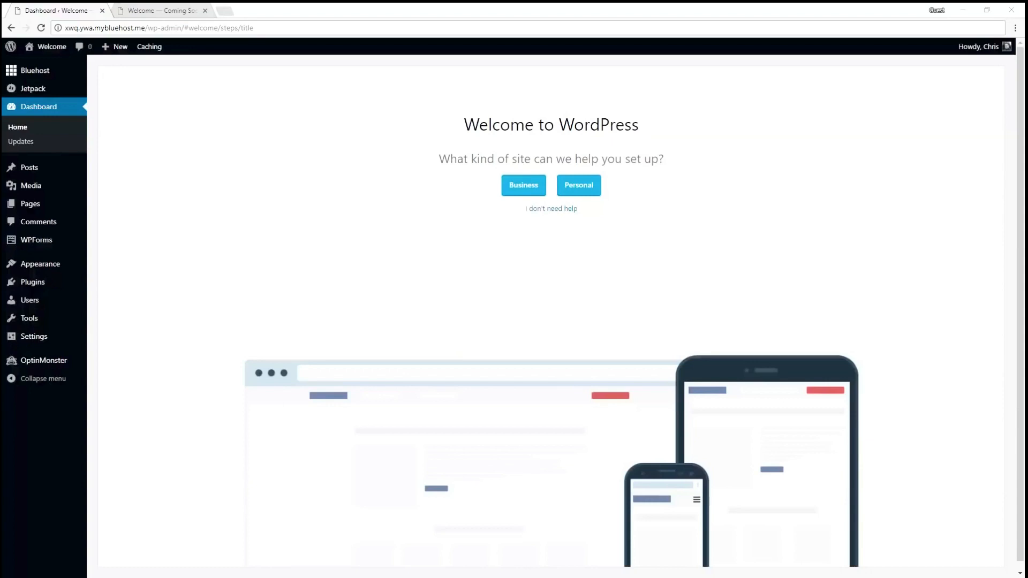
# Start the guided setup for a personal site, with the title "Miles Photography" and the description "Capture it all."
pyautogui.click(472, 160)
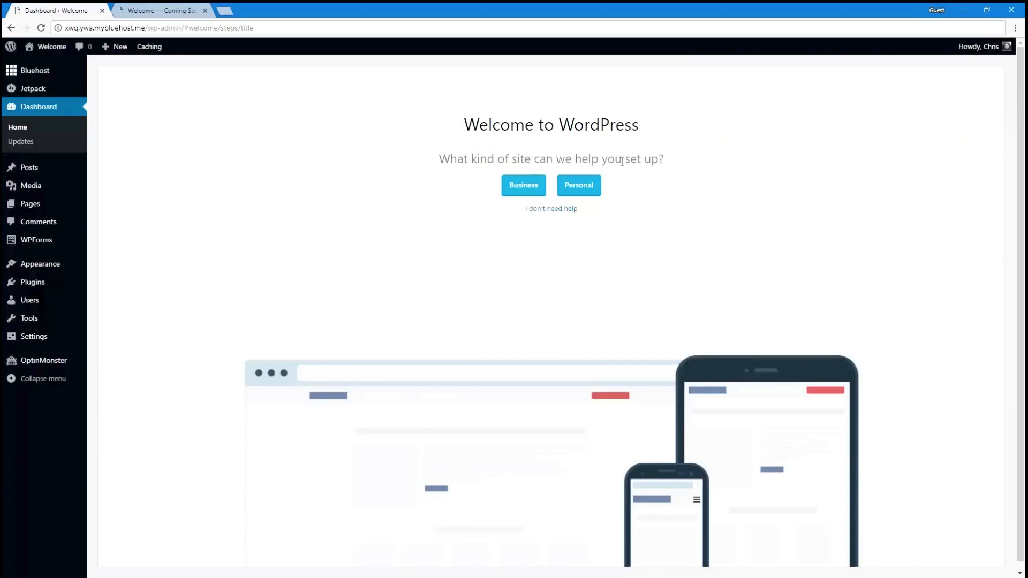
pyautogui.click(583, 187)
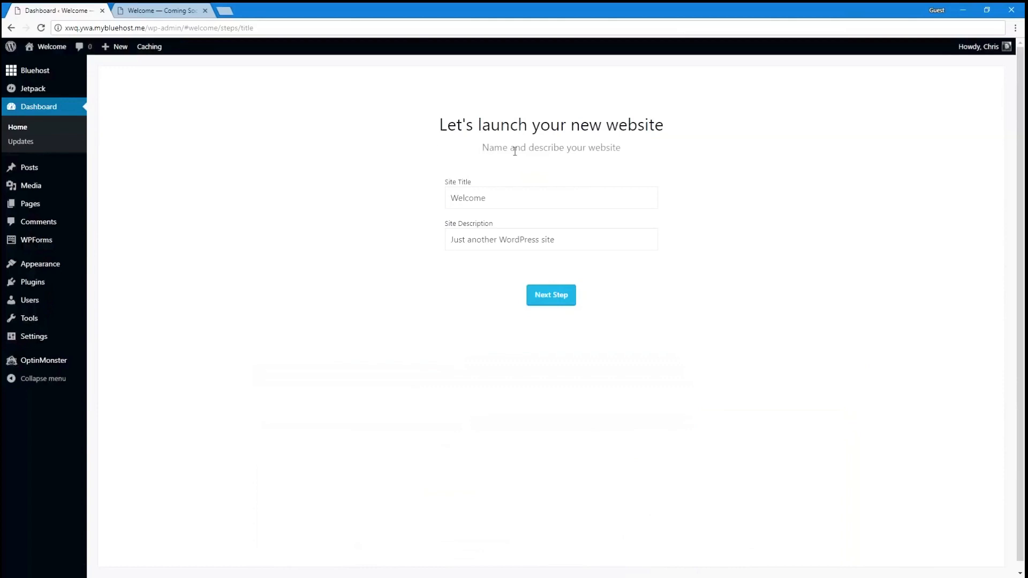
pyautogui.moveTo(502, 201); pyautogui.dragTo(320, 201)
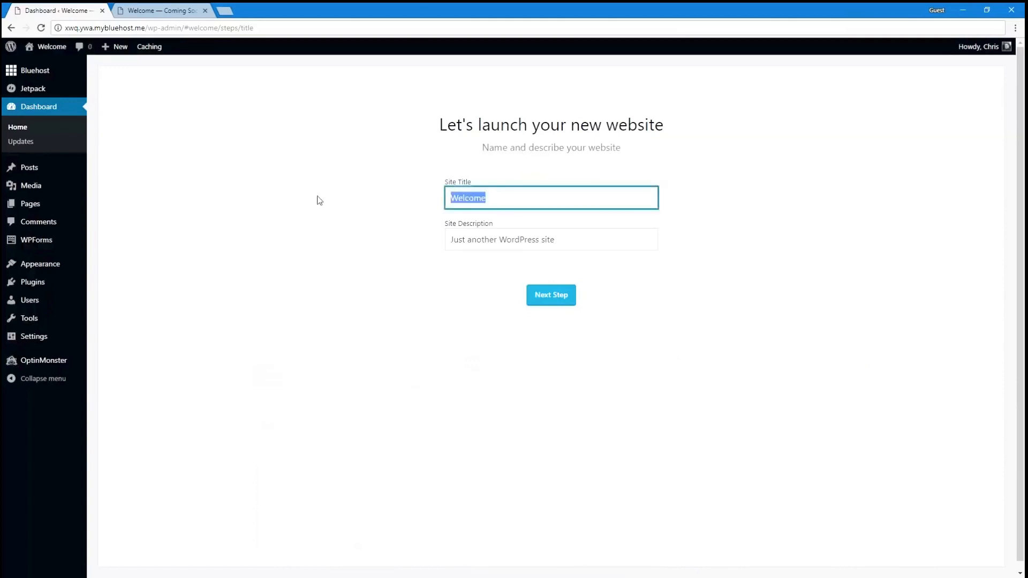
pyautogui.write('Miles Photography')
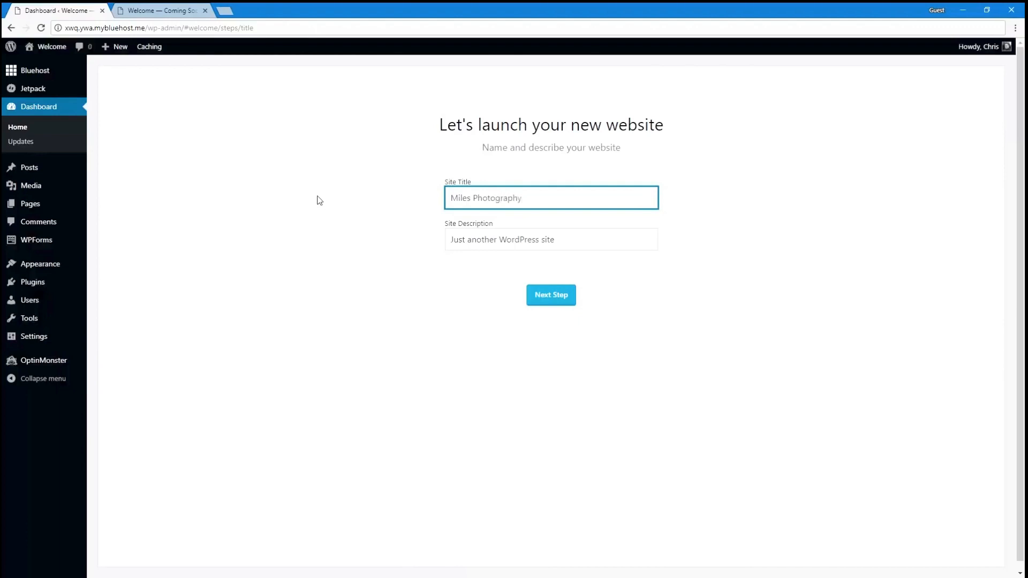
pyautogui.press('Tab')
pyautogui.press('BackSpace')
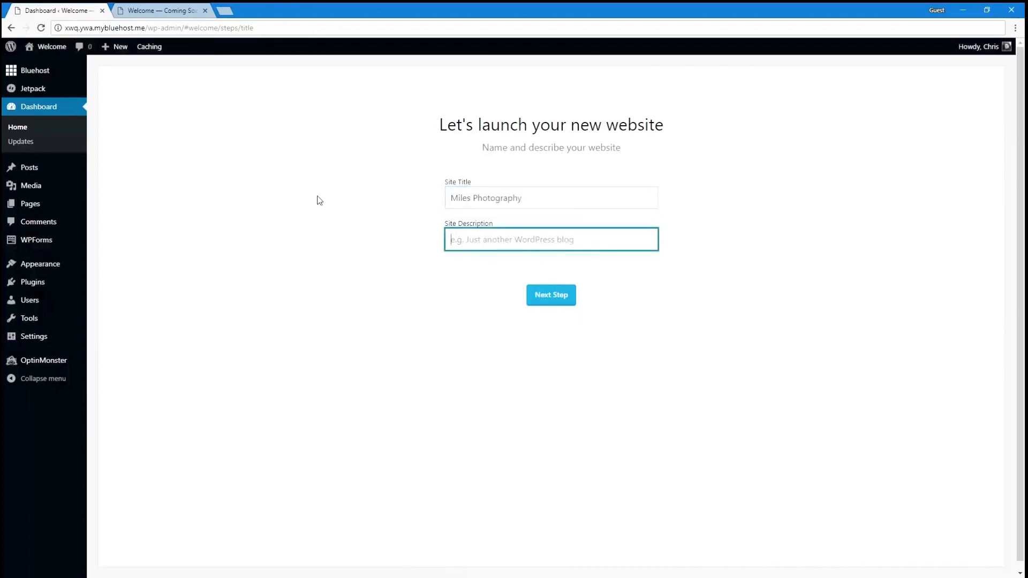
pyautogui.write('Capture it all.')
pyautogui.click(320, 200)
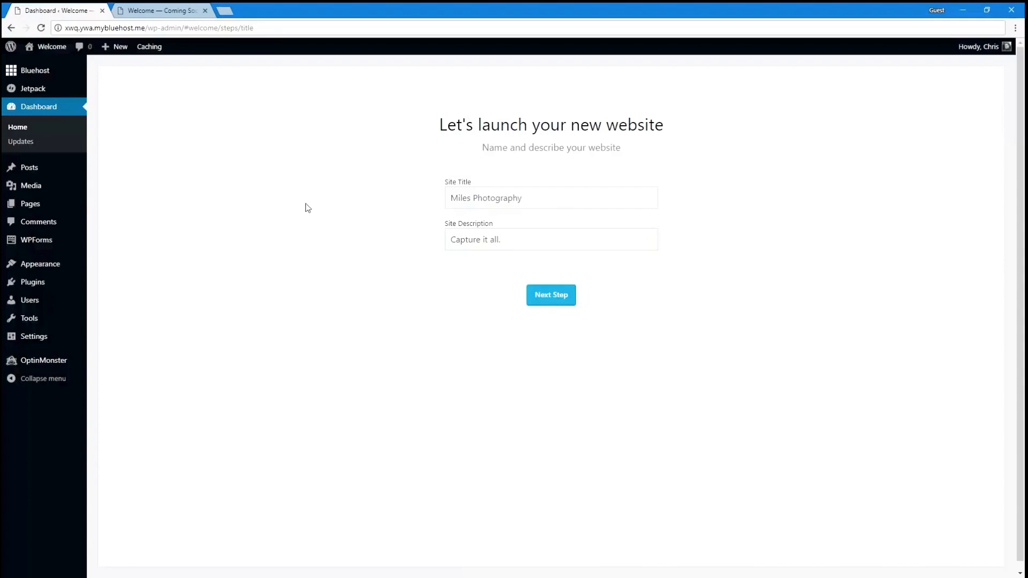
pyautogui.moveTo(54, 342)
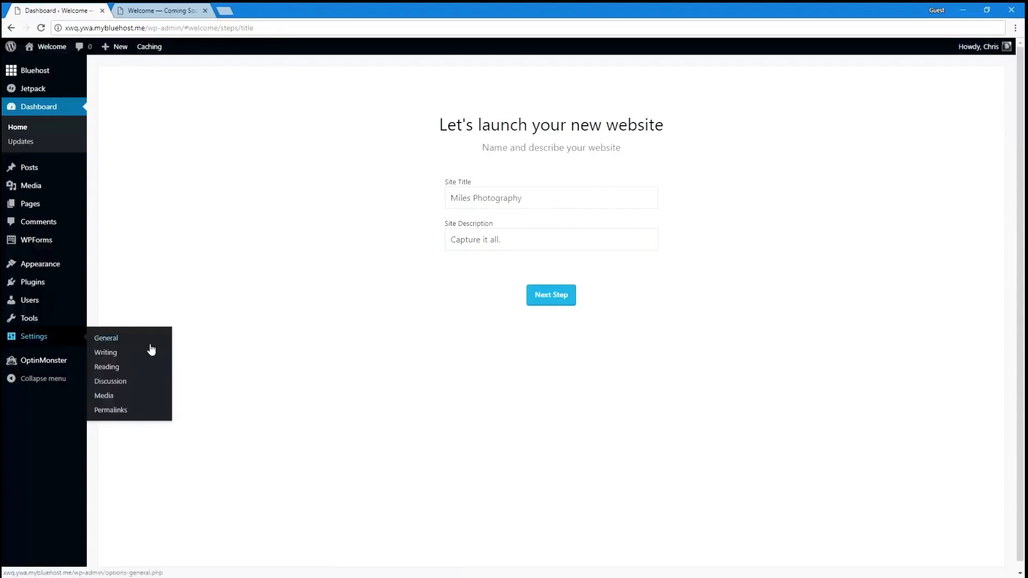
pyautogui.click(546, 297)
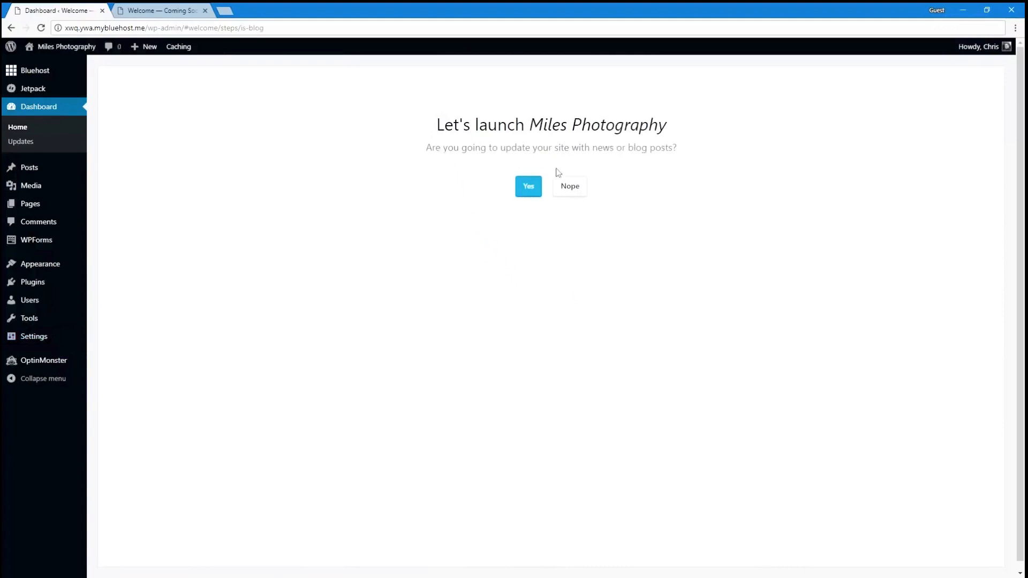
# Answer the setup questions: include news or blog posts, use a static welcome page as homepage, and build a starter "Contact Us" page
pyautogui.click(524, 187)
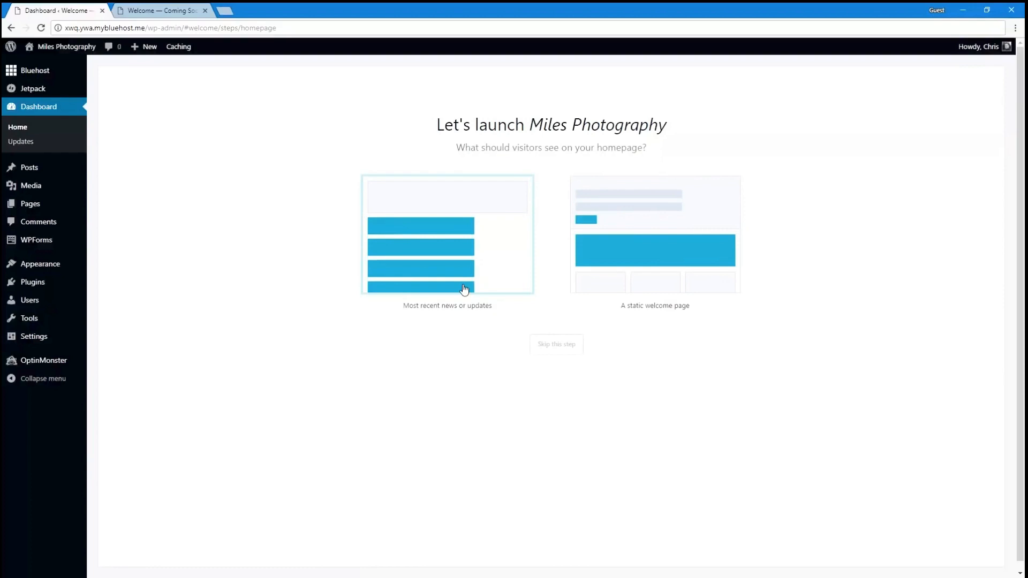
pyautogui.click(669, 269)
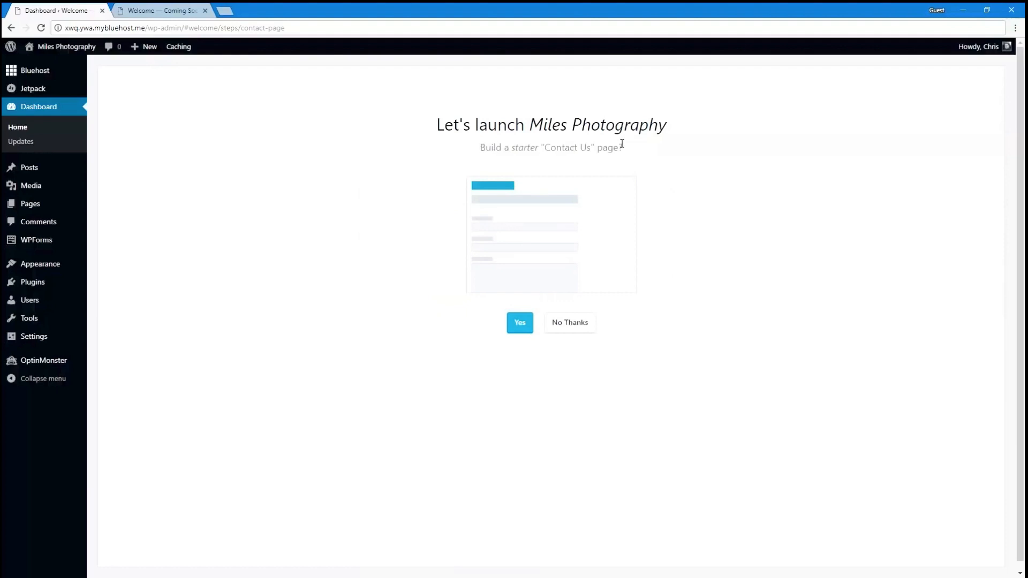
pyautogui.click(520, 323)
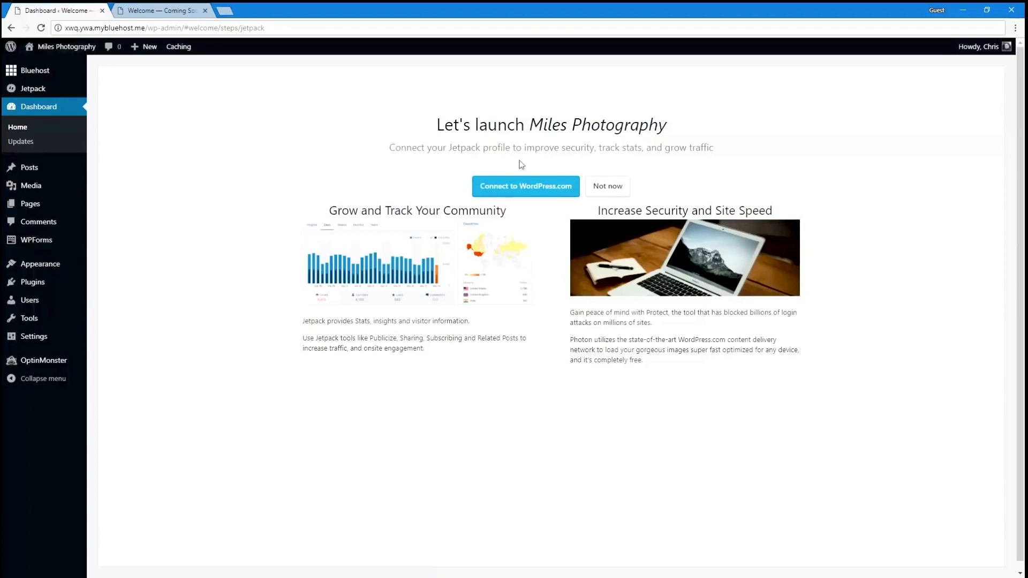
# Connect the site's Jetpack profile to WordPress.com and approve the connection
pyautogui.click(513, 191)
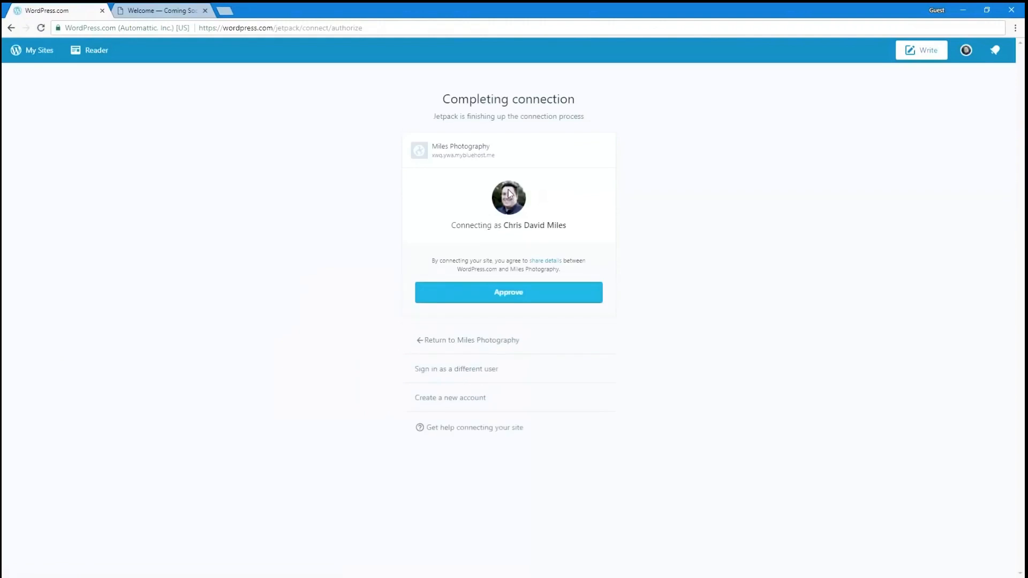
pyautogui.click(502, 303)
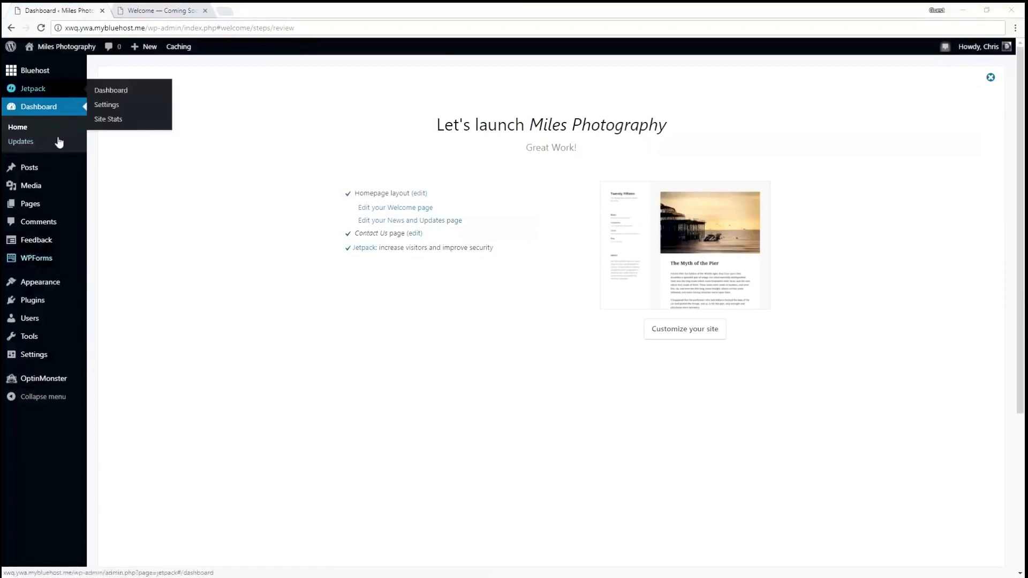
# Open the Bluehost home page in the WordPress admin and review its site options and the "Launch your site" section
pyautogui.moveTo(52, 169)
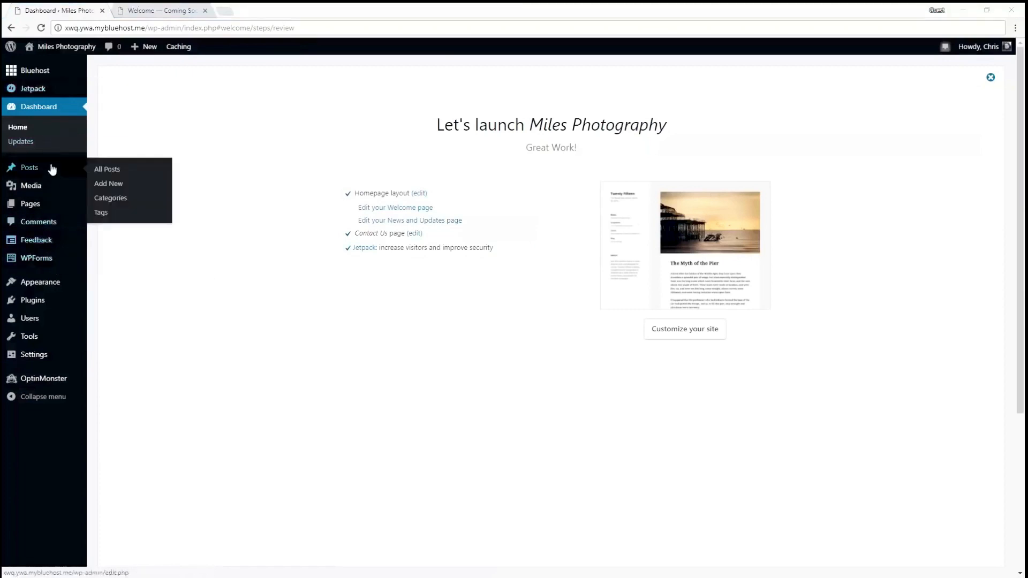
pyautogui.click(59, 75)
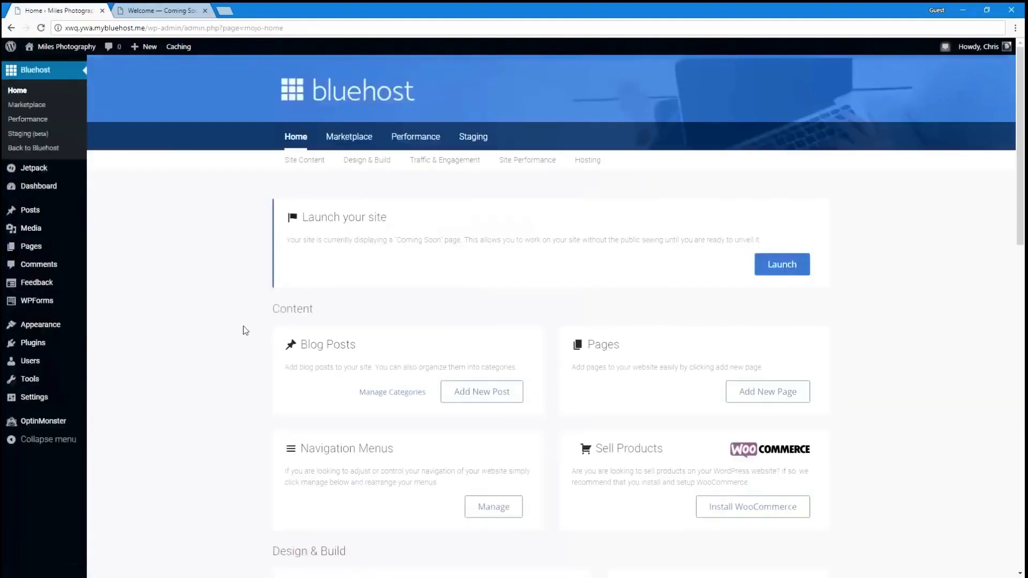
pyautogui.scroll(-16, 247, 331)
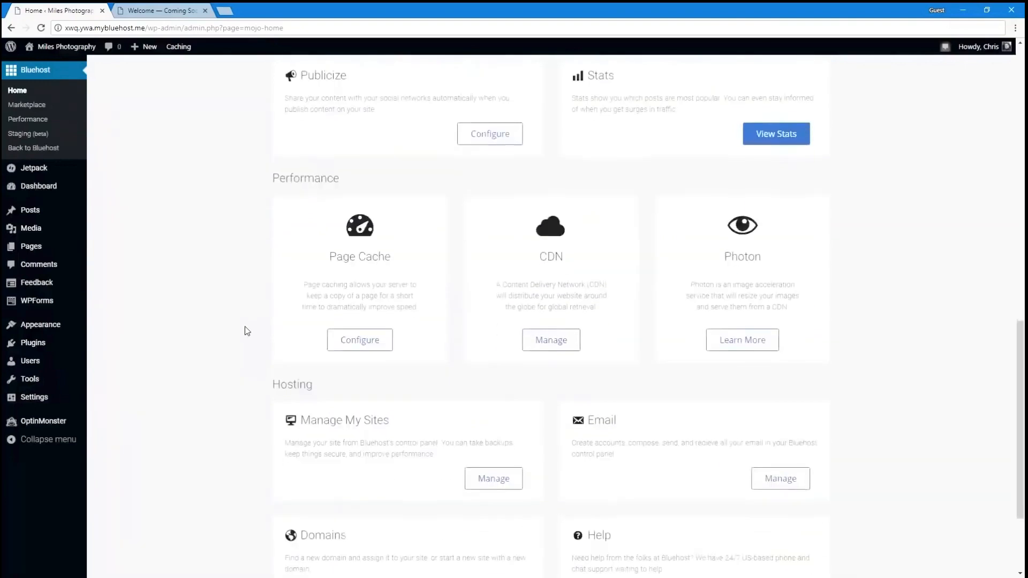
pyautogui.scroll(7, 247, 330)
pyautogui.scroll(10, 245, 326)
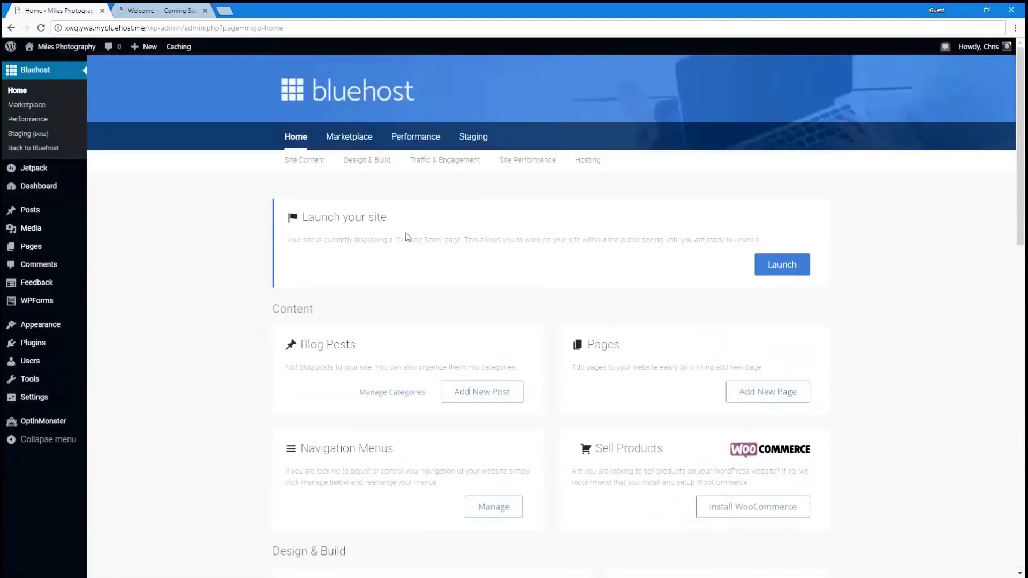
pyautogui.moveTo(309, 218); pyautogui.dragTo(761, 239)
pyautogui.click(762, 239)
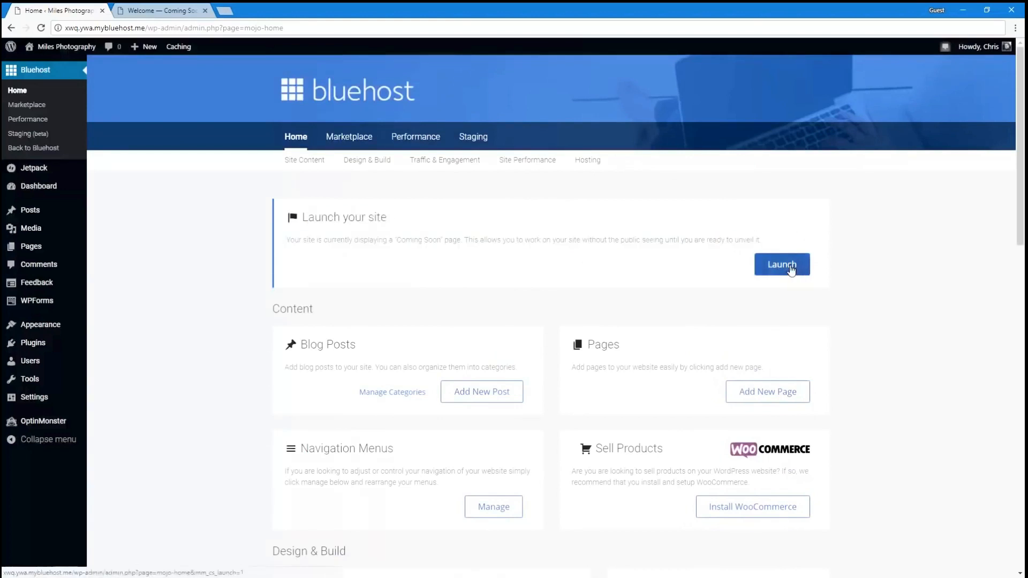
# Check the site's front end in separate browser tabs, opening it from the admin and reloading the existing site tab
pyautogui.click(155, 7)
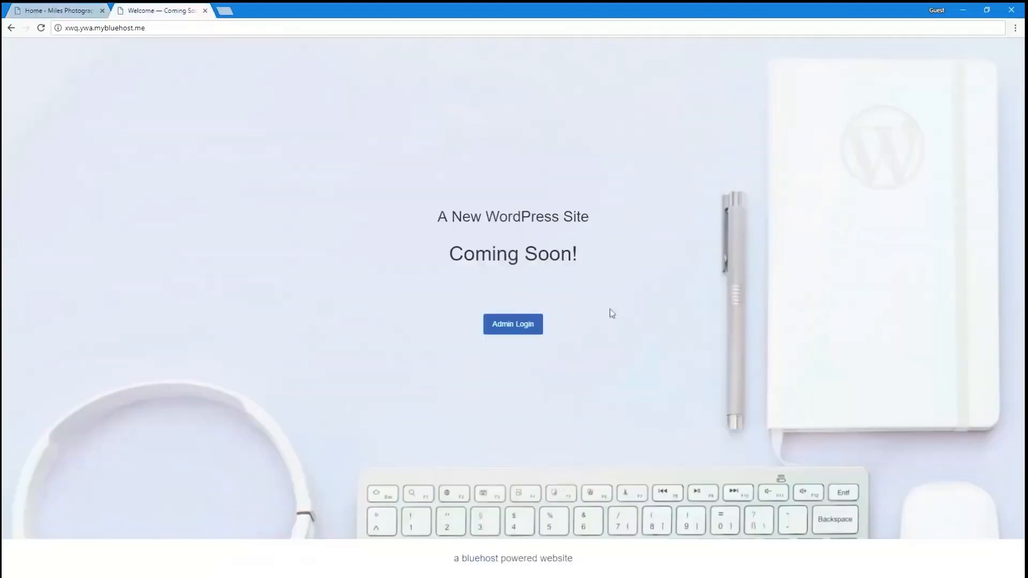
pyautogui.click(71, 9)
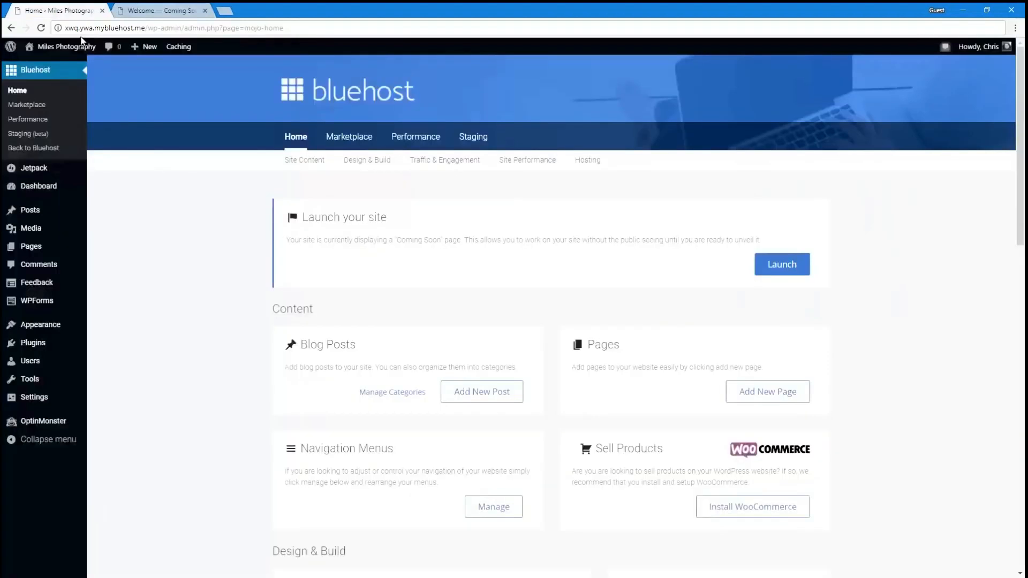
pyautogui.middleClick(75, 48)
pyautogui.moveTo(70, 49)
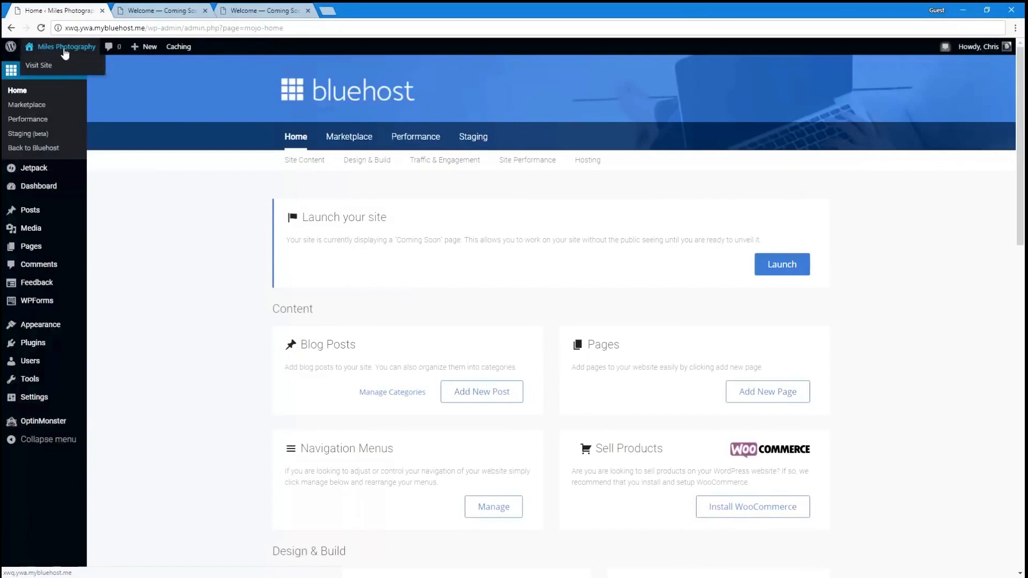
pyautogui.click(141, 11)
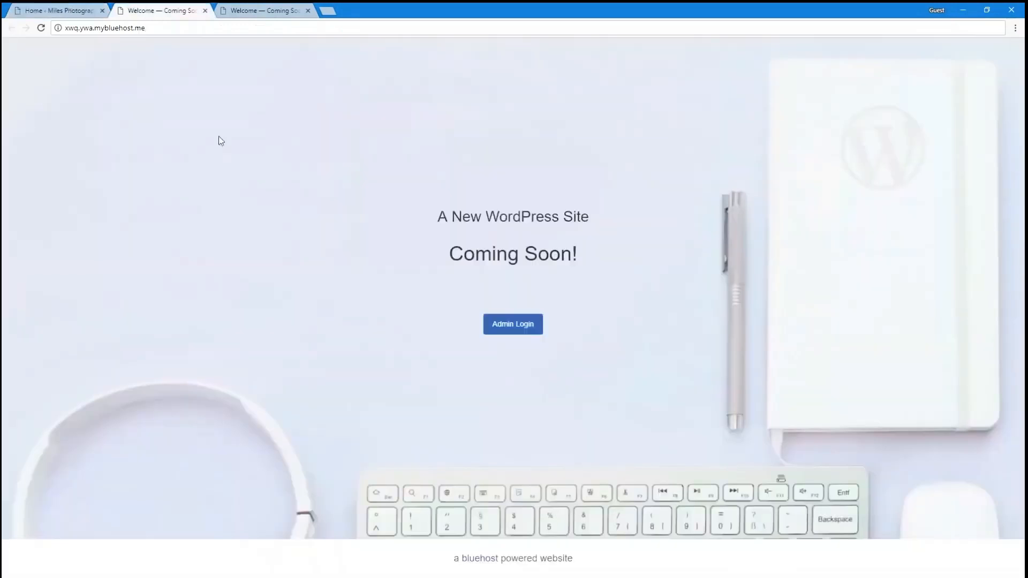
pyautogui.press('F5')
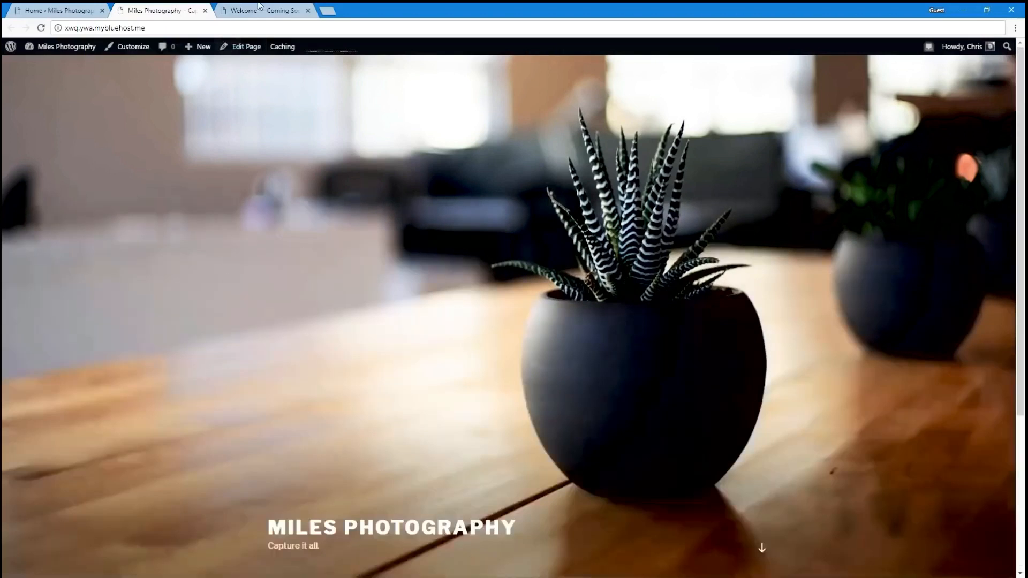
pyautogui.click(259, 8)
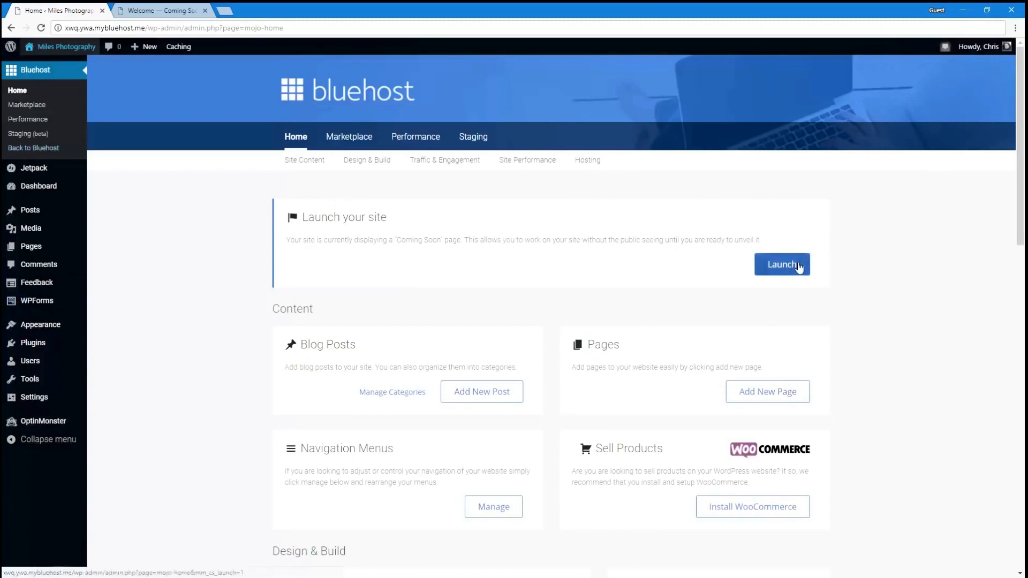
# Return to the dashboard setup and submit the business street address, city, state and zip code
pyautogui.click(58, 184)
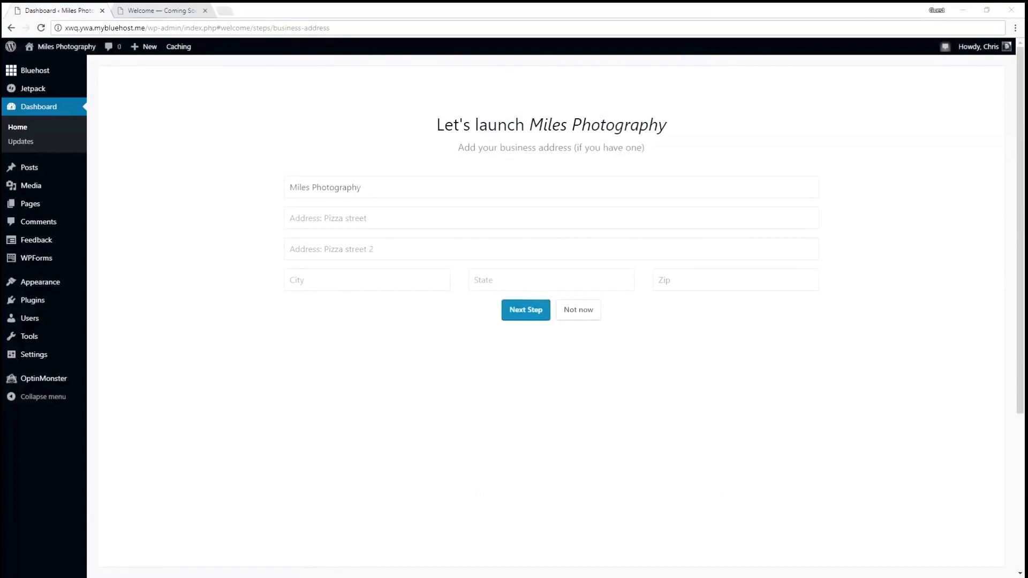
pyautogui.click(402, 219)
pyautogui.write('123 Cherry St.')
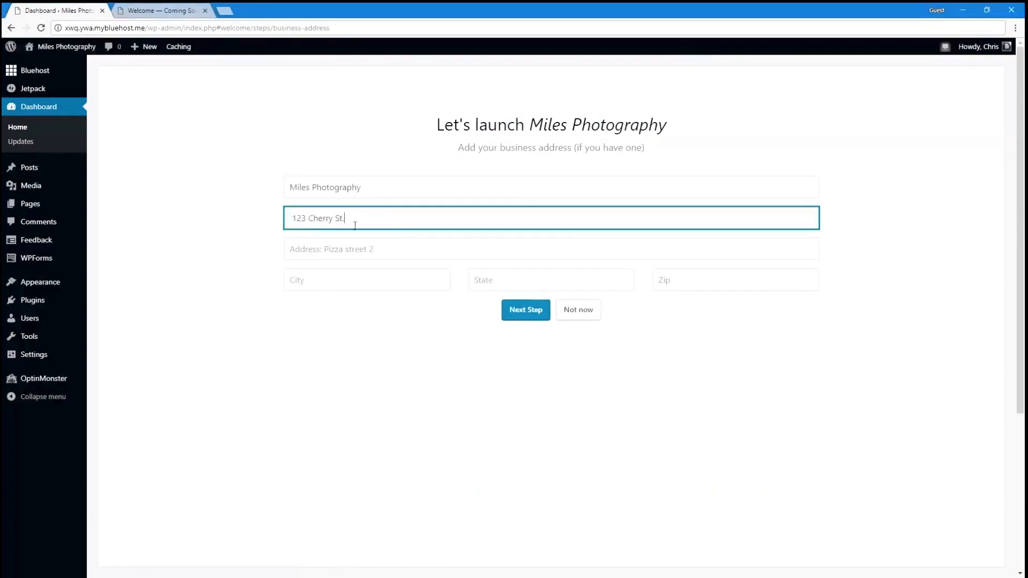
pyautogui.click(292, 219)
pyautogui.press('BackSpace')
pyautogui.click(308, 275)
pyautogui.write('Provo')
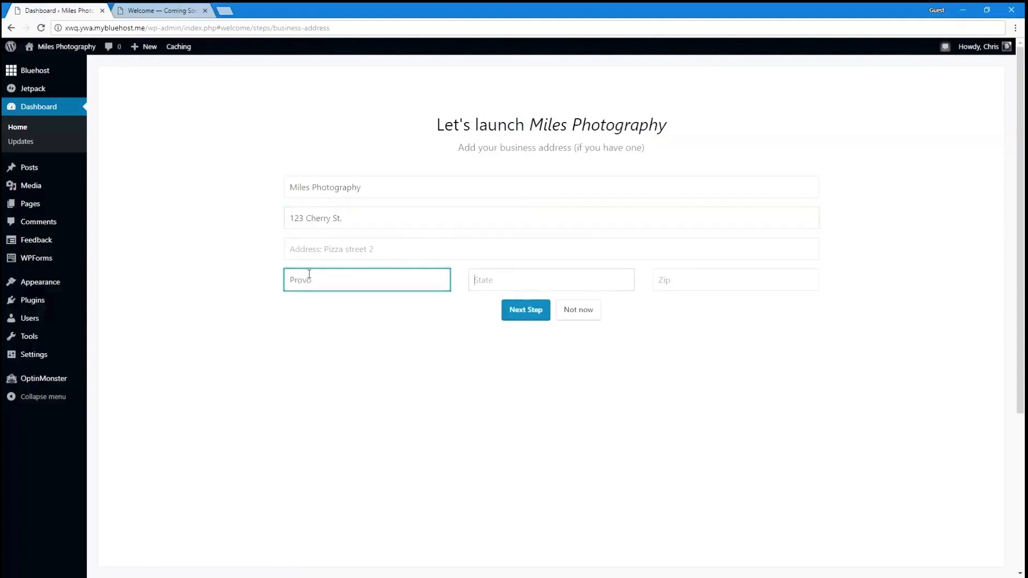
pyautogui.press('Tab')
pyautogui.write('UT')
pyautogui.press('Tab')
pyautogui.write('84604')
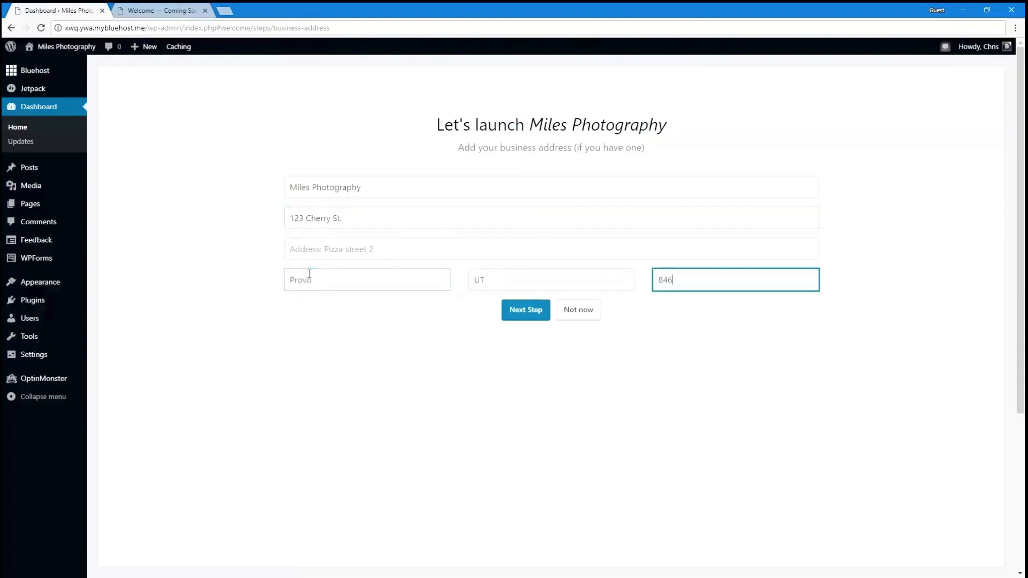
pyautogui.click(513, 312)
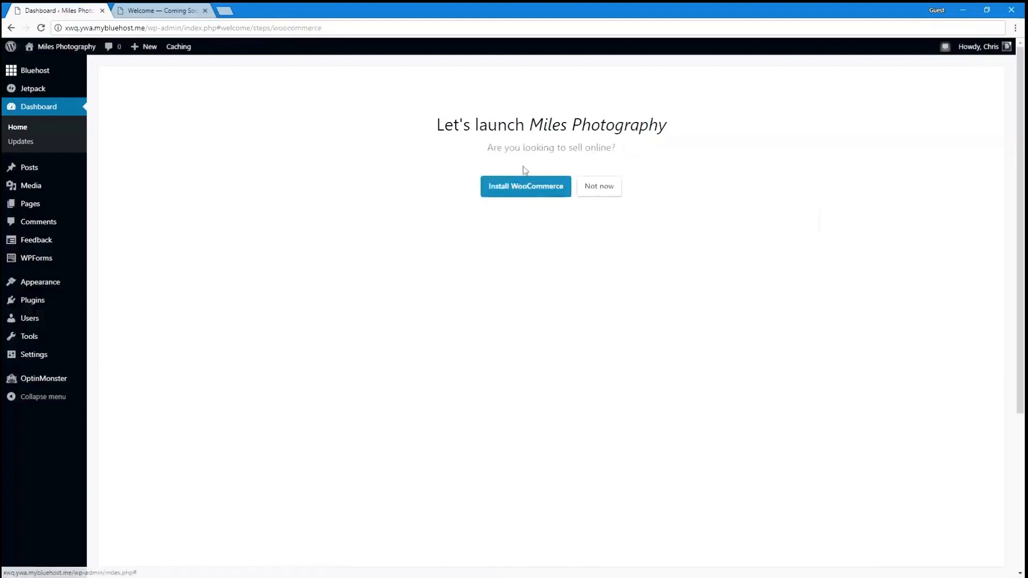
pyautogui.moveTo(489, 146); pyautogui.dragTo(638, 142)
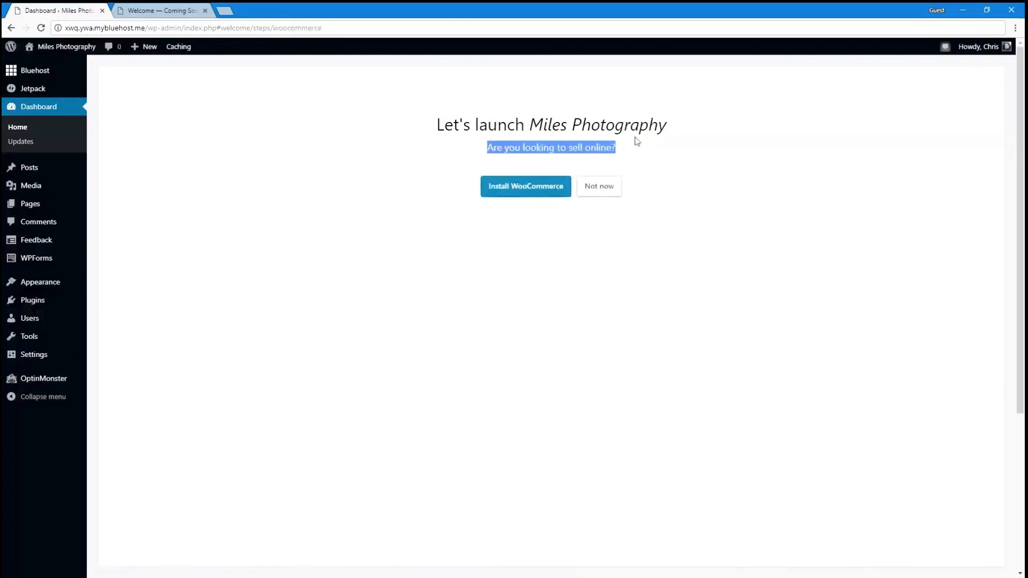
pyautogui.click(627, 143)
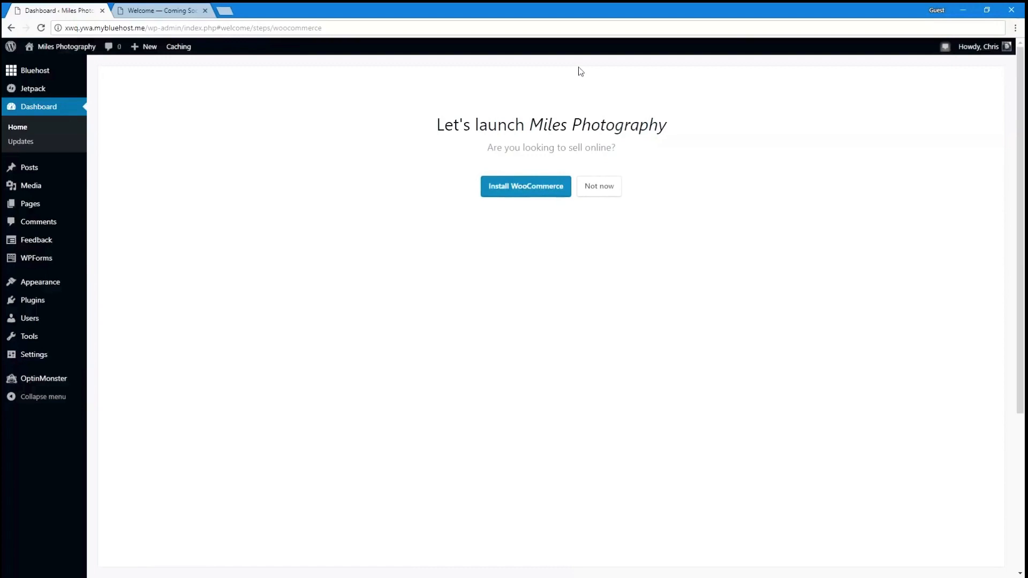
# Skip installing WooCommerce in the launch wizard and open the site's list of posts
pyautogui.click(584, 193)
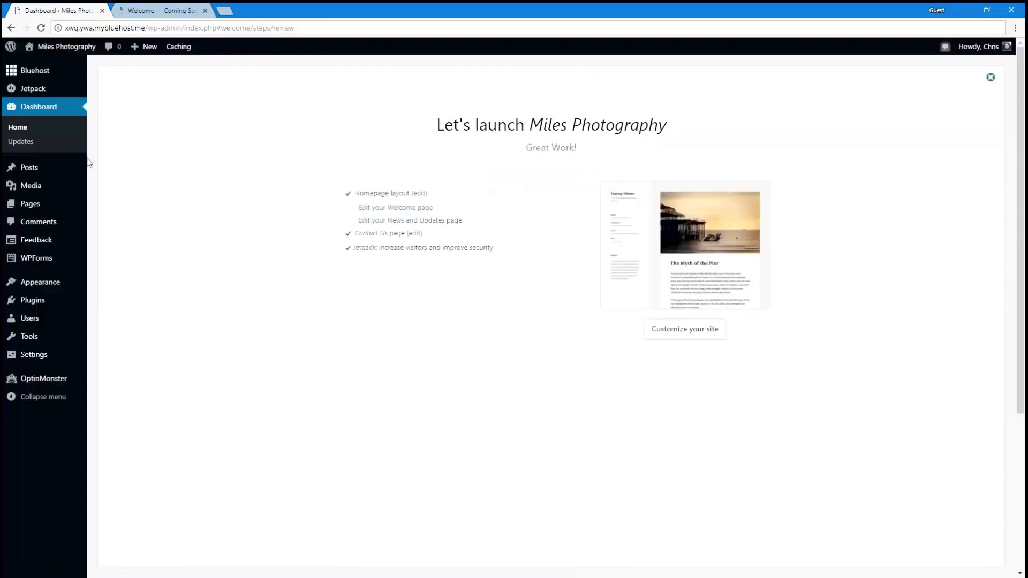
pyautogui.moveTo(74, 180)
pyautogui.click(55, 167)
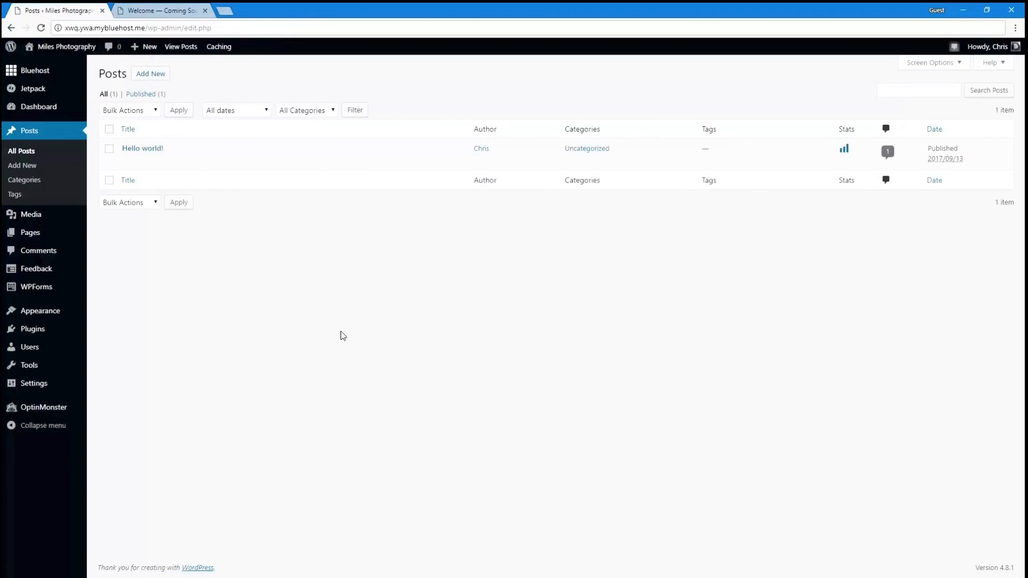
# Replace the Home page's text with a short photographer introduction inviting visitors to get in touch about events or portraits, and update the page
pyautogui.click(45, 244)
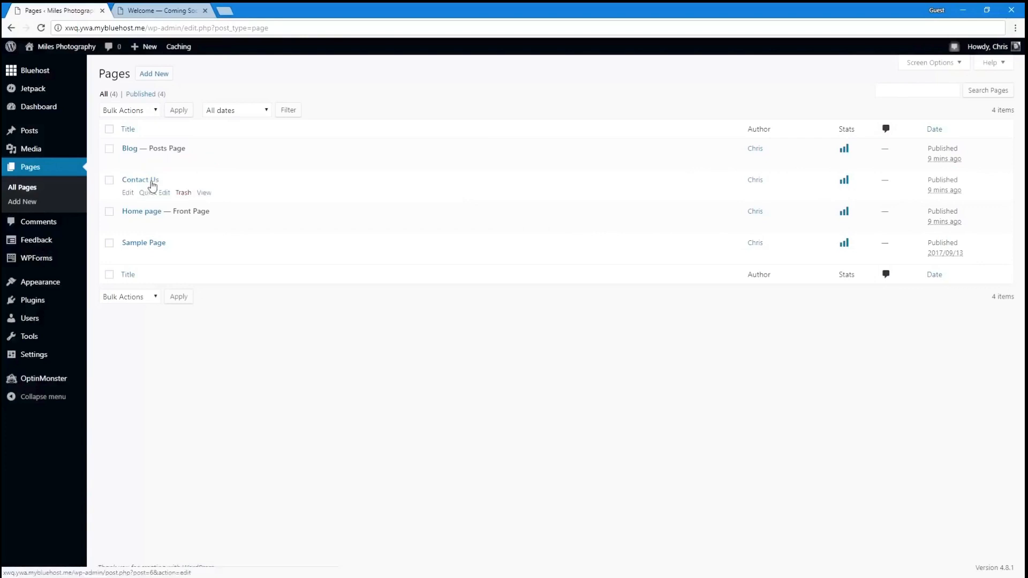
pyautogui.click(138, 219)
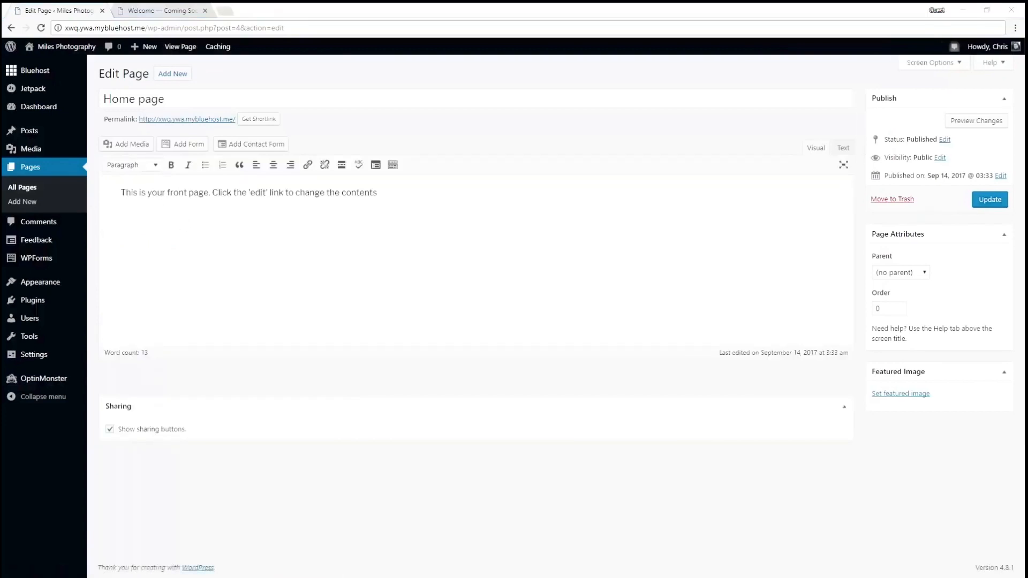
pyautogui.click(247, 249)
pyautogui.hotkey('ctrl', 'a')
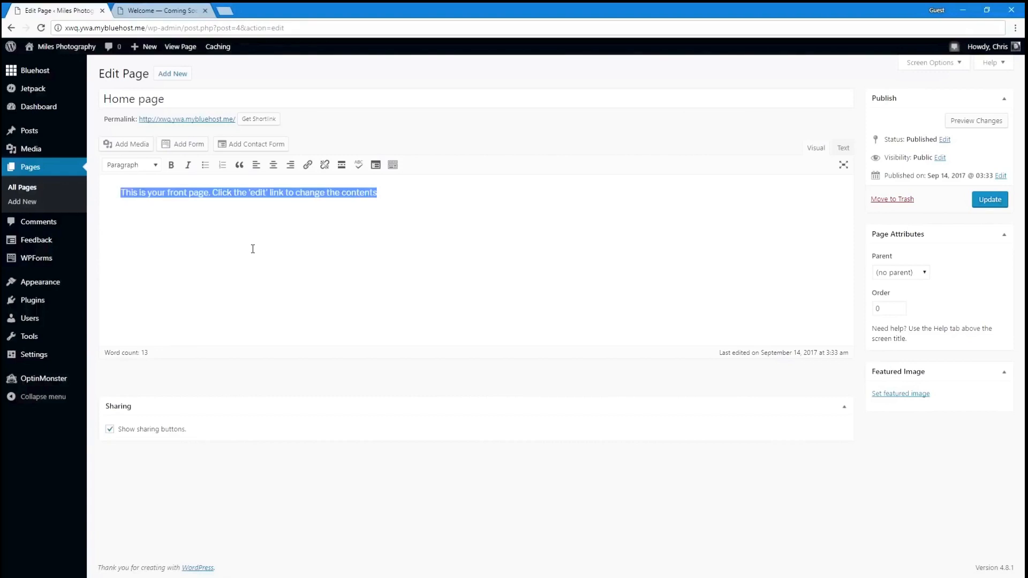
pyautogui.write("Hi, I'm Chris. Sometimes I take photos, and this website shows them off. :) If you'd like me to take photos at your event or get a portrait taken, let's get in touch.")
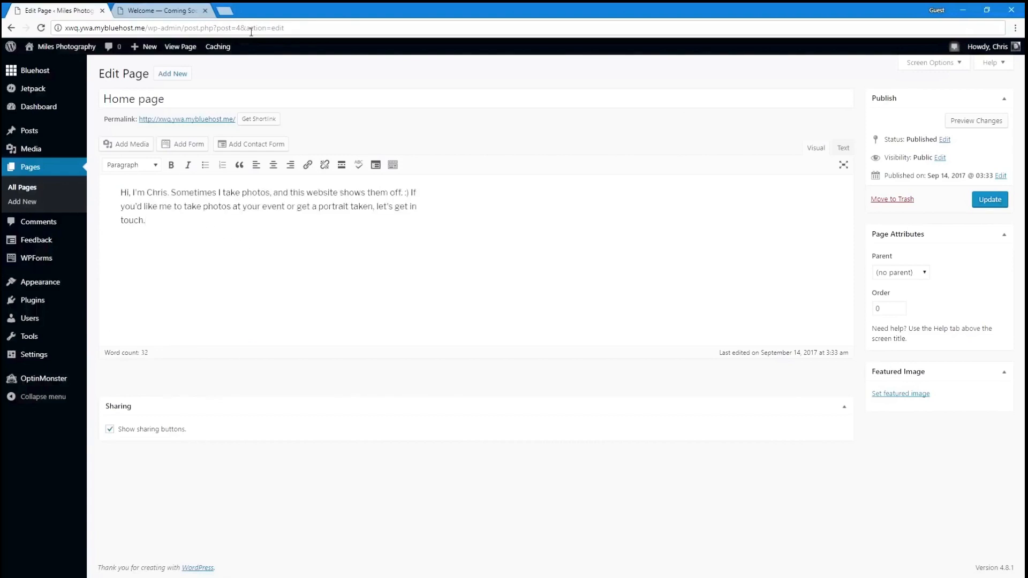
pyautogui.click(990, 200)
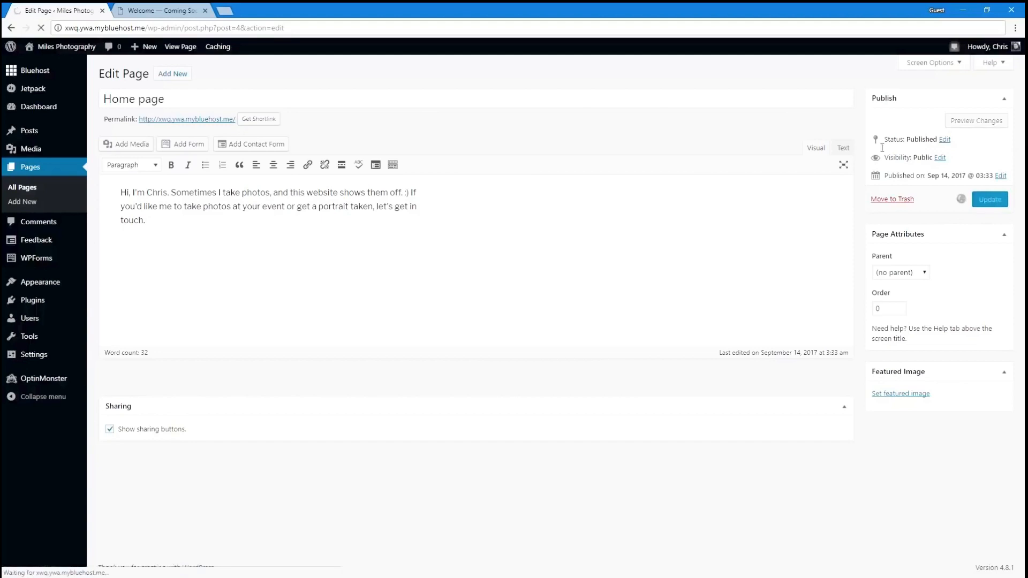
# Open the Contact Us page for editing and change its title to "Contact Me"
pyautogui.click(37, 174)
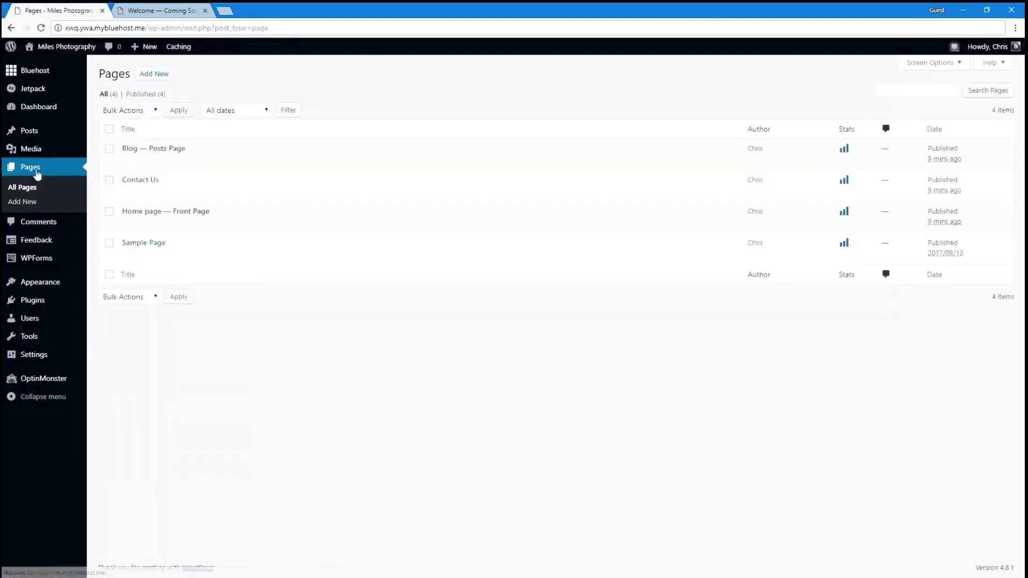
pyautogui.click(141, 180)
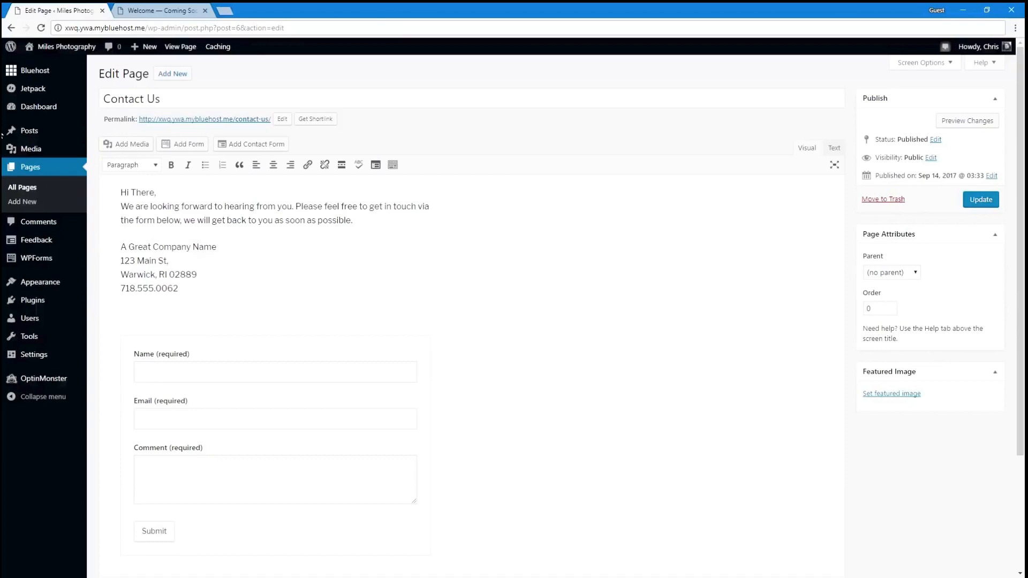
pyautogui.doubleClick(151, 99)
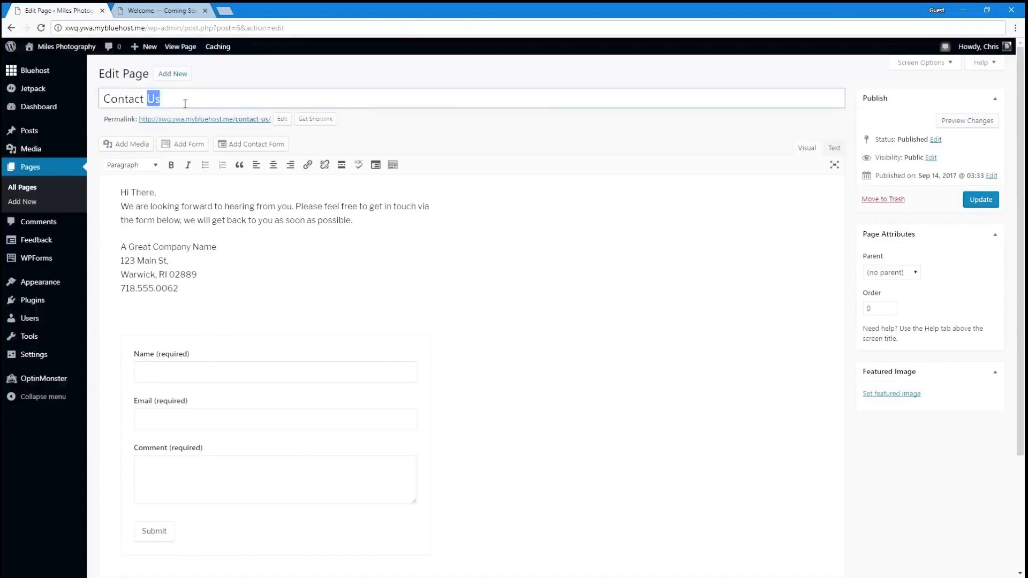
pyautogui.write('Me')
pyautogui.click(372, 141)
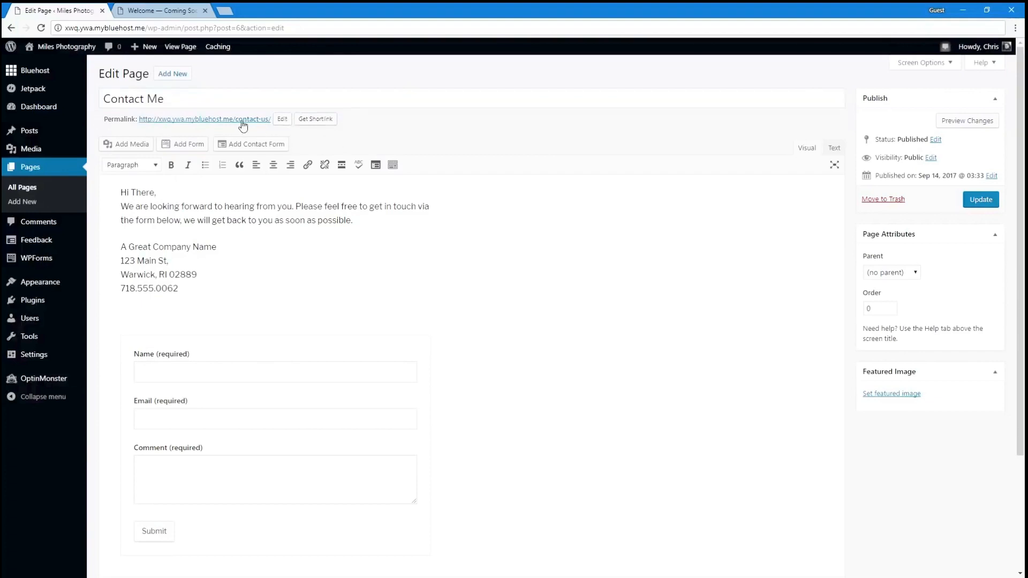
# Shorten the contact page's permalink slug to "contact"
pyautogui.click(282, 121)
pyautogui.moveTo(271, 119); pyautogui.dragTo(261, 118)
pyautogui.press('BackSpace')
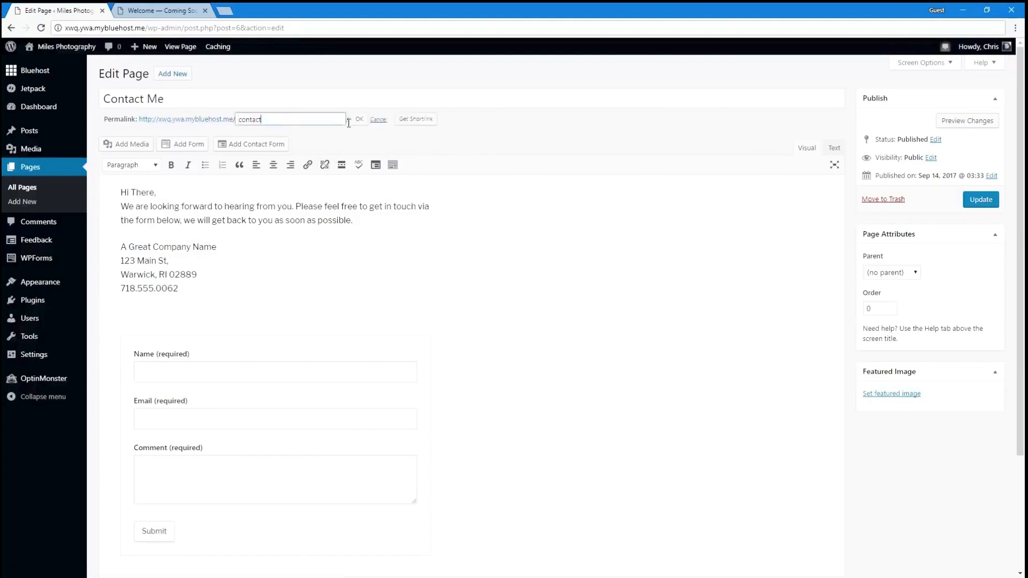
pyautogui.click(360, 120)
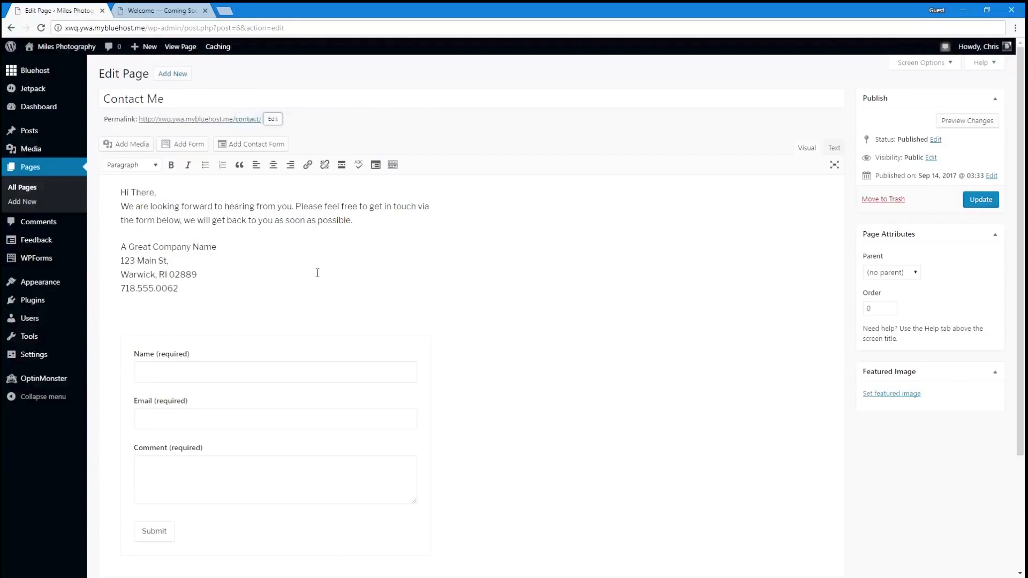
# Replace the text above the contact form with an invitation to get in touch and the Miles Photo address, remove the extra blank space, and update
pyautogui.click(236, 206)
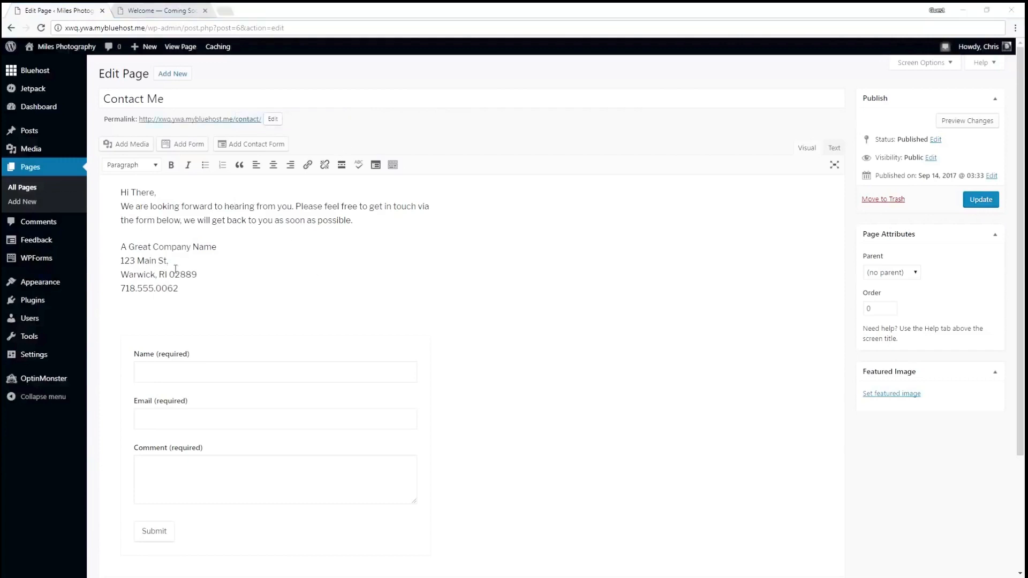
pyautogui.moveTo(178, 289); pyautogui.dragTo(102, 189)
pyautogui.write("Feel free to get in touch via the form below, or swing by my office, if you're in the area.  Miles Photo 123 Cherry St, Provo, UT 84604")
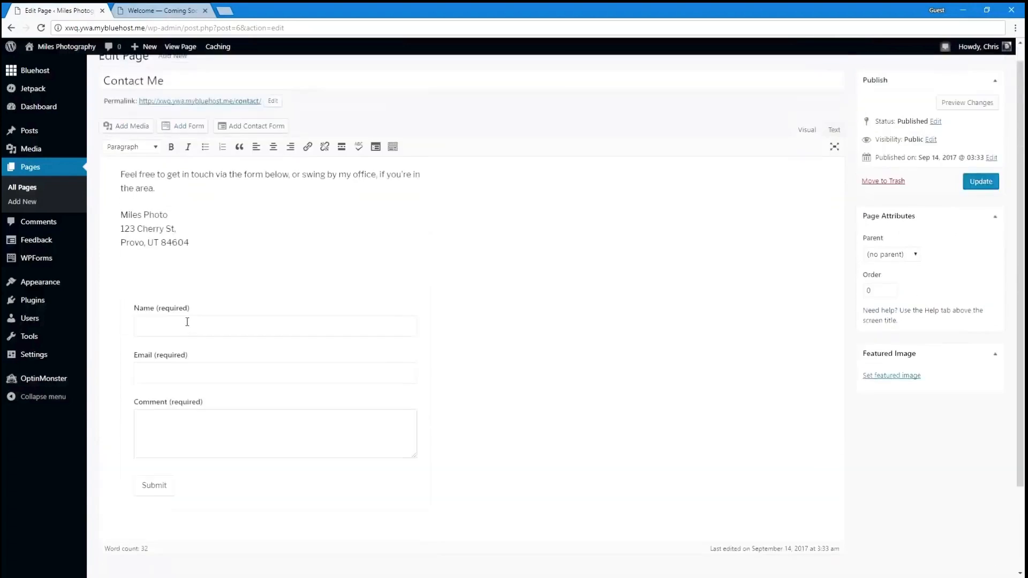
pyautogui.press('BackSpace')
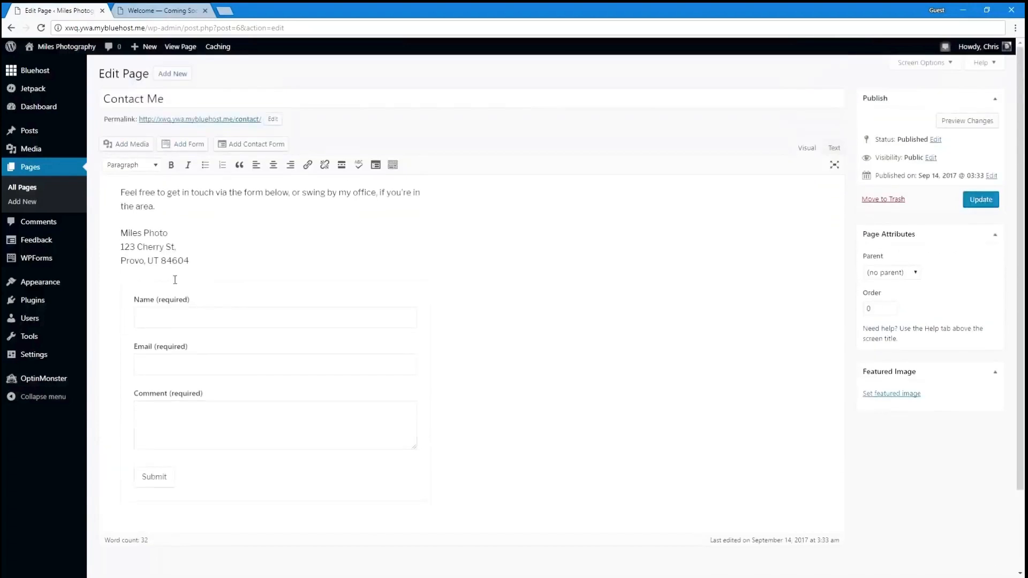
pyautogui.click(982, 207)
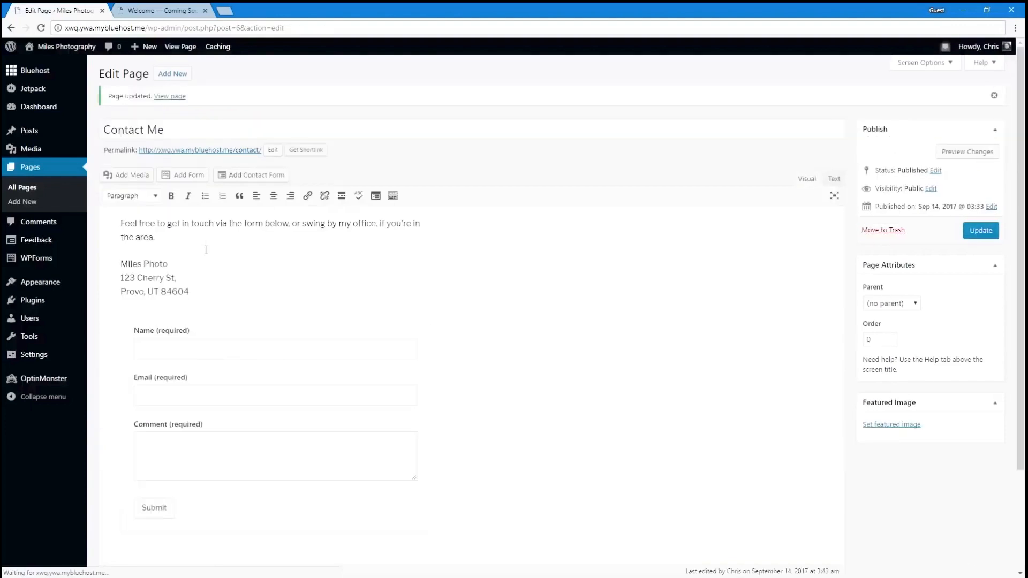
# Visit the site's front page and check how the header image and new home page text look
pyautogui.moveTo(58, 50)
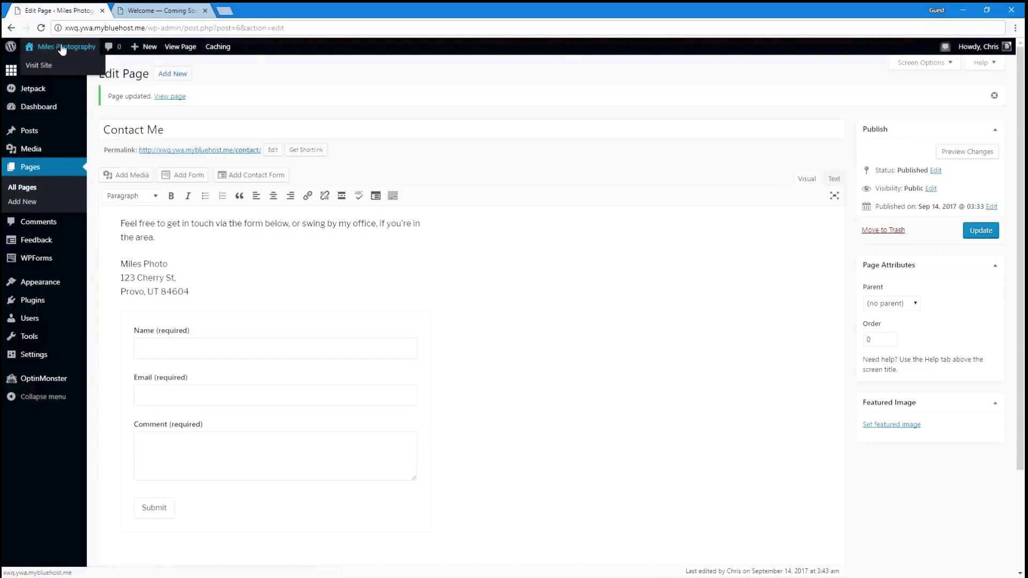
pyautogui.click(62, 48)
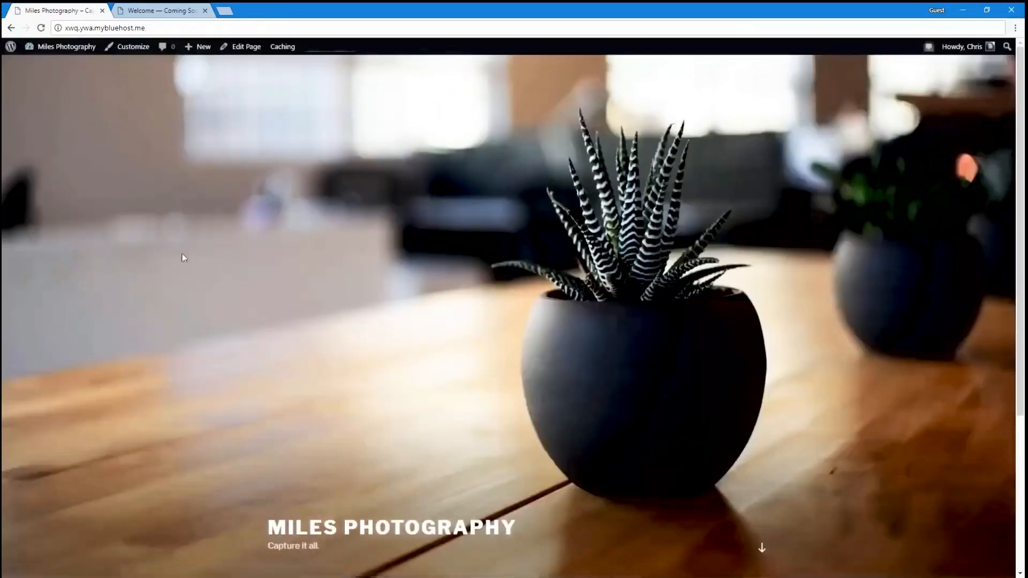
pyautogui.scroll(-4, 262, 329)
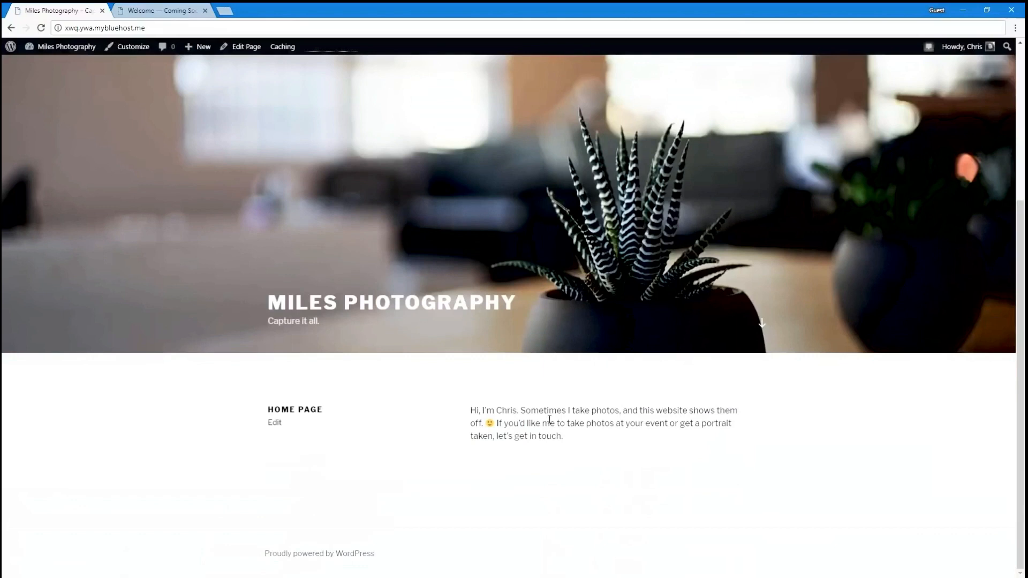
pyautogui.scroll(4, 549, 419)
pyautogui.scroll(-4, 556, 367)
pyautogui.scroll(3, 477, 385)
pyautogui.scroll(1, 472, 419)
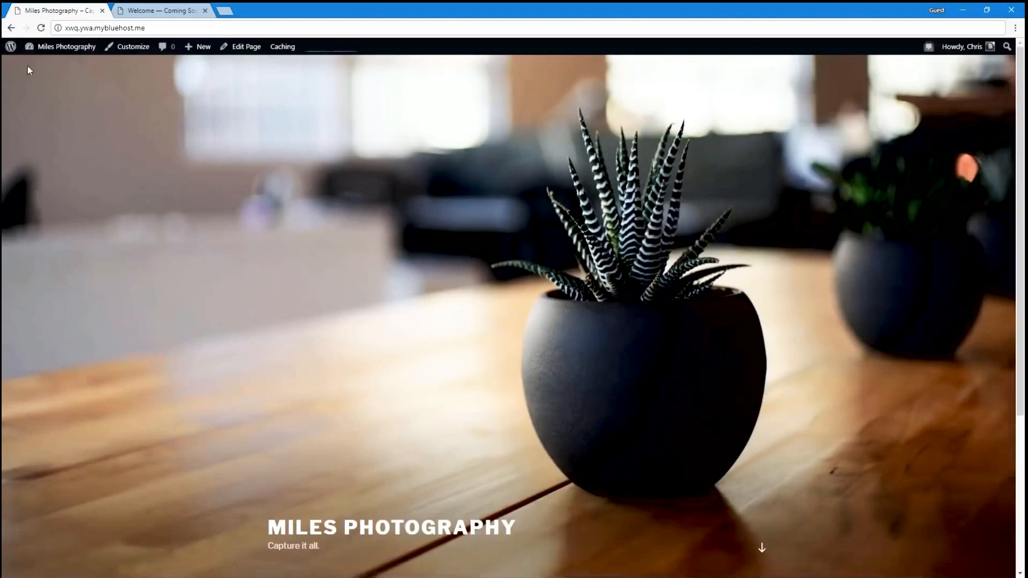
# Return to the WordPress admin and browse the premium themes in the Bluehost Marketplace from the site's theme management
pyautogui.click(78, 49)
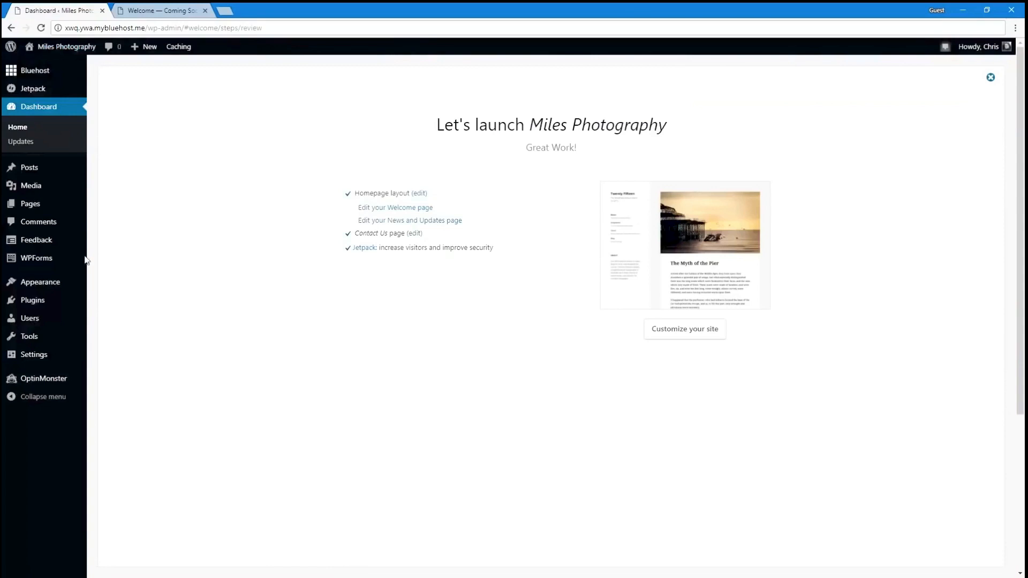
pyautogui.click(63, 289)
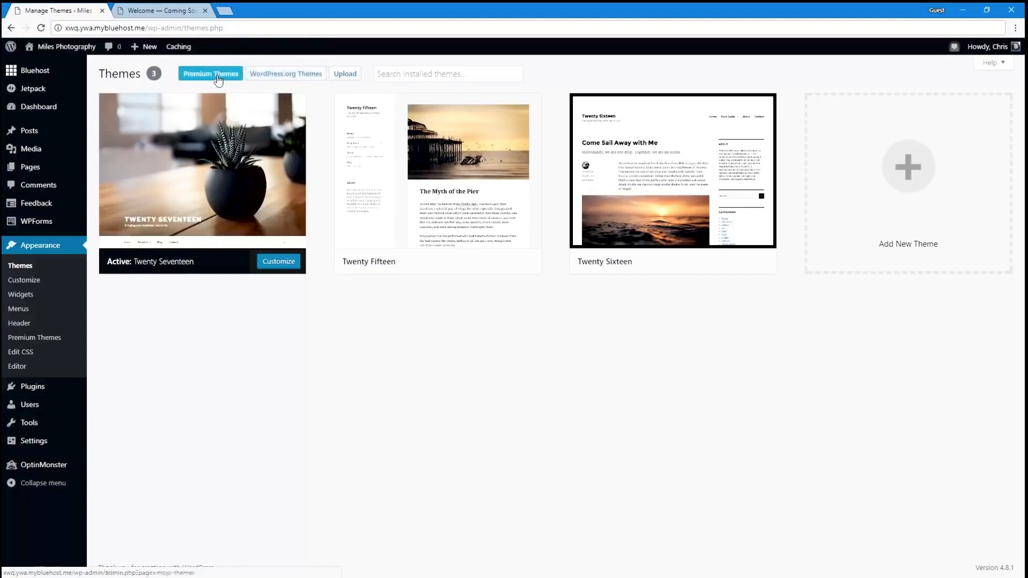
pyautogui.click(218, 80)
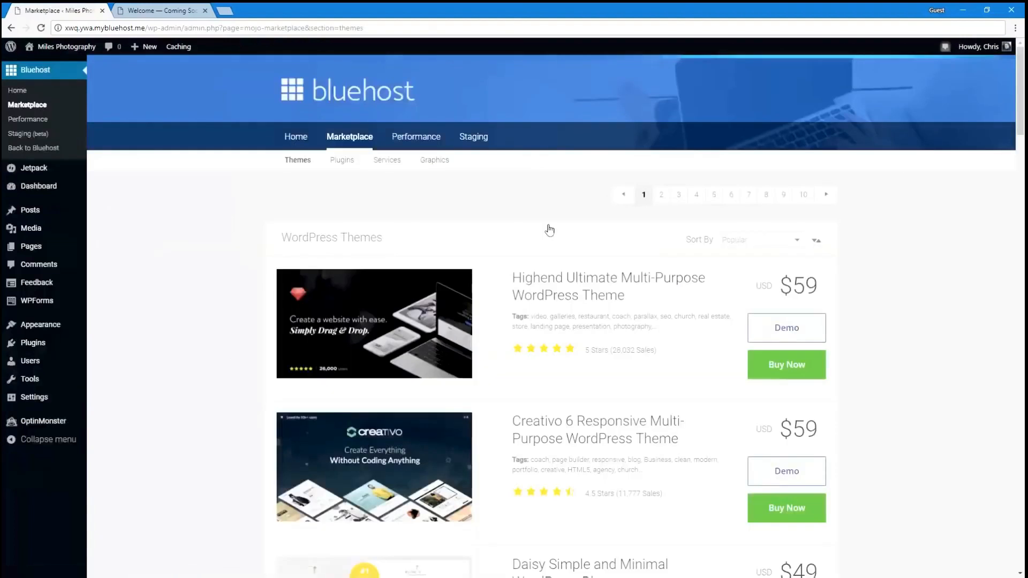
pyautogui.scroll(-7, 245, 392)
pyautogui.scroll(-20, 246, 391)
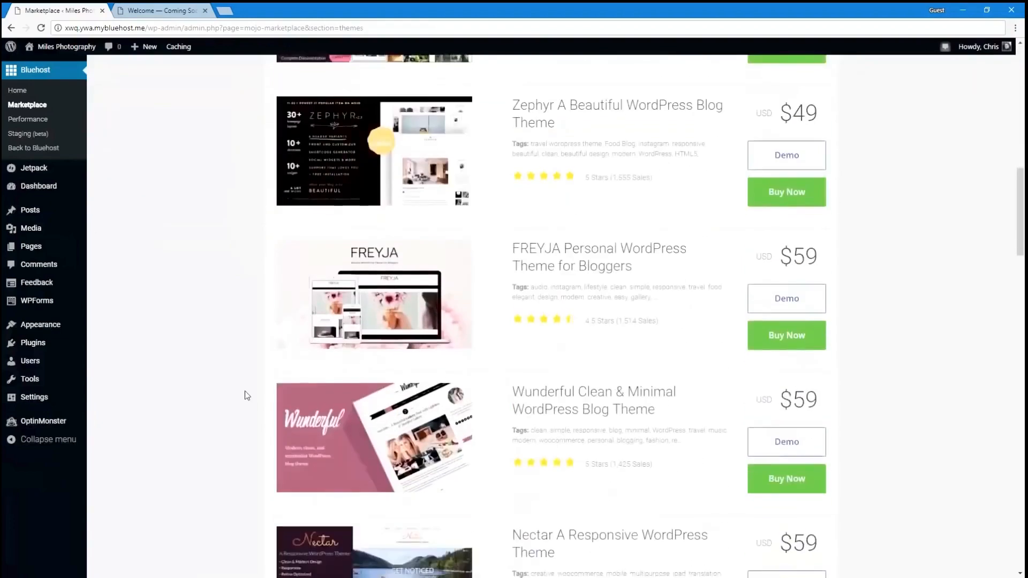
pyautogui.scroll(-7, 245, 391)
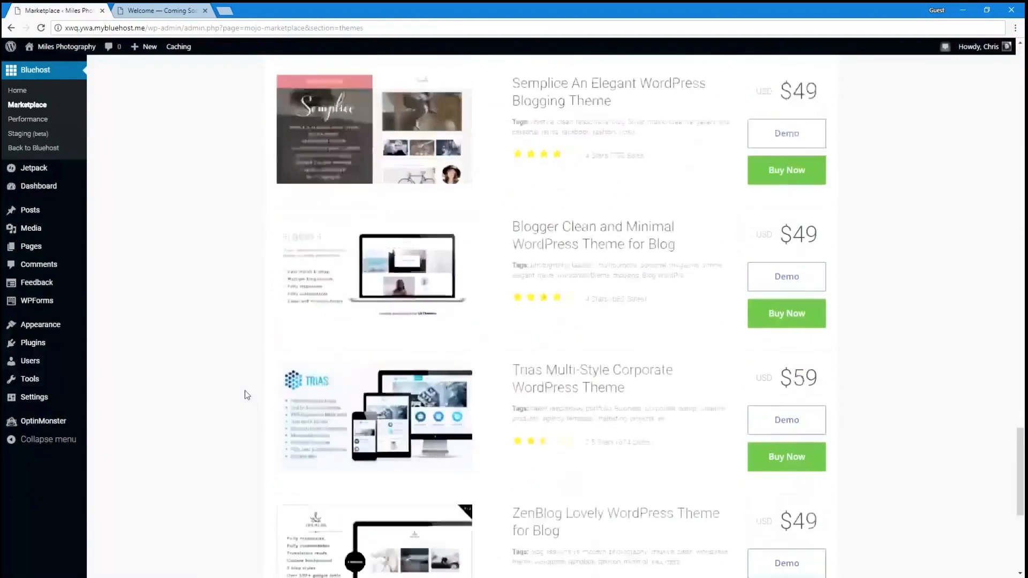
pyautogui.scroll(20, 241, 389)
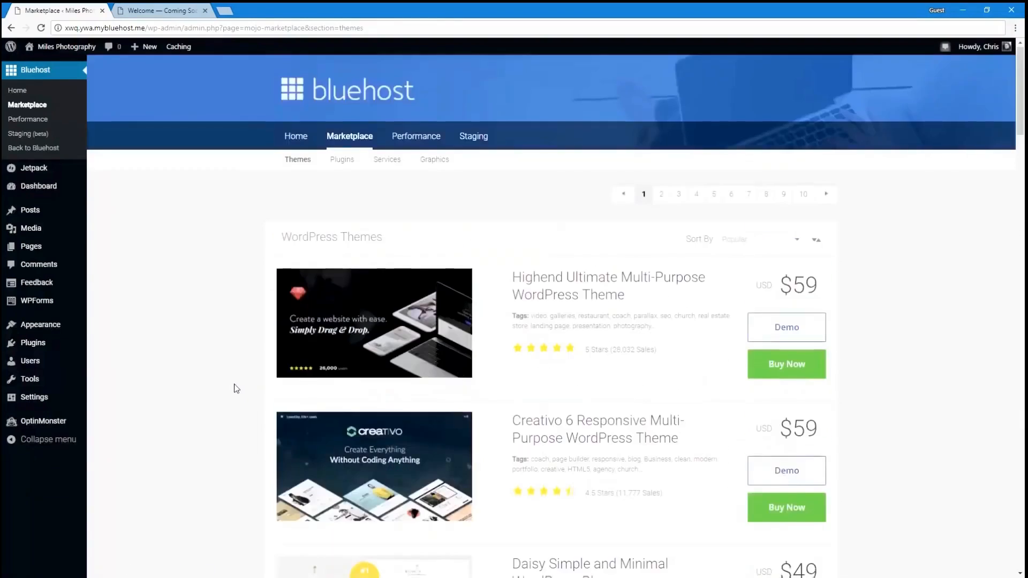
pyautogui.scroll(-14, 235, 385)
pyautogui.scroll(-10, 235, 384)
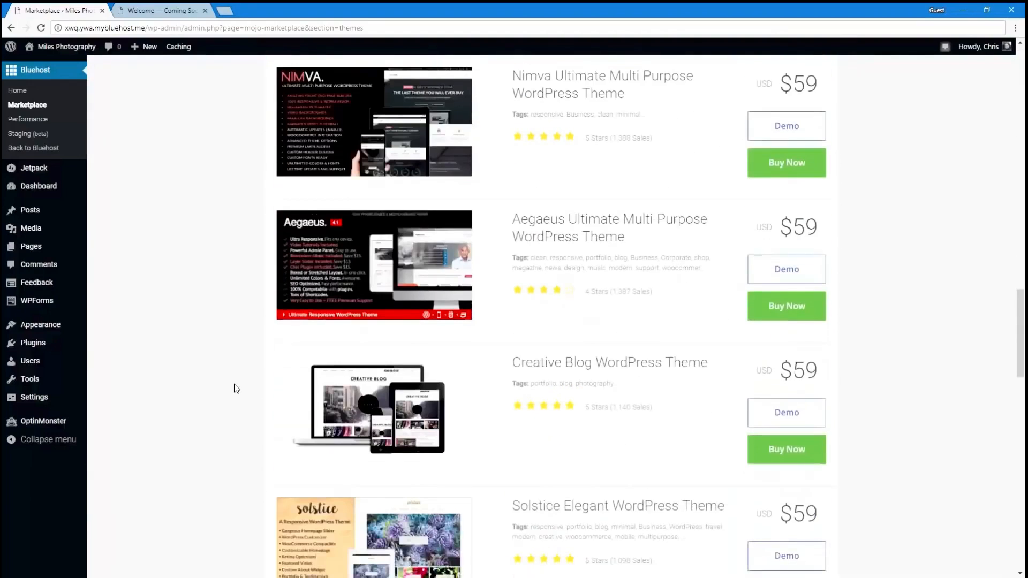
pyautogui.scroll(3, 236, 385)
pyautogui.scroll(20, 237, 384)
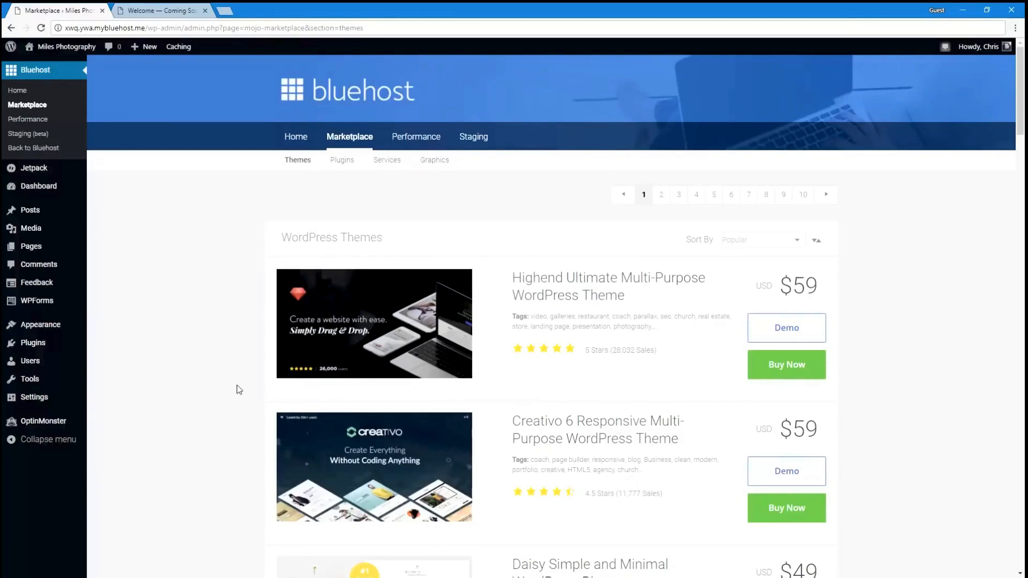
pyautogui.scroll(-8, 237, 385)
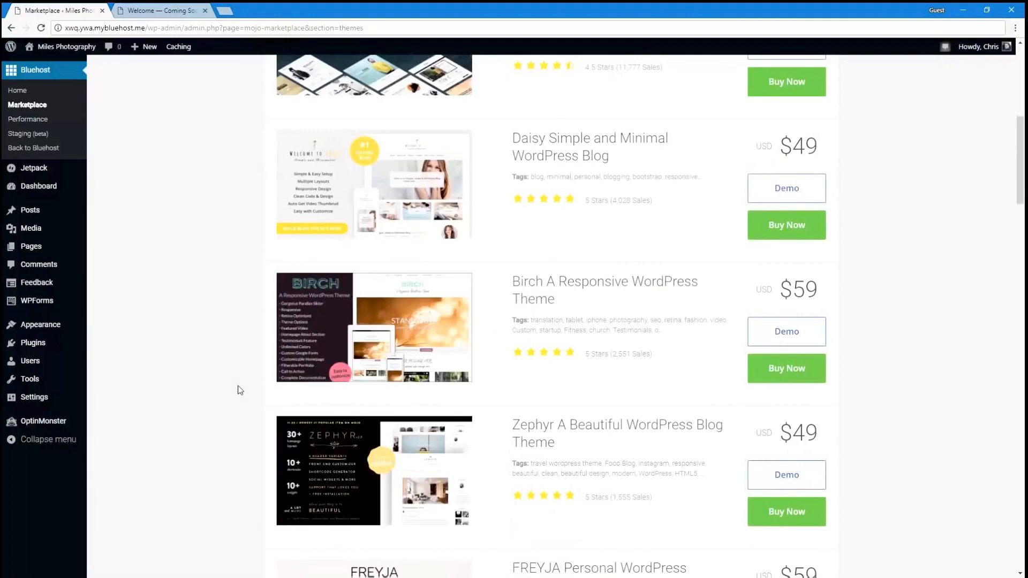
pyautogui.scroll(-7, 239, 389)
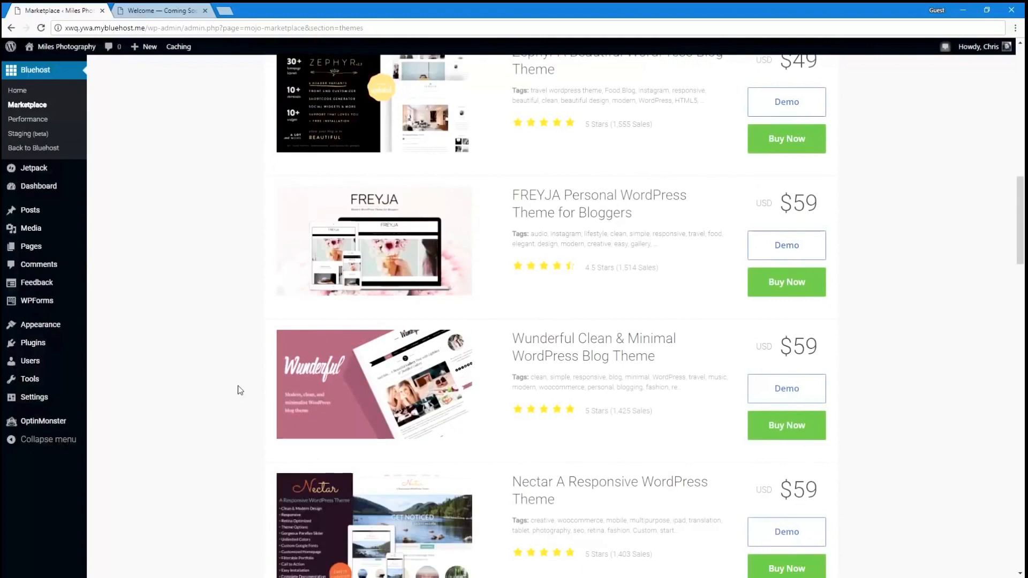
pyautogui.scroll(13, 246, 363)
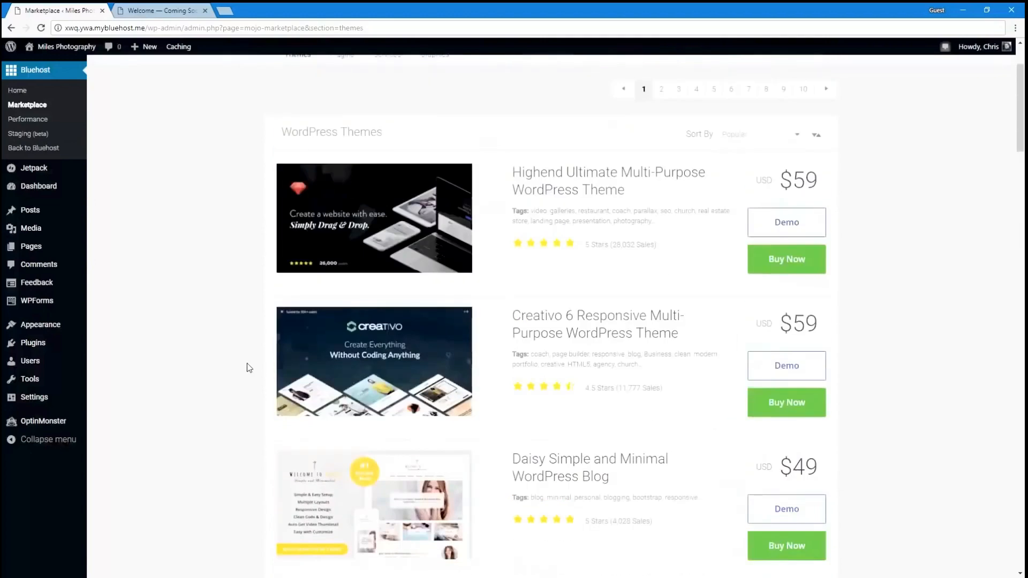
pyautogui.scroll(2, 247, 363)
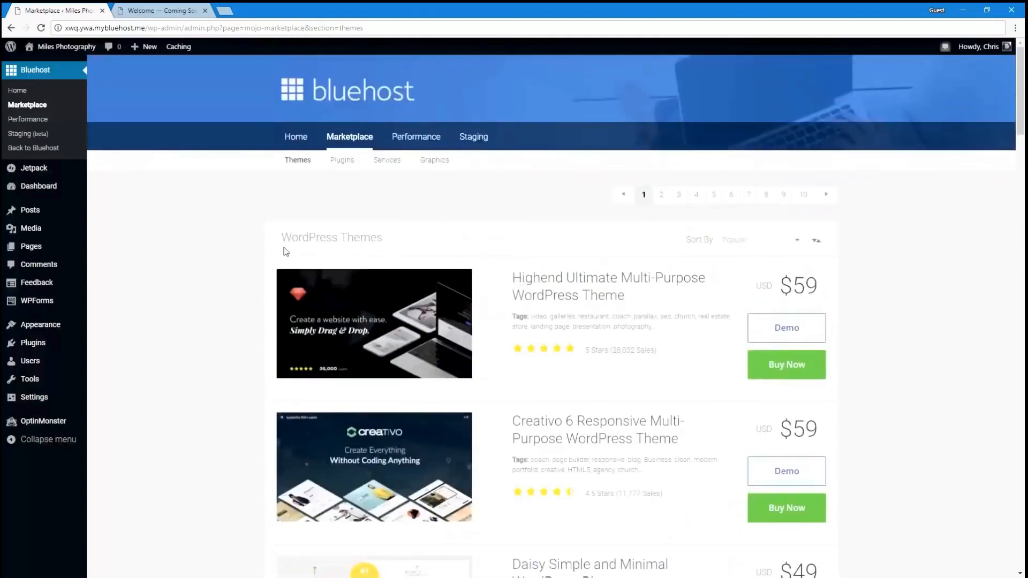
# Install the Sydney theme from the popular WordPress.org themes
pyautogui.click(66, 333)
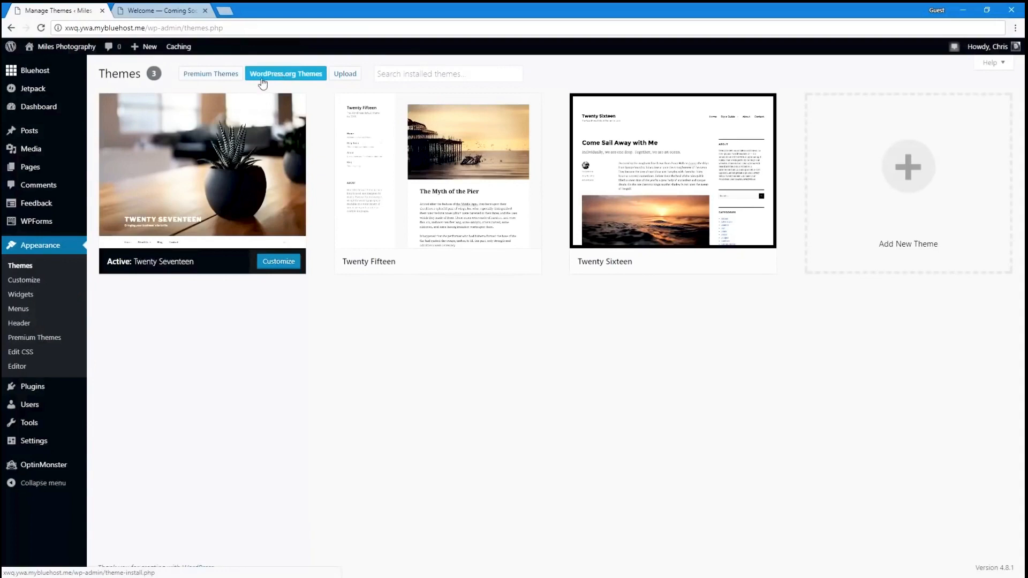
pyautogui.click(283, 81)
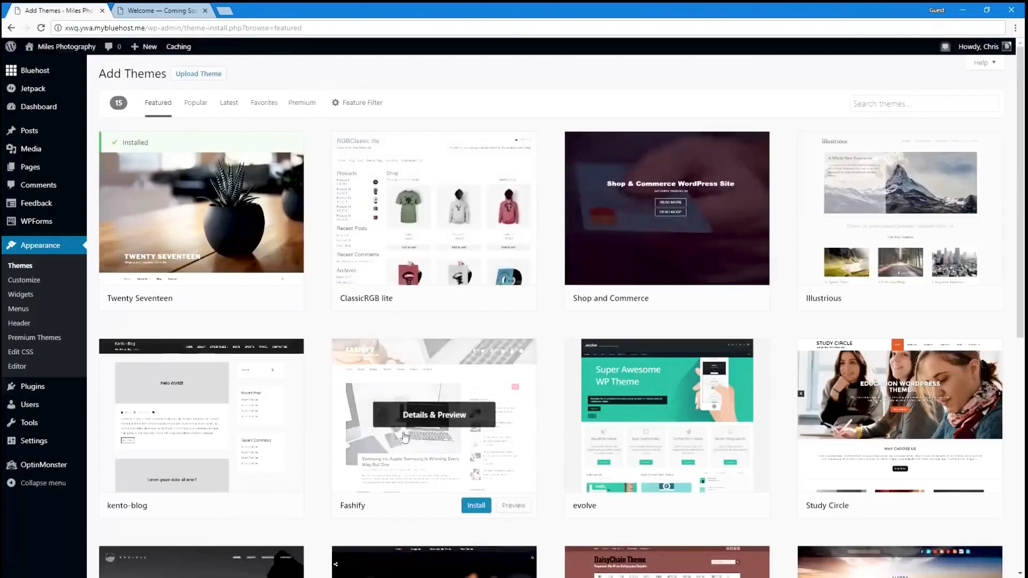
pyautogui.click(190, 103)
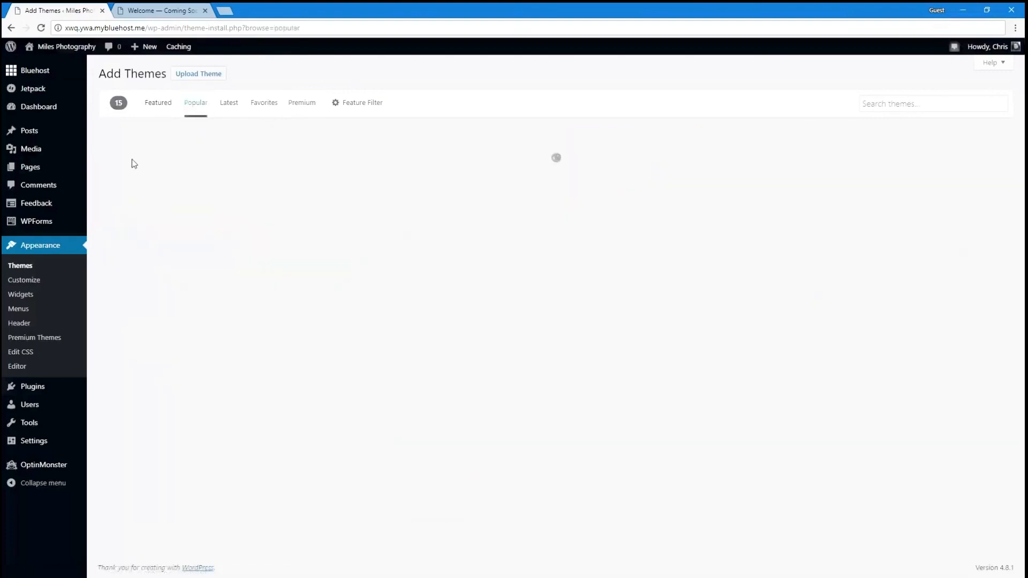
pyautogui.scroll(-5, 643, 218)
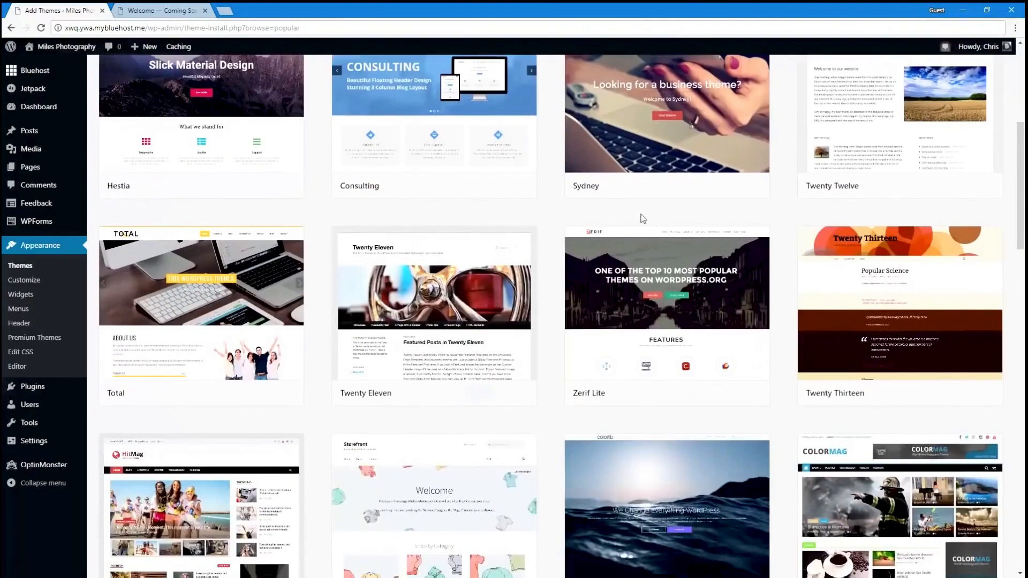
pyautogui.click(708, 185)
pyautogui.scroll(1, 496, 285)
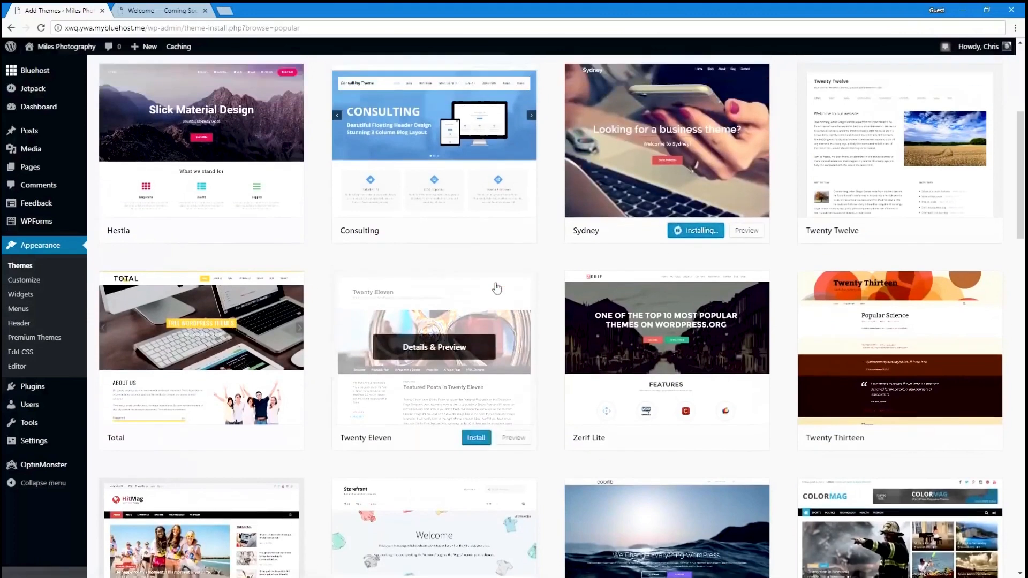
pyautogui.scroll(1, 496, 288)
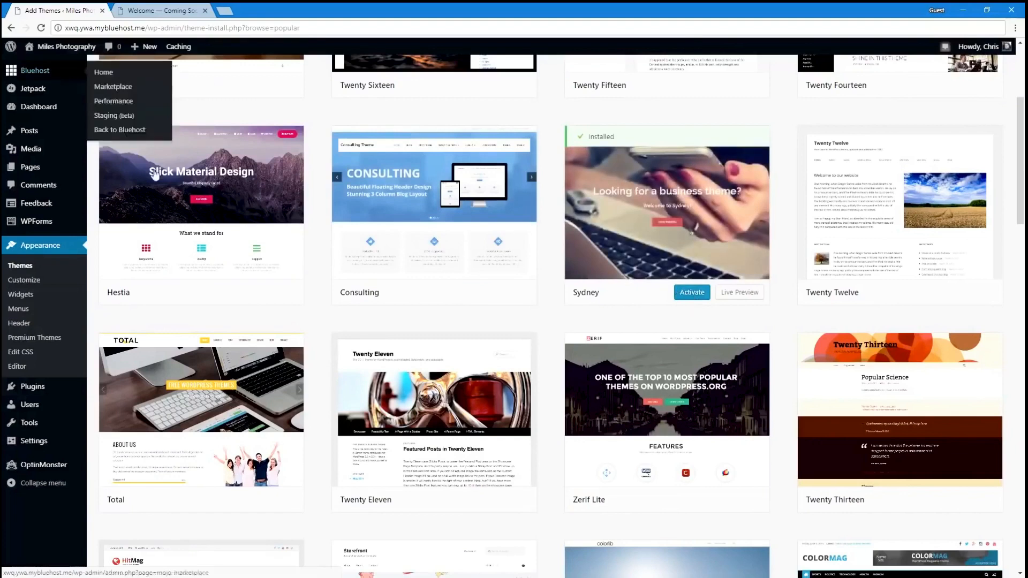
pyautogui.scroll(4, 64, 274)
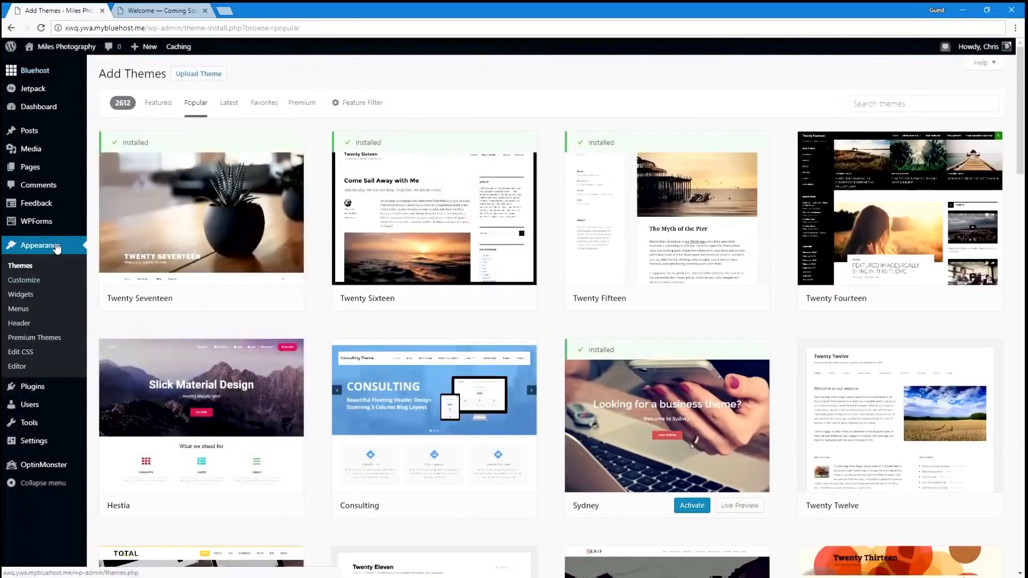
# Activate the installed Twenty Fifteen theme and view the site's front page with it
pyautogui.click(53, 265)
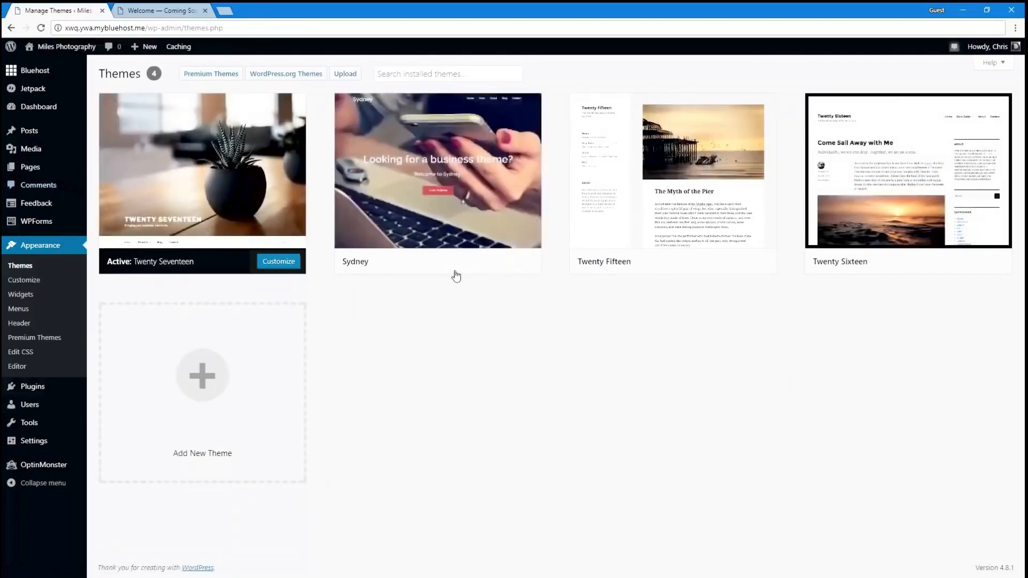
pyautogui.click(699, 262)
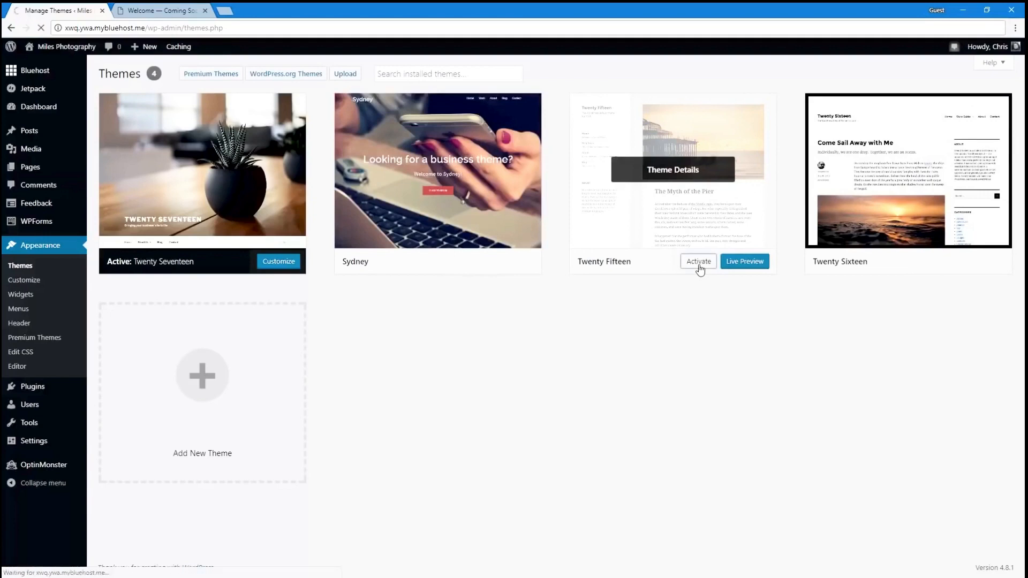
pyautogui.click(86, 49)
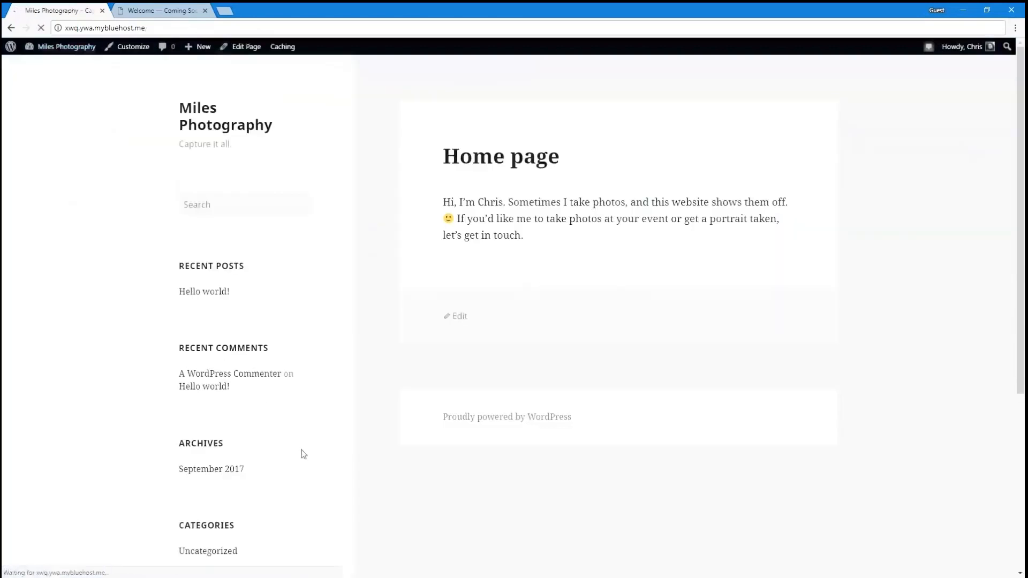
pyautogui.scroll(-5, 301, 453)
pyautogui.scroll(5, 303, 455)
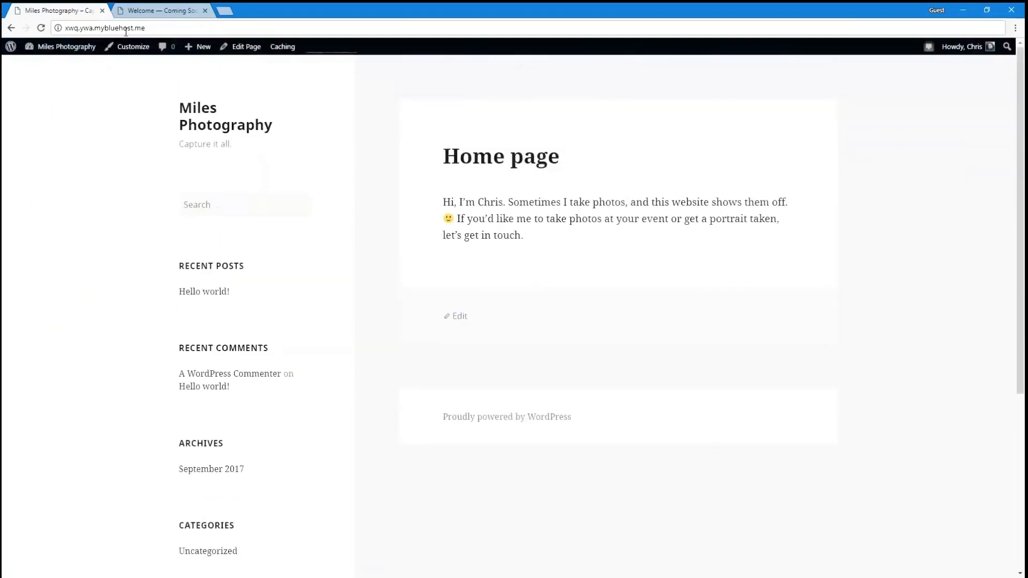
# Return to the WordPress admin, switch the active theme back to Twenty Seventeen and dismiss the notice
pyautogui.click(80, 49)
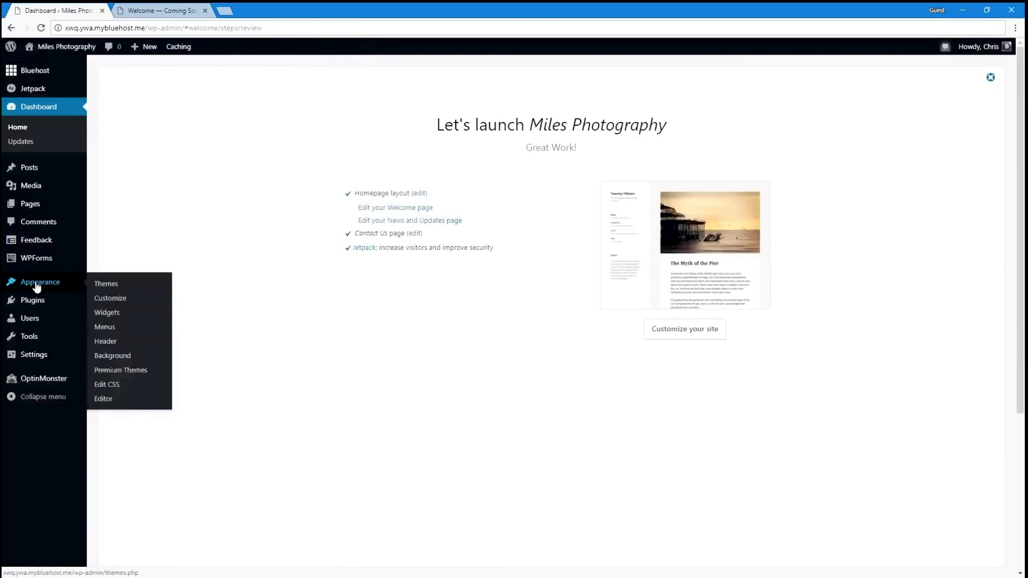
pyautogui.click(36, 287)
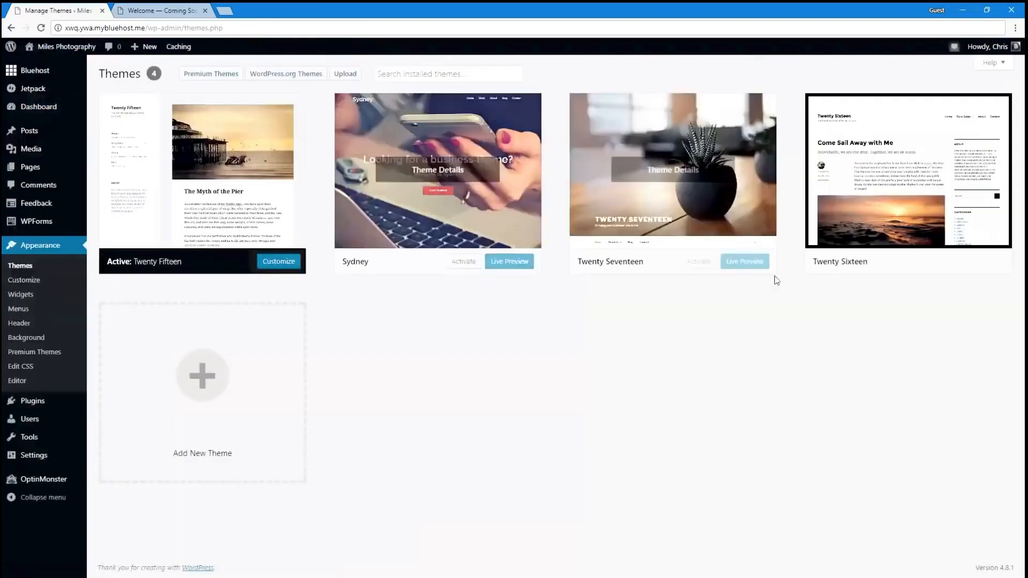
pyautogui.click(698, 262)
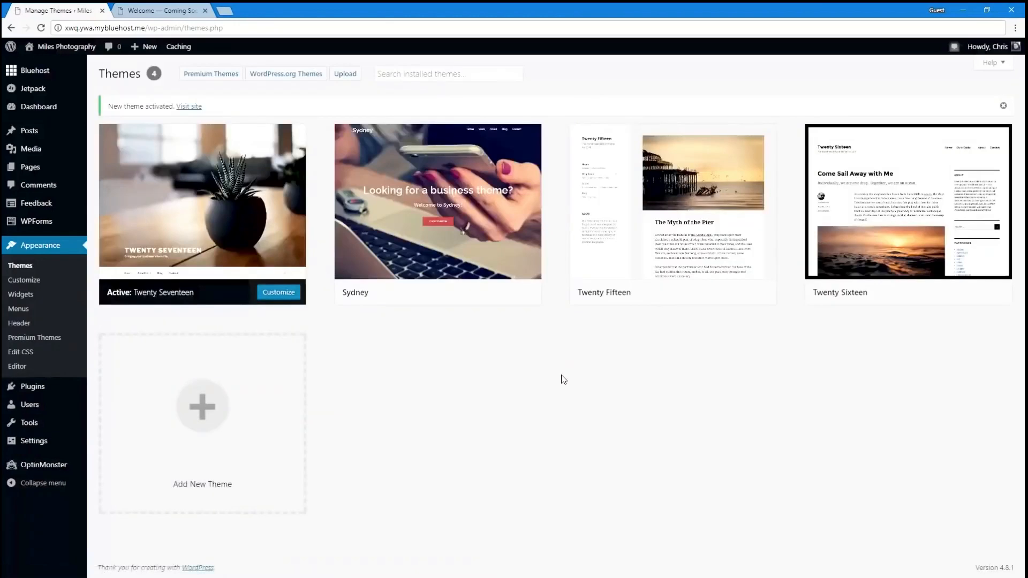
pyautogui.click(1003, 107)
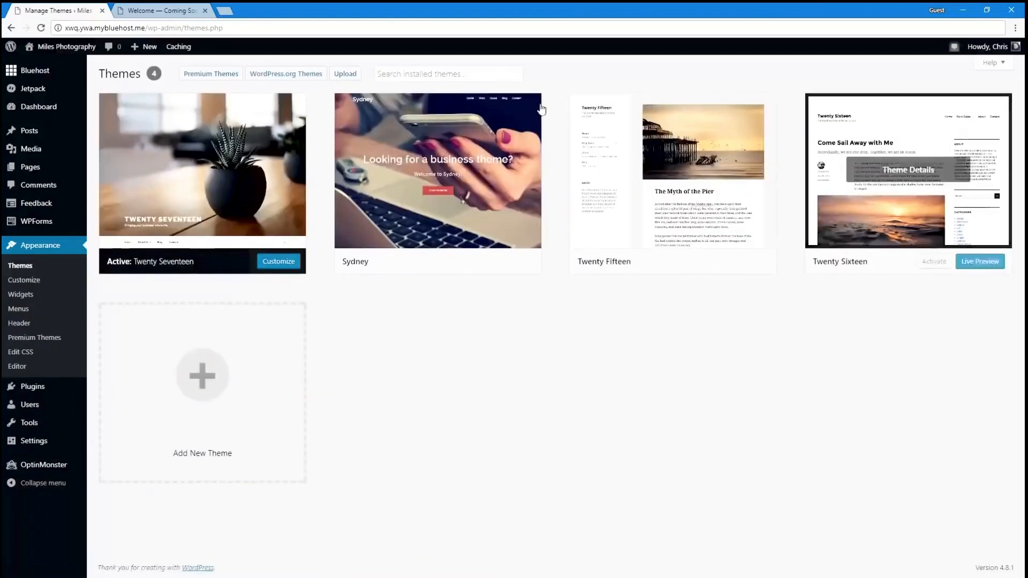
# Open the site's front page in the Customizer and look through the installed themes, keeping Twenty Seventeen
pyautogui.click(76, 50)
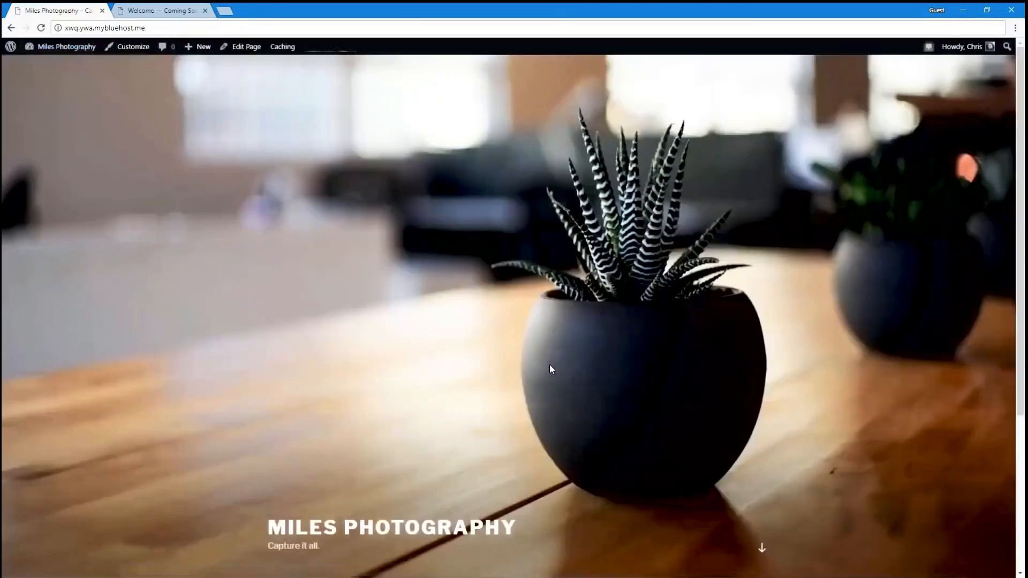
pyautogui.click(133, 49)
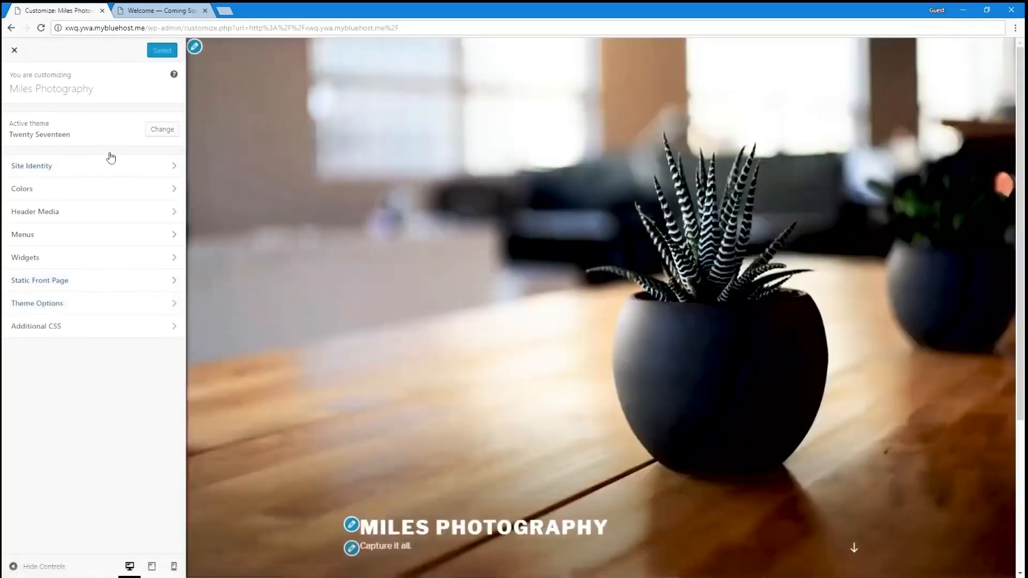
pyautogui.click(150, 129)
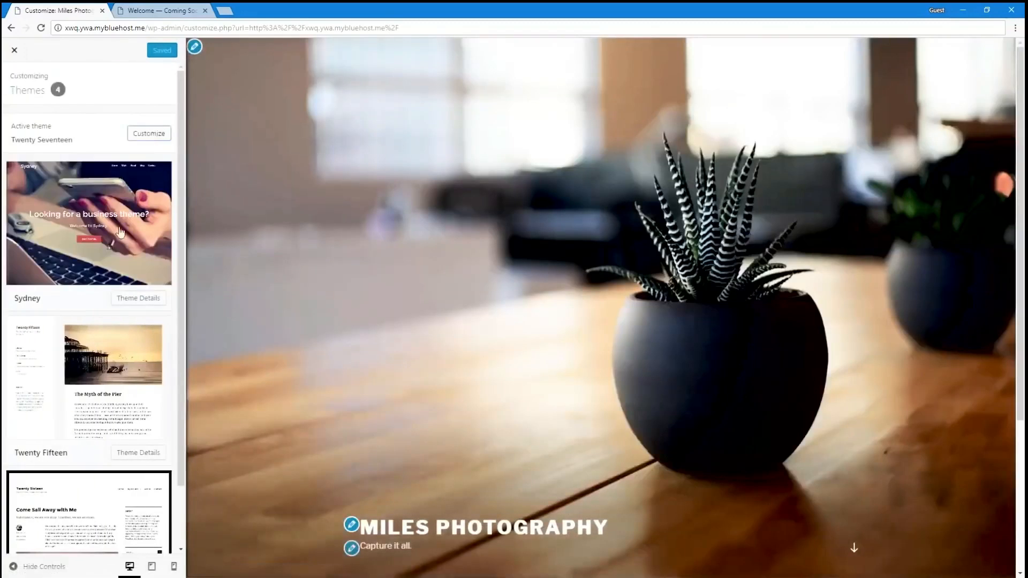
pyautogui.scroll(-1, 107, 284)
pyautogui.scroll(2, 104, 300)
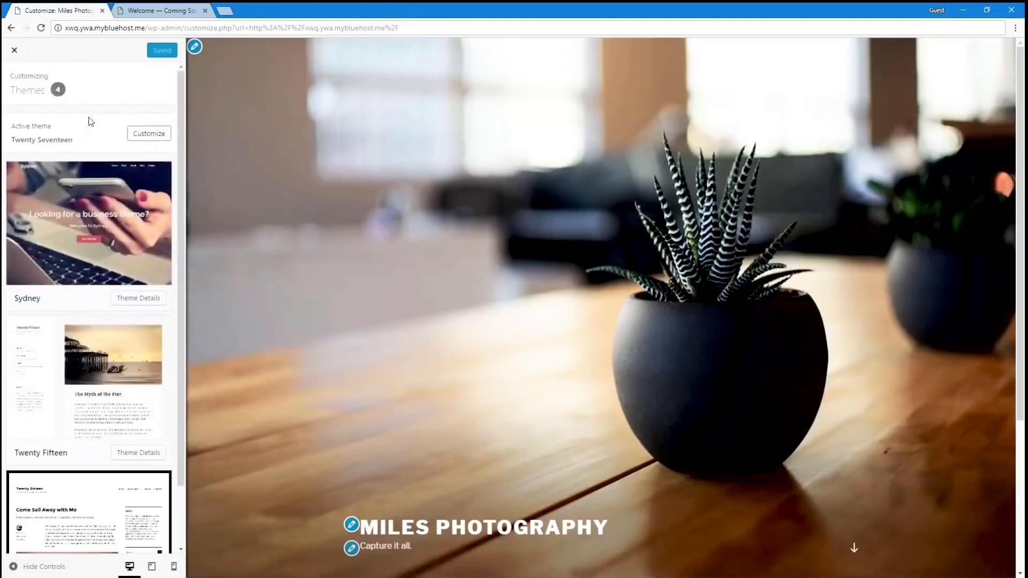
pyautogui.click(16, 54)
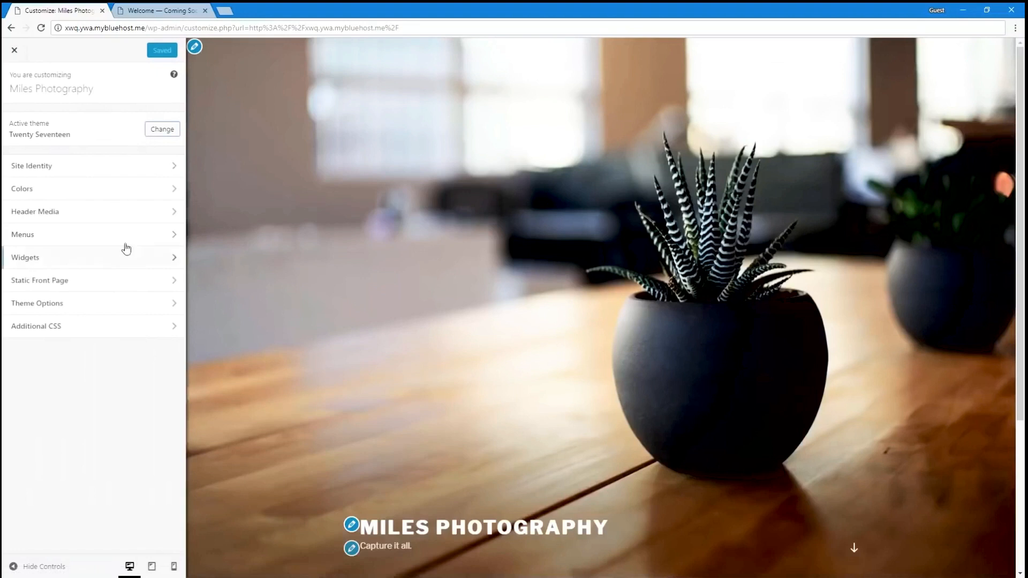
# Upload camera-clip-art.png from the Pictures folder as the logo in the Site Identity settings, without cropping it
pyautogui.click(104, 167)
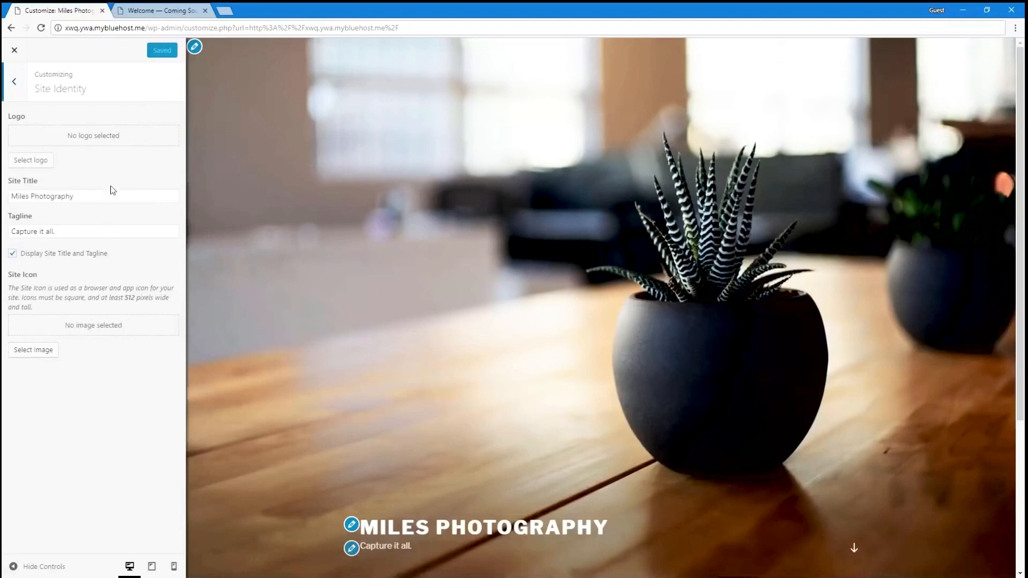
pyautogui.click(76, 196)
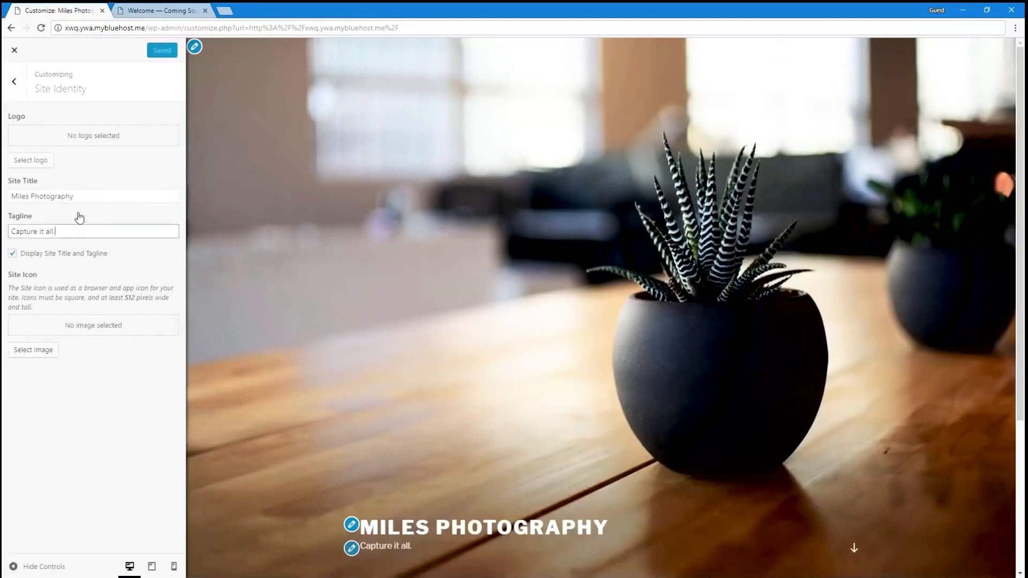
pyautogui.click(87, 193)
pyautogui.click(93, 170)
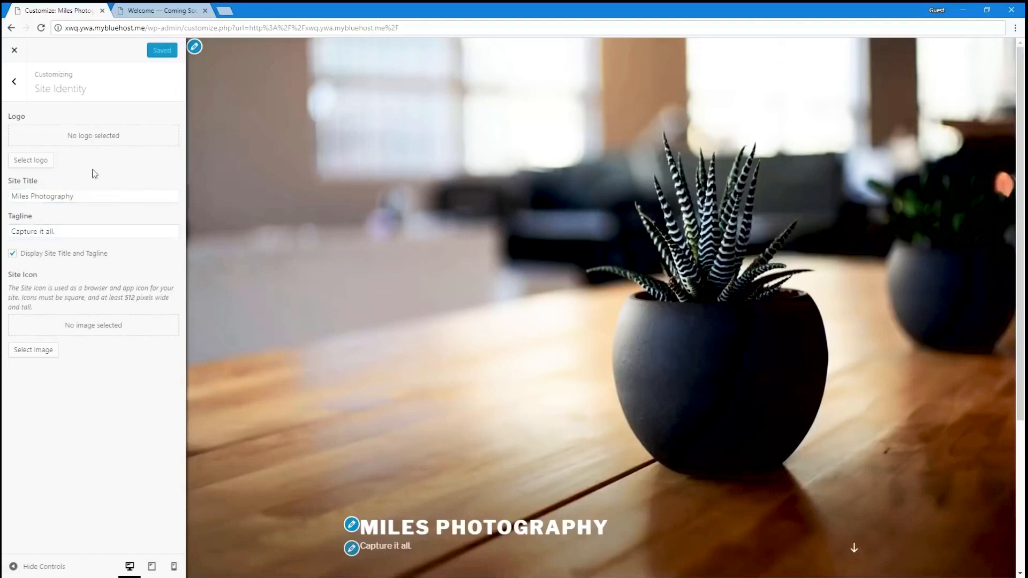
pyautogui.click(26, 161)
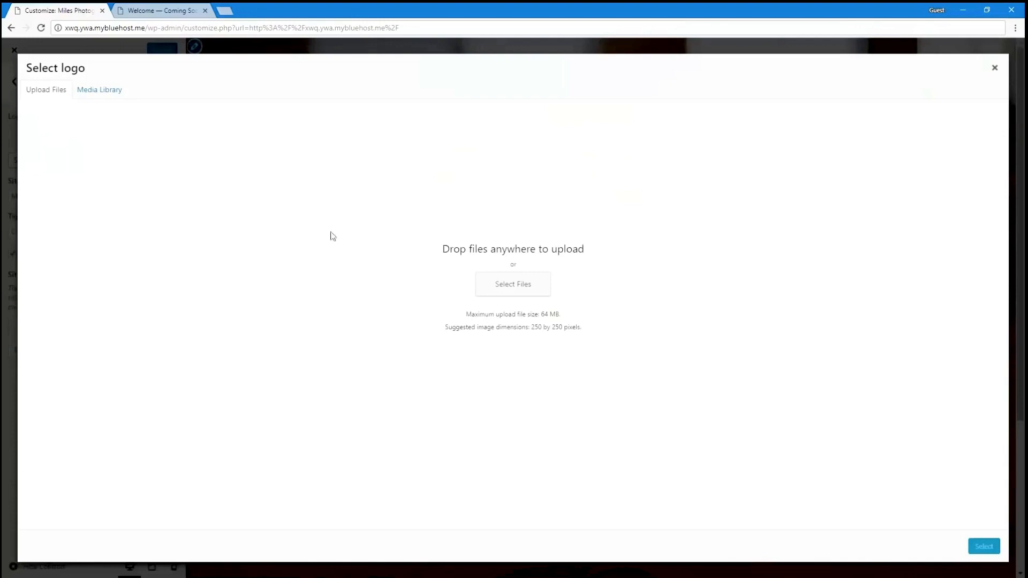
pyautogui.click(510, 286)
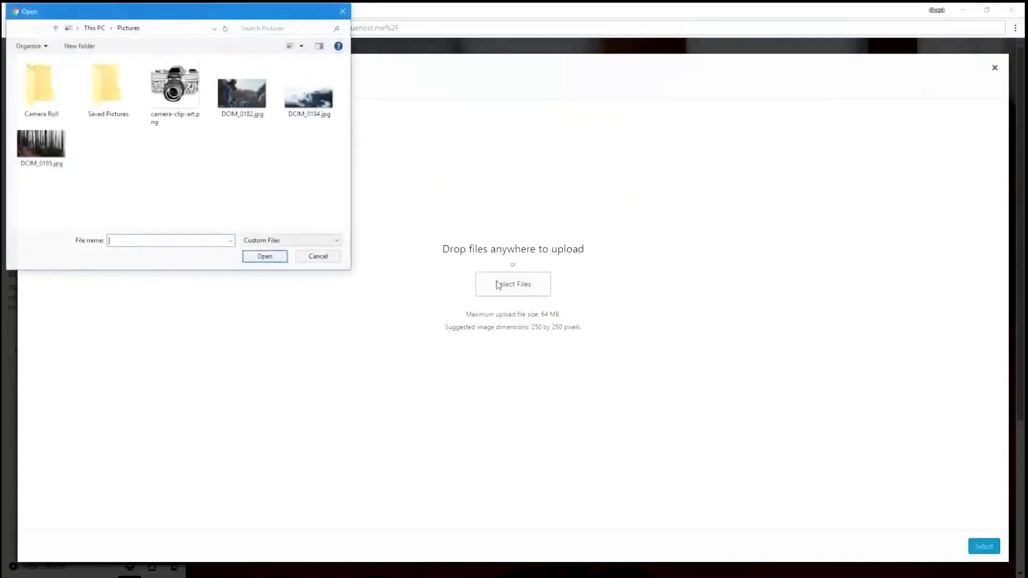
pyautogui.doubleClick(175, 88)
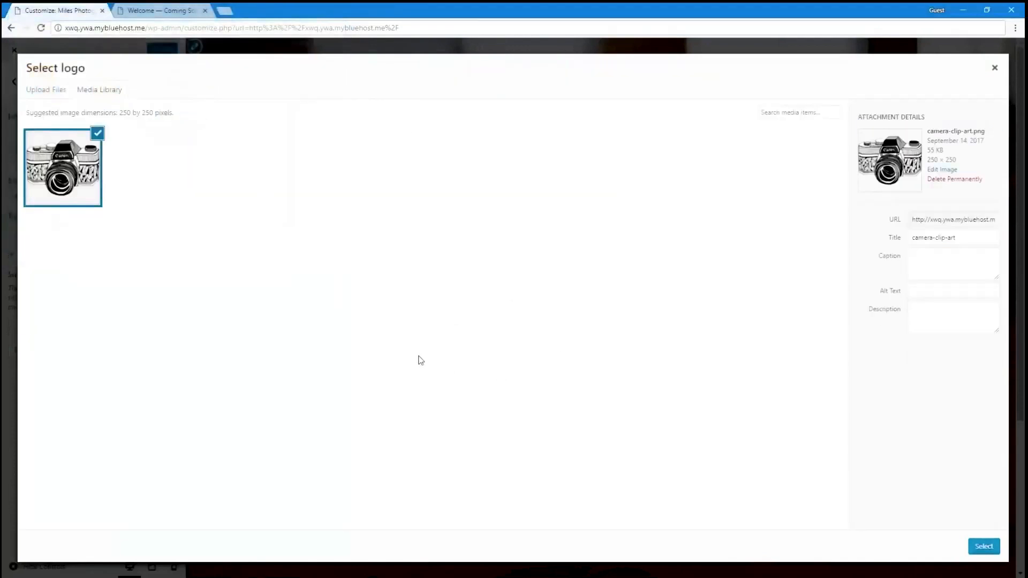
pyautogui.click(983, 546)
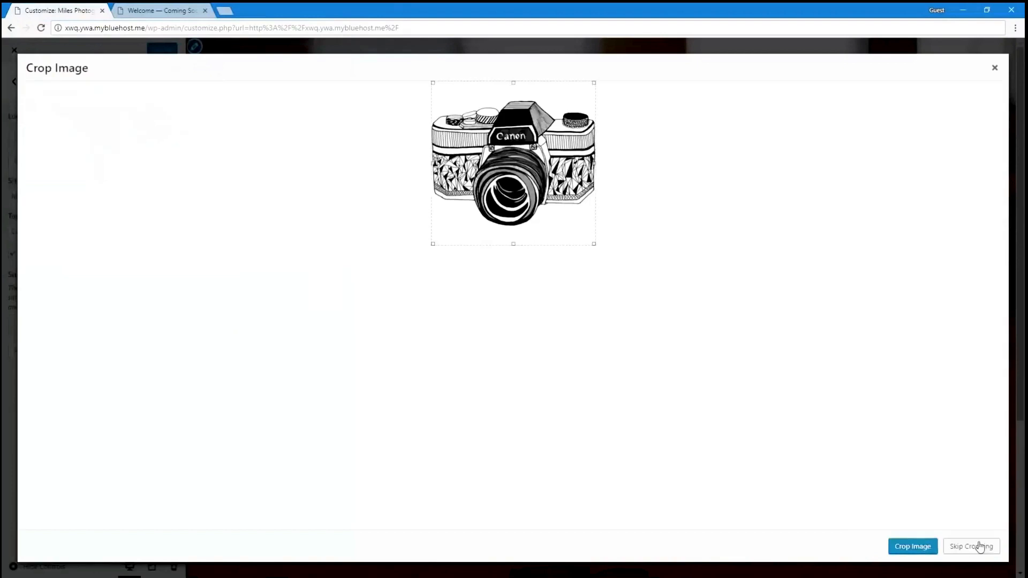
pyautogui.click(980, 546)
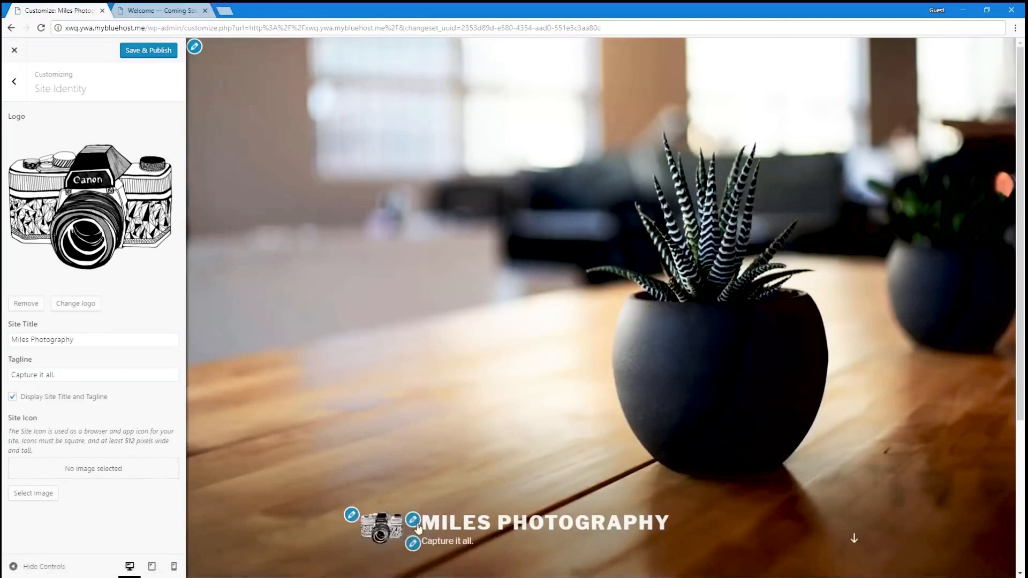
# Upload DCIM_0182.jpg from the Pictures folder as the new header image in the Header Media settings, without cropping it
pyautogui.click(196, 48)
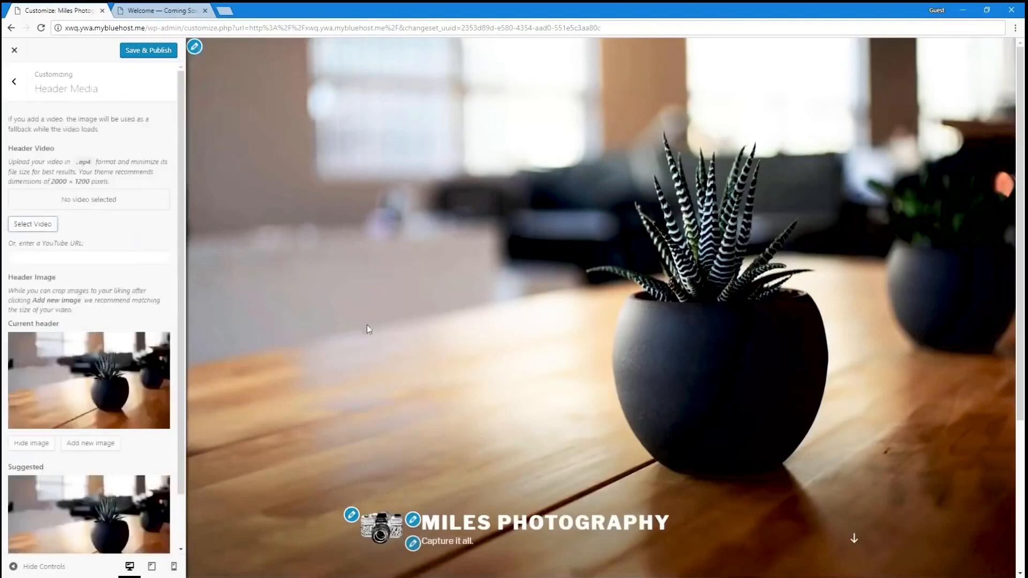
pyautogui.click(351, 515)
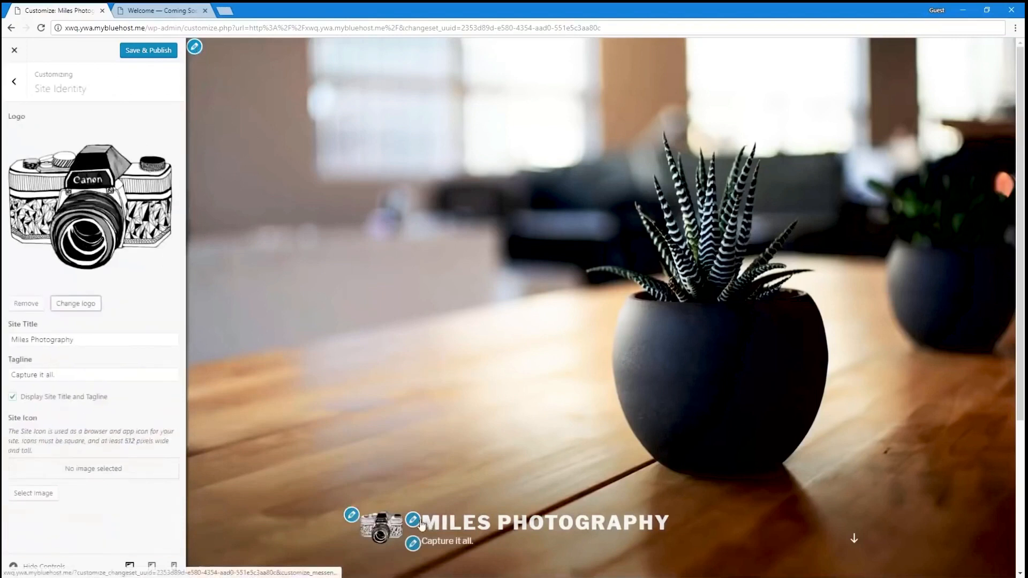
pyautogui.click(195, 49)
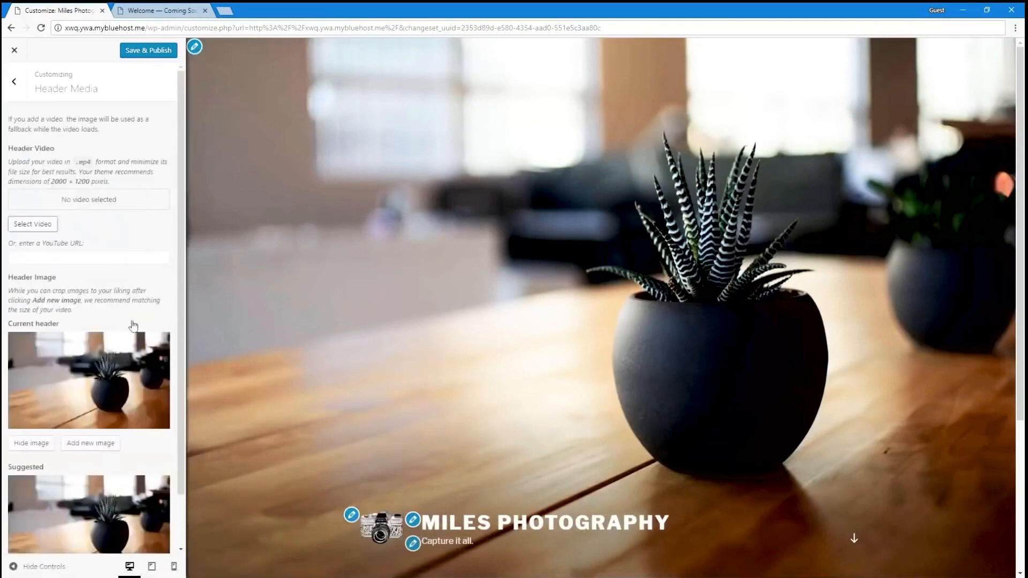
pyautogui.click(86, 449)
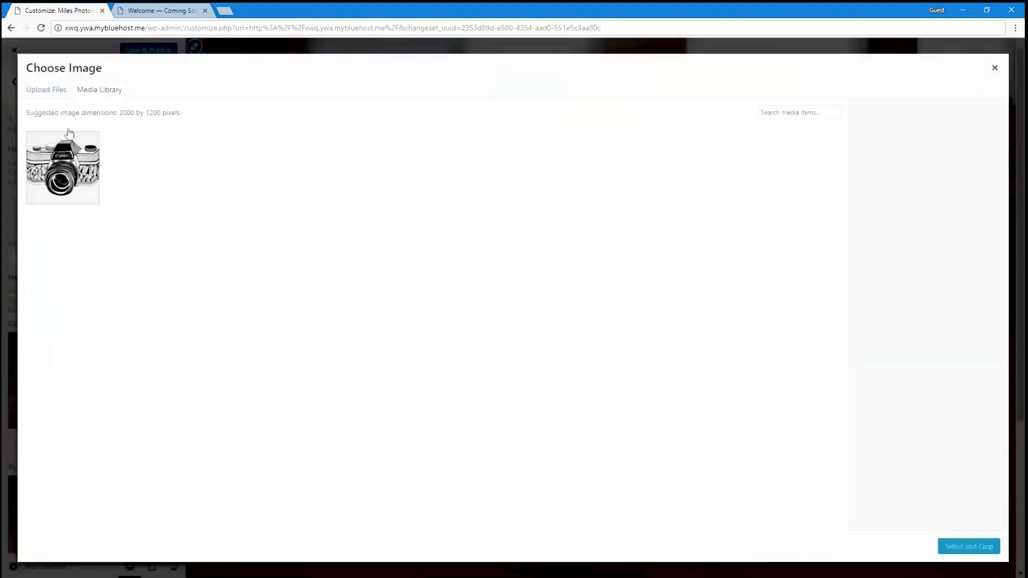
pyautogui.click(37, 95)
pyautogui.click(500, 288)
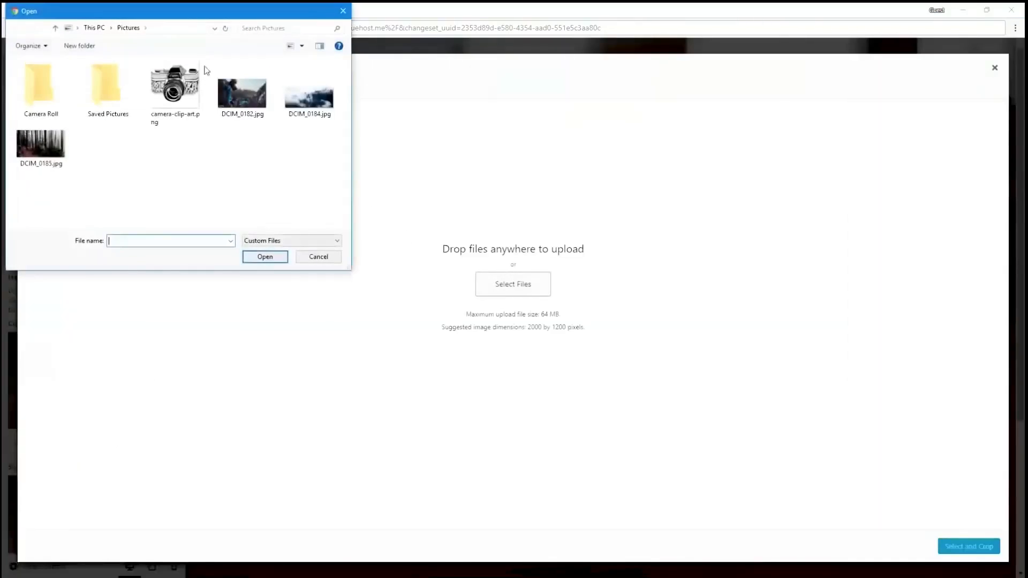
pyautogui.doubleClick(255, 85)
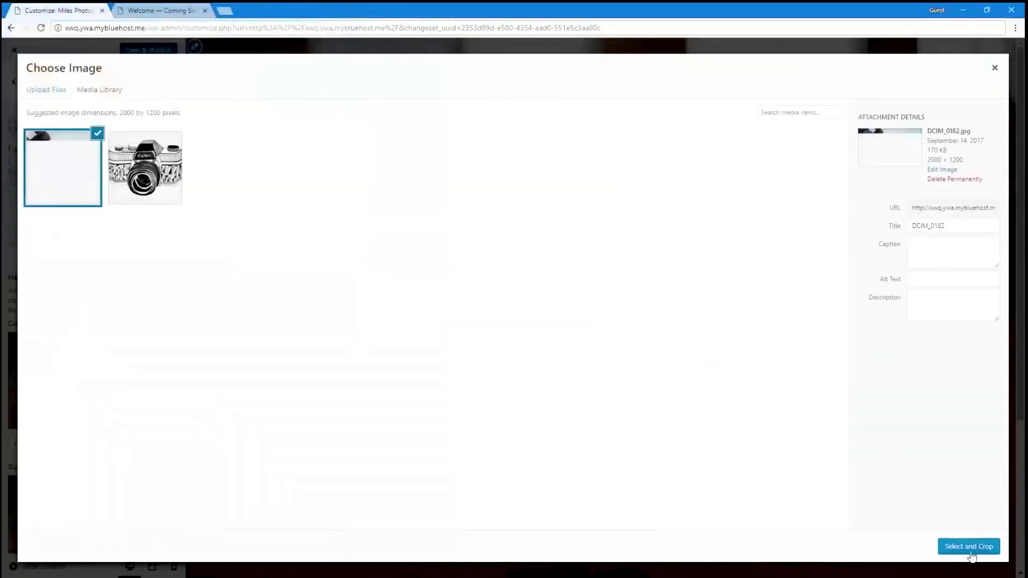
pyautogui.click(974, 552)
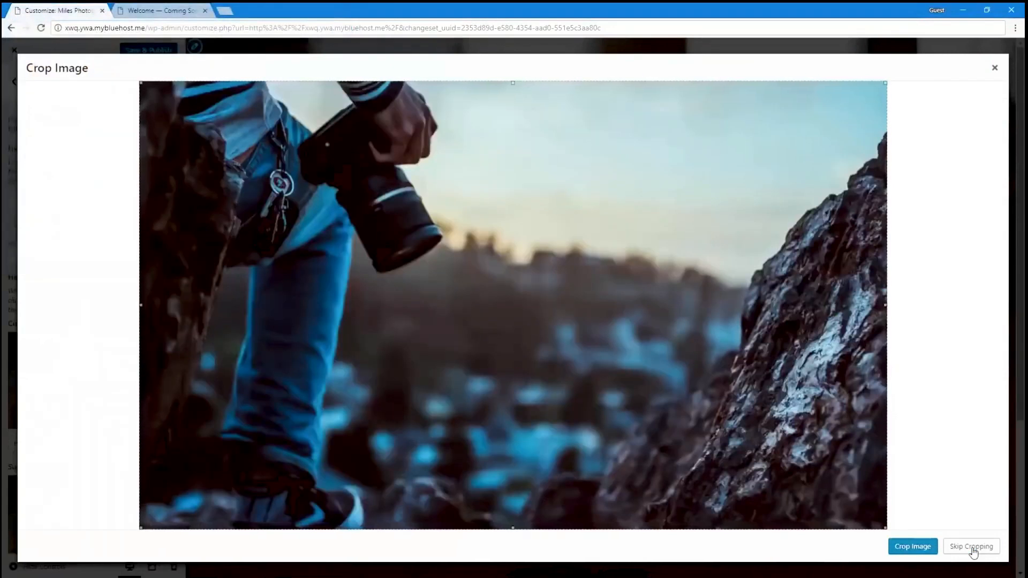
pyautogui.click(974, 552)
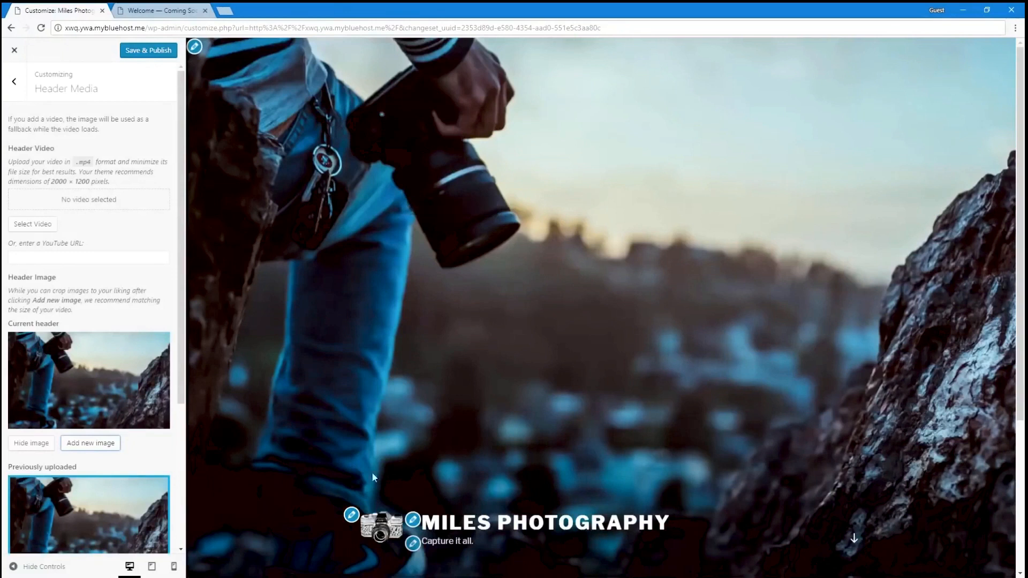
# Change the site's tagline to "Capture it all on film." in the Site Identity settings
pyautogui.click(413, 545)
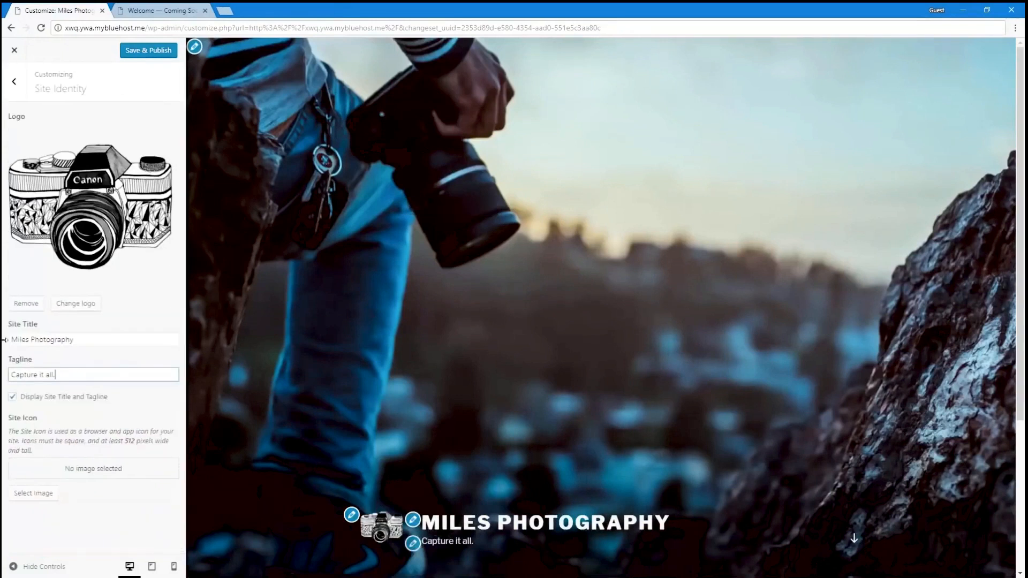
pyautogui.press('BackSpace')
pyautogui.write('on film')
# Set the camera clip-art image from the Media Library as the site icon, without cropping it
pyautogui.click(34, 493)
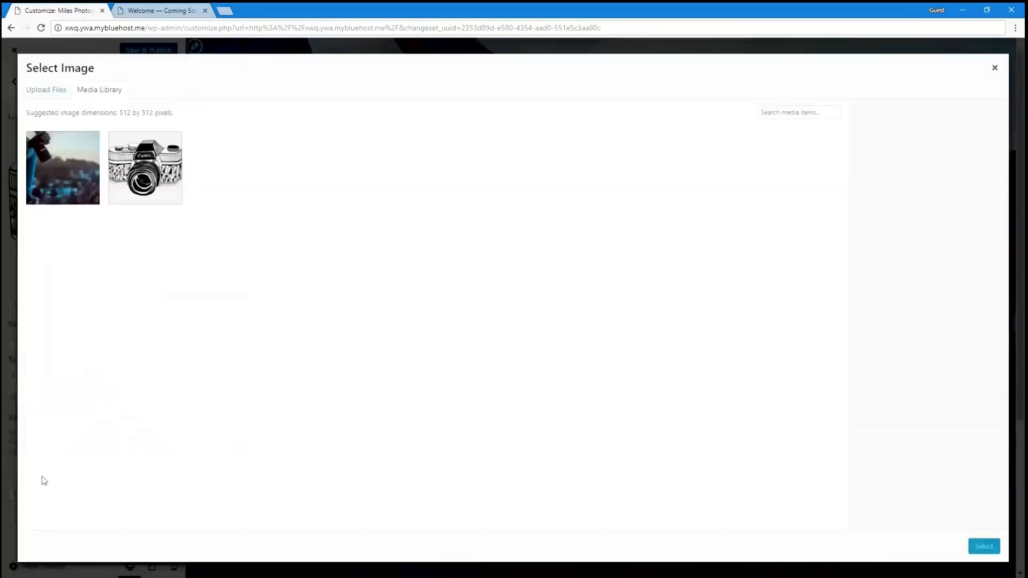
pyautogui.click(138, 170)
pyautogui.click(976, 546)
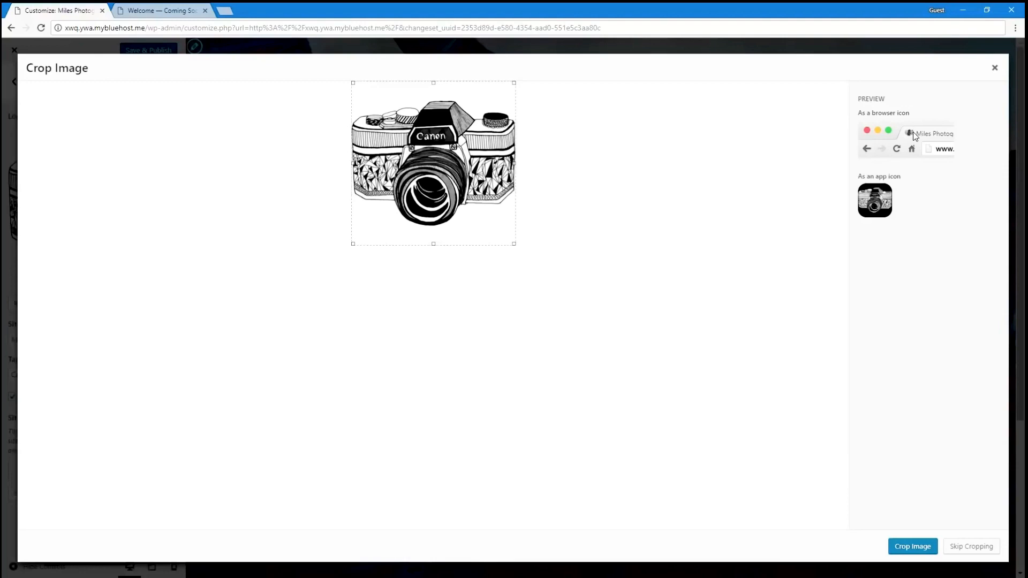
pyautogui.click(968, 552)
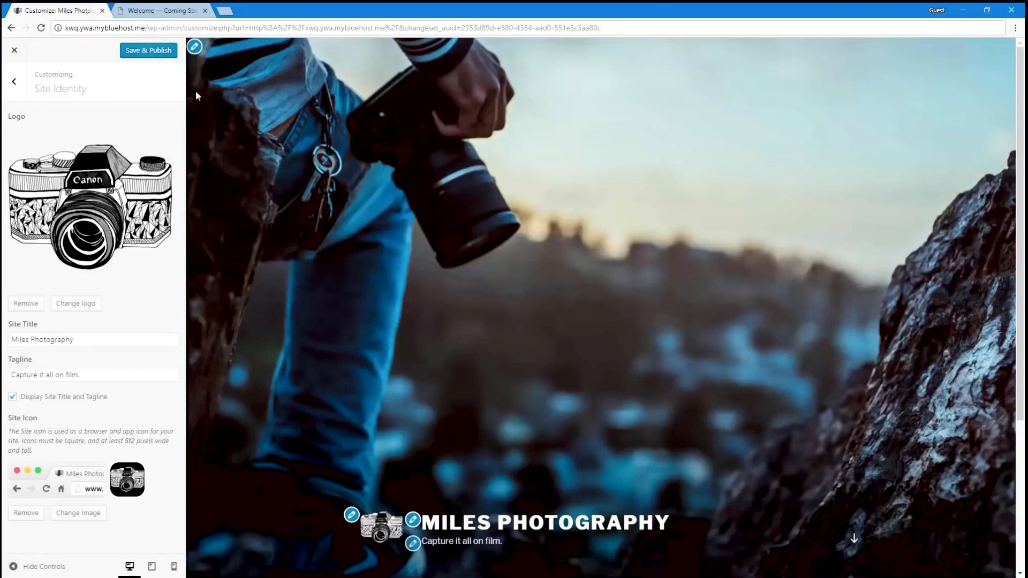
# Look over the front page preview from header to footer, then save and publish the site identity and header changes
pyautogui.scroll(-4, 369, 344)
pyautogui.scroll(4, 369, 344)
pyautogui.scroll(-4, 303, 325)
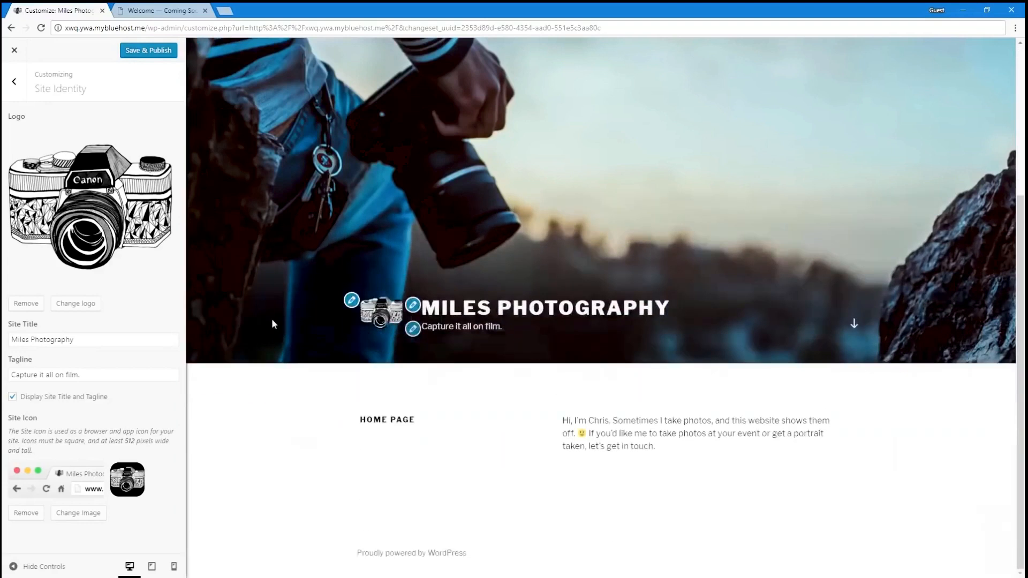
pyautogui.scroll(4, 272, 319)
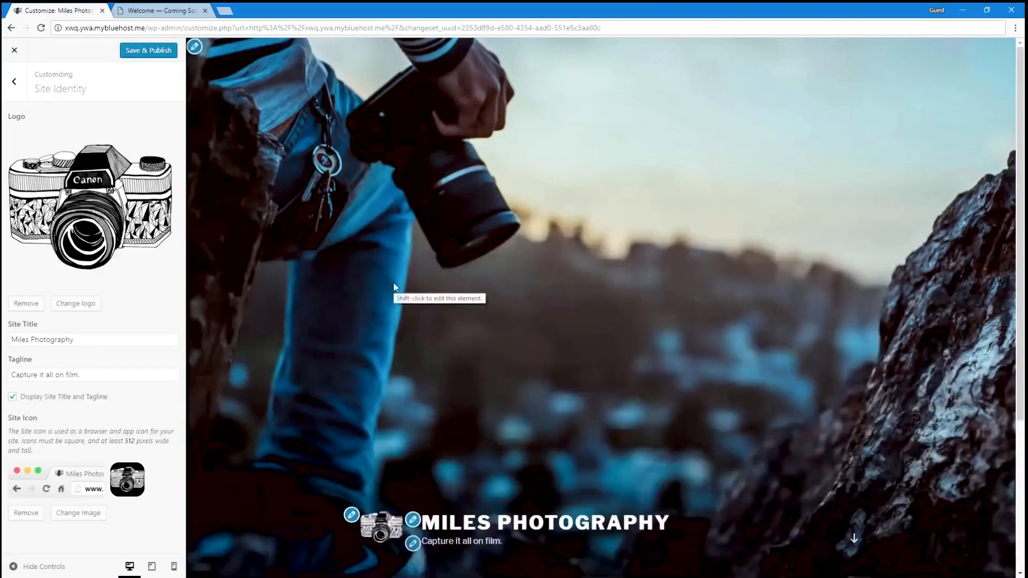
pyautogui.scroll(-4, 395, 286)
pyautogui.scroll(4, 394, 287)
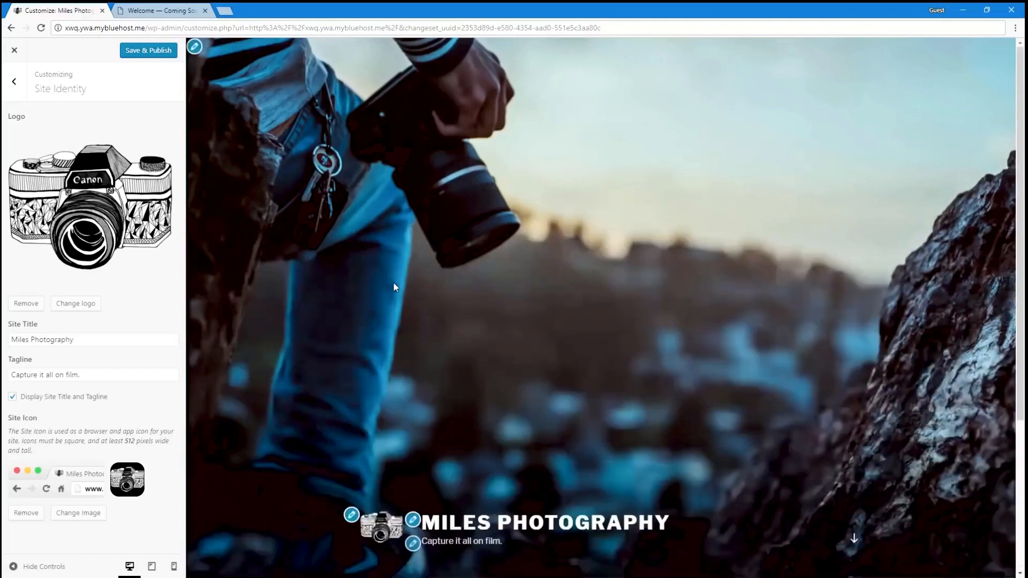
pyautogui.click(136, 54)
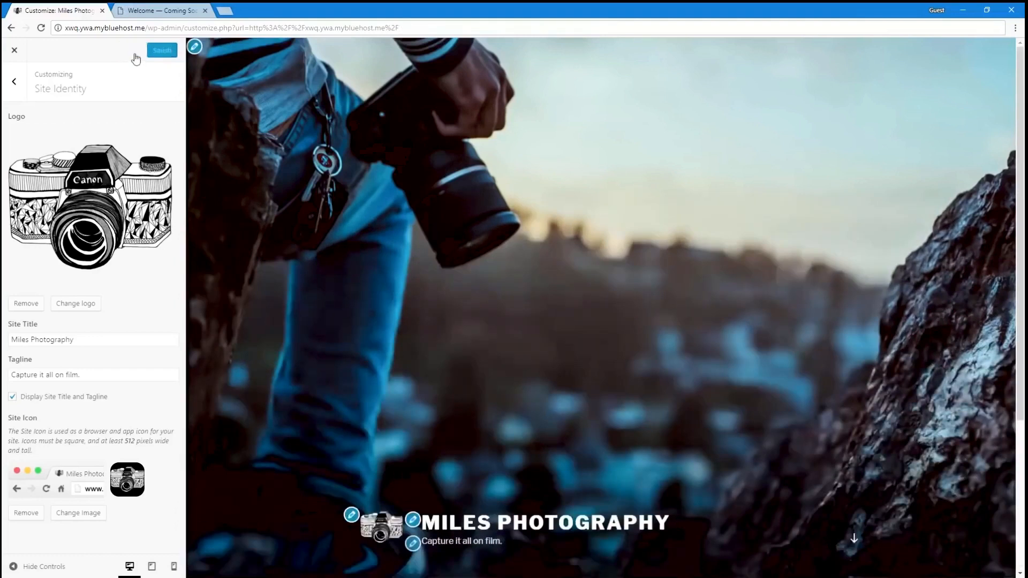
# Try the Custom color scheme in the Colors settings, then set the site's color scheme to Dark
pyautogui.click(14, 82)
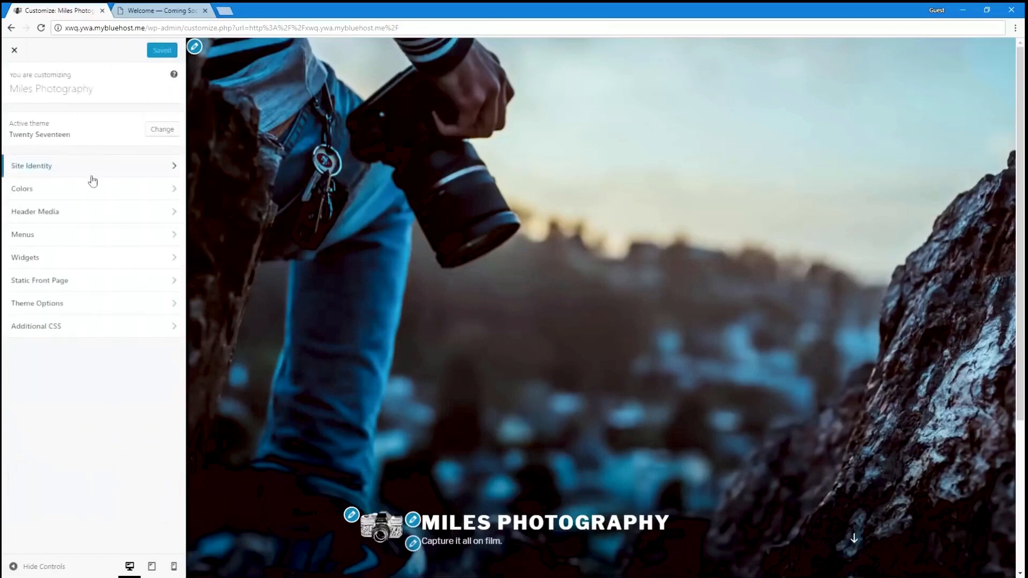
pyautogui.click(89, 194)
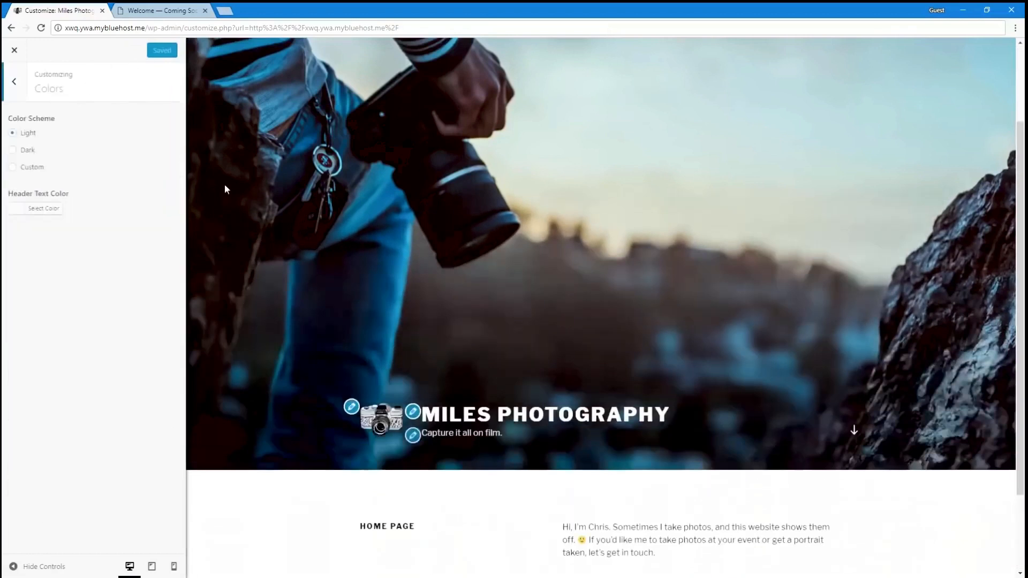
pyautogui.click(32, 168)
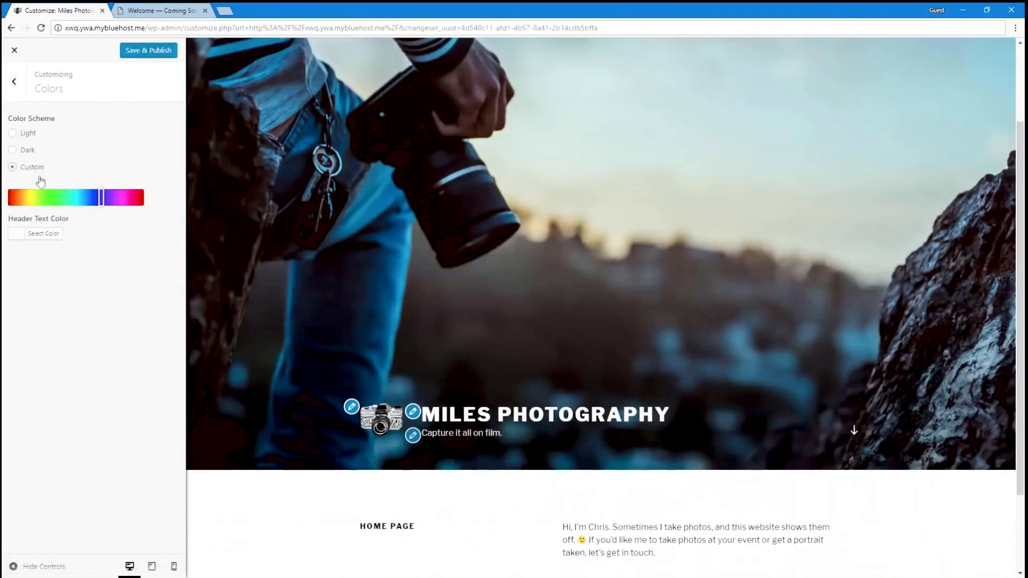
pyautogui.click(31, 152)
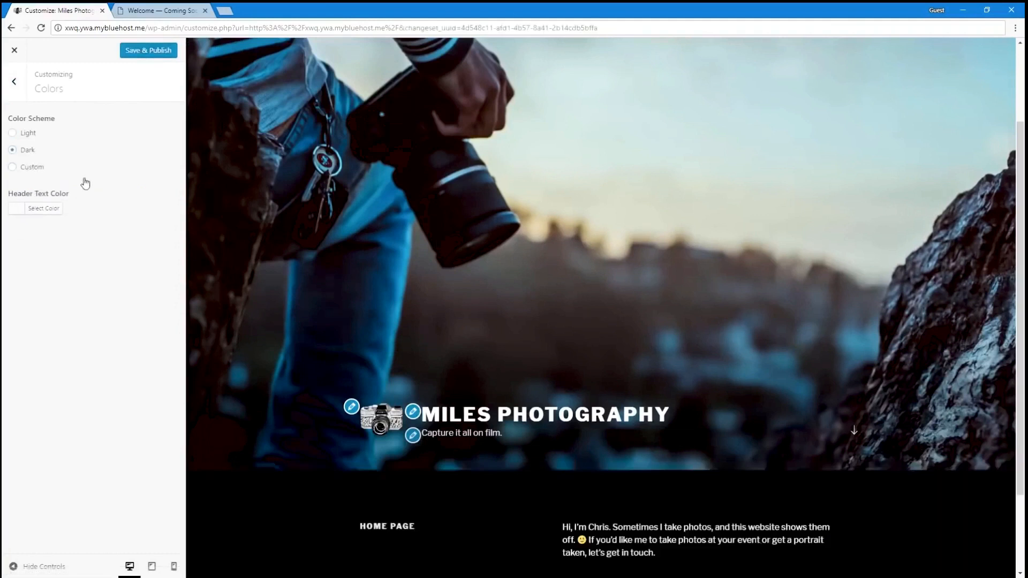
pyautogui.click(19, 93)
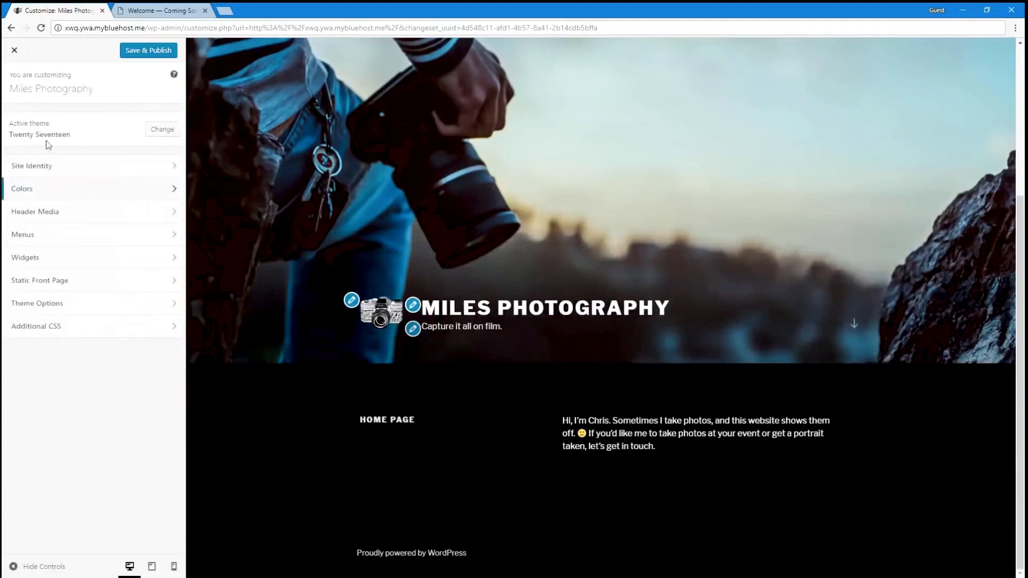
# Look through the Header Media settings, including the YouTube URL option, and the Menus settings
pyautogui.click(85, 214)
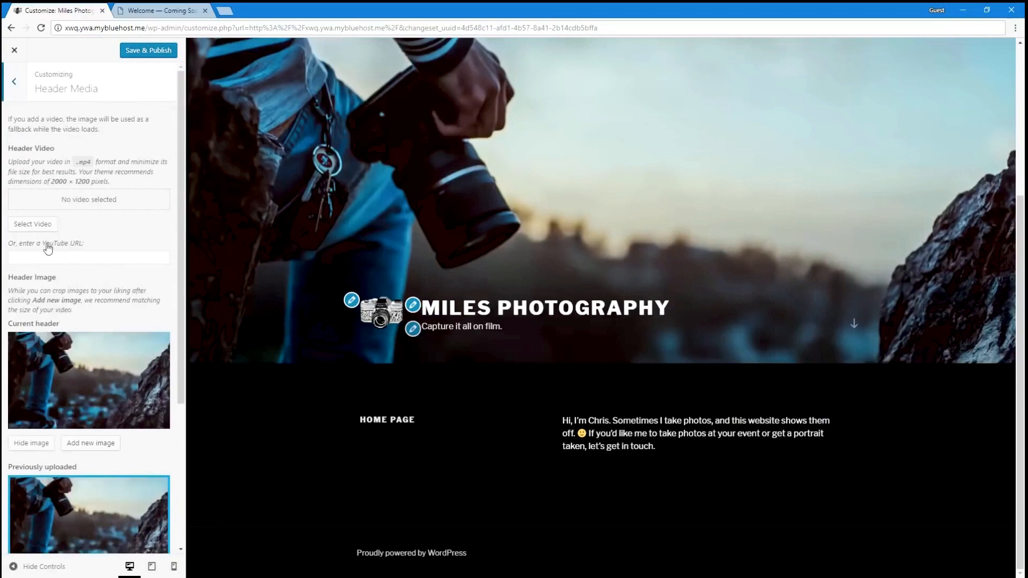
pyautogui.click(15, 259)
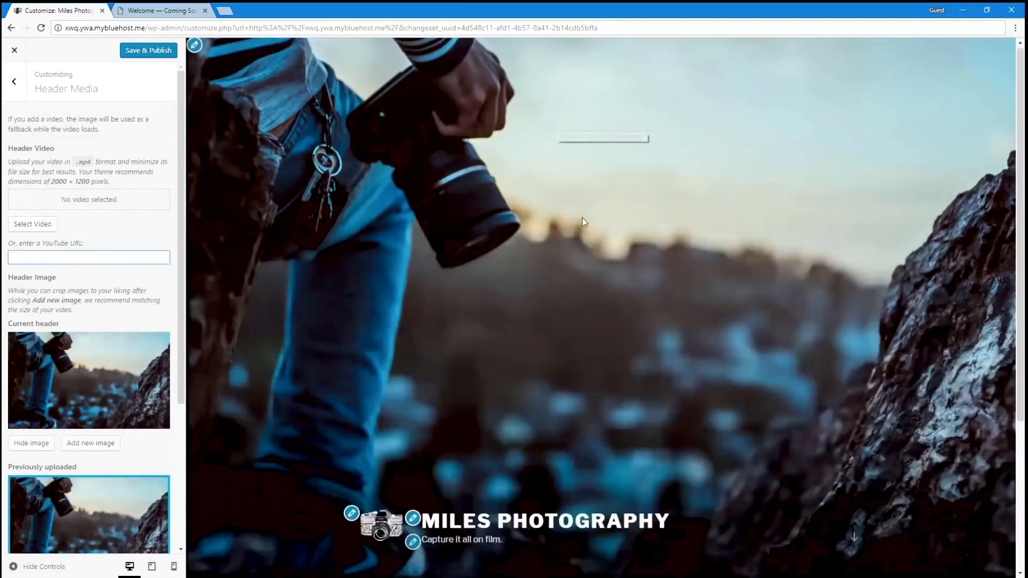
pyautogui.click(14, 81)
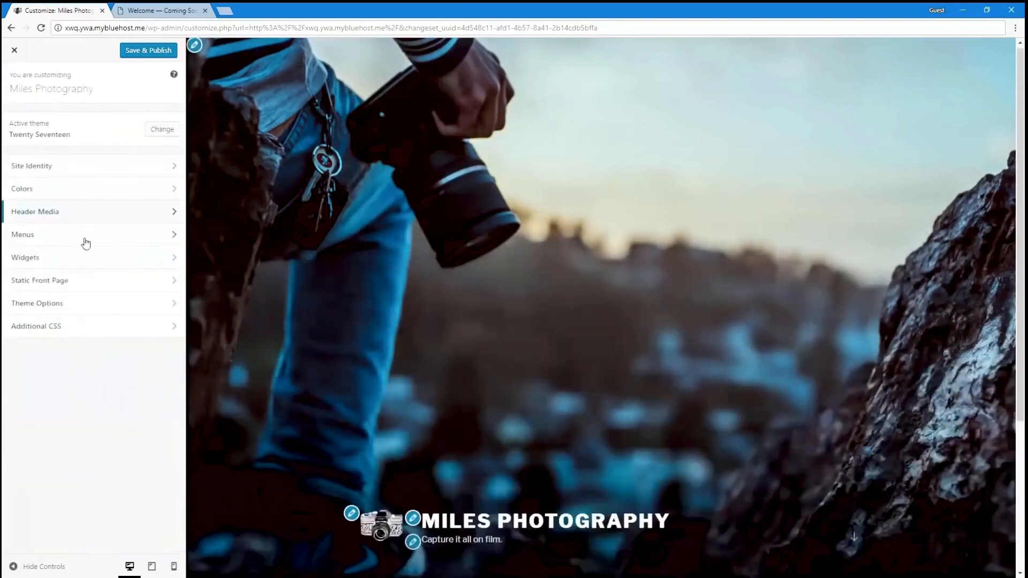
pyautogui.click(85, 236)
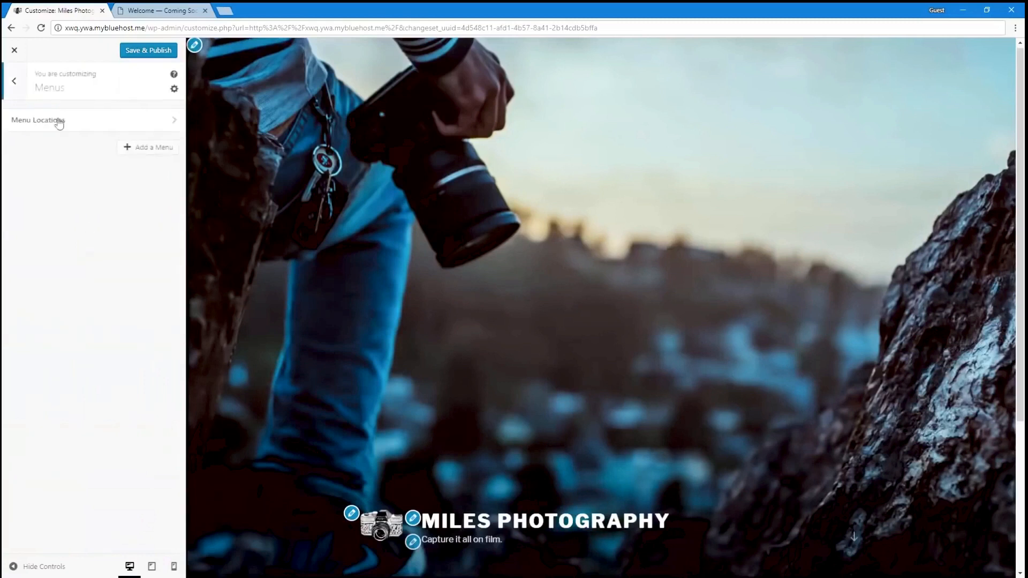
pyautogui.click(14, 83)
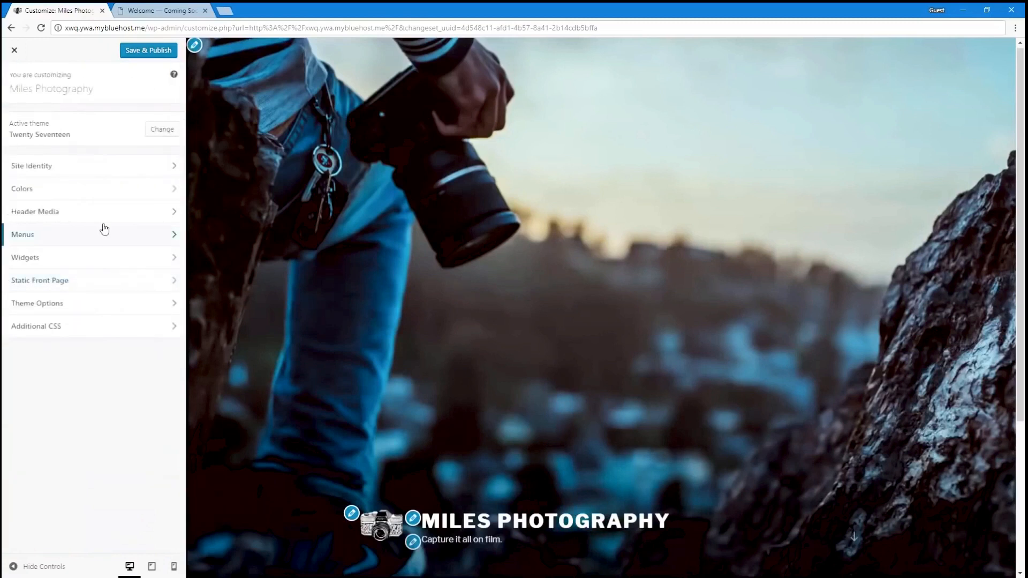
# Set the Front Page Section 1 content to the Contact Me page in Theme Options and check it in the preview
pyautogui.click(105, 303)
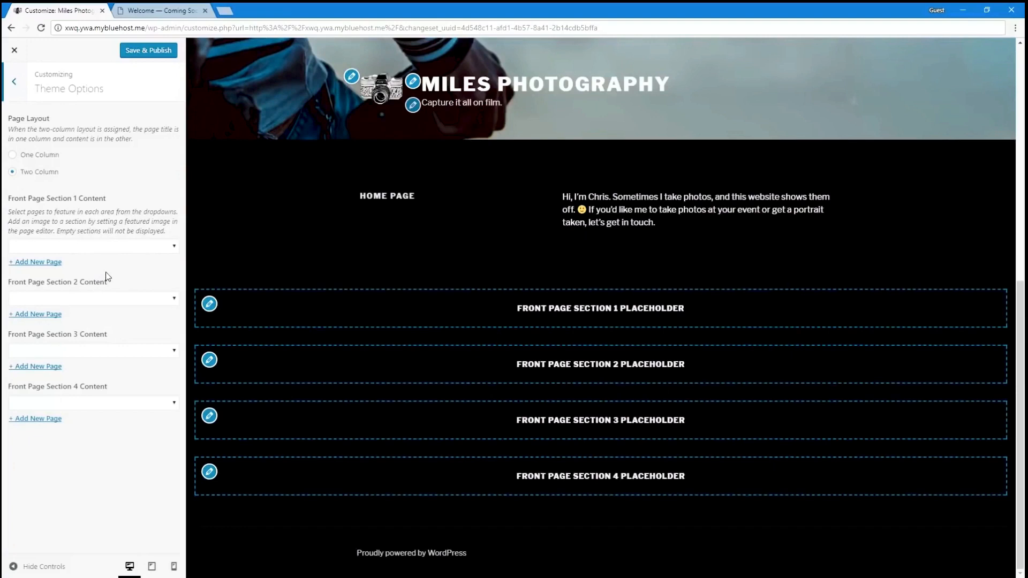
pyautogui.click(118, 247)
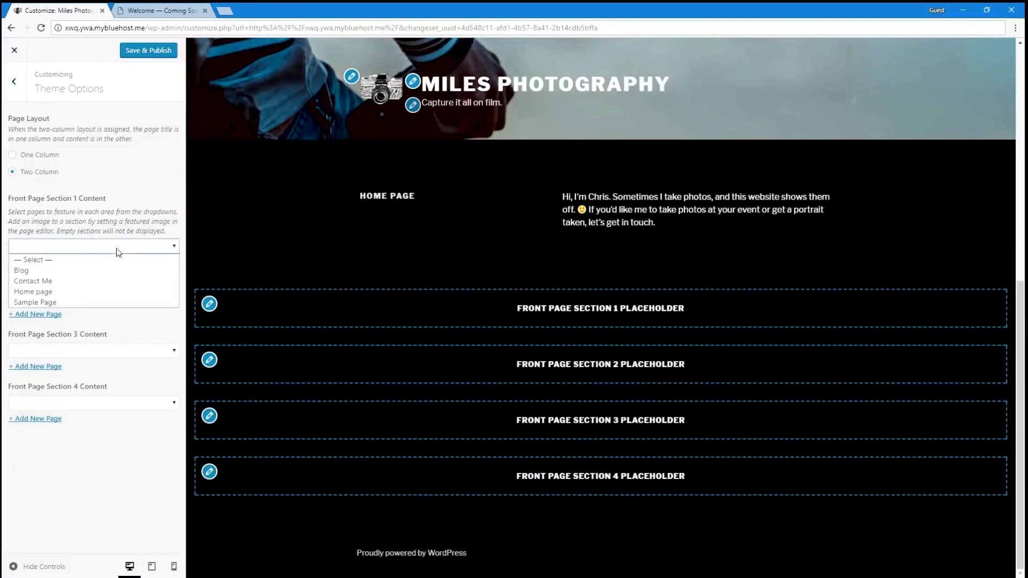
pyautogui.click(102, 281)
pyautogui.scroll(-2, 379, 352)
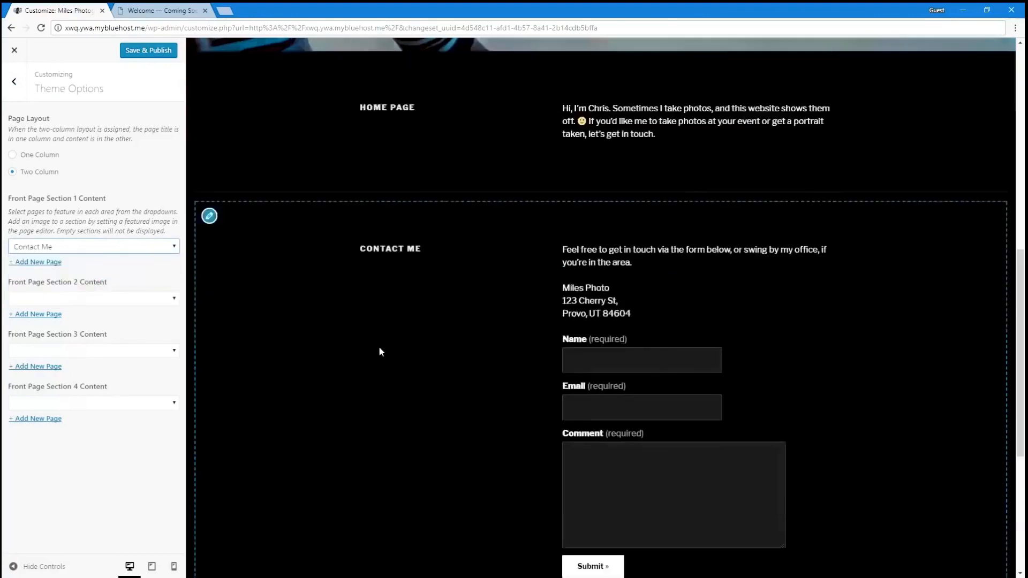
pyautogui.scroll(-3, 379, 352)
pyautogui.scroll(7, 312, 376)
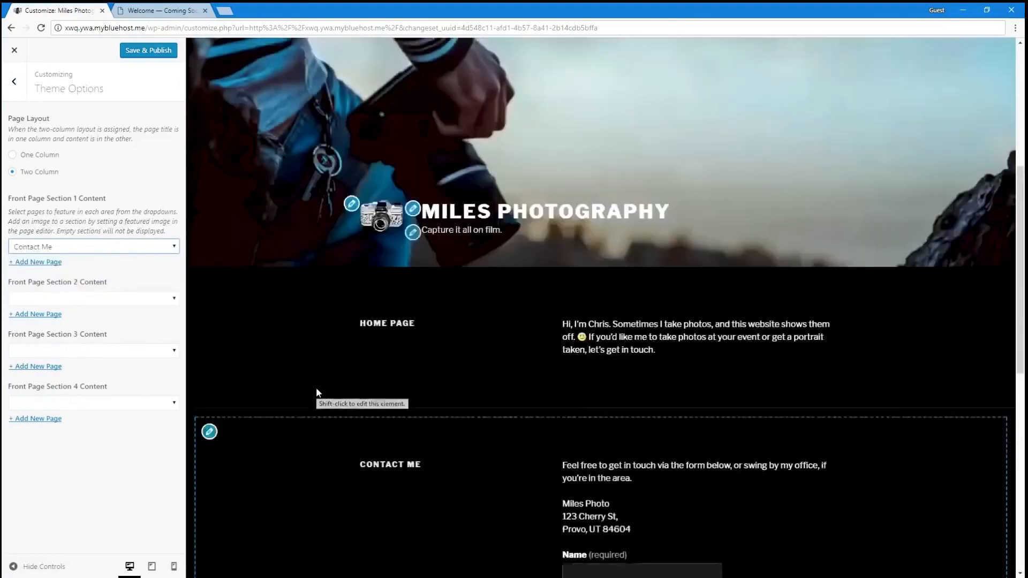
pyautogui.scroll(5, 316, 390)
pyautogui.scroll(-11, 316, 389)
pyautogui.scroll(4, 316, 390)
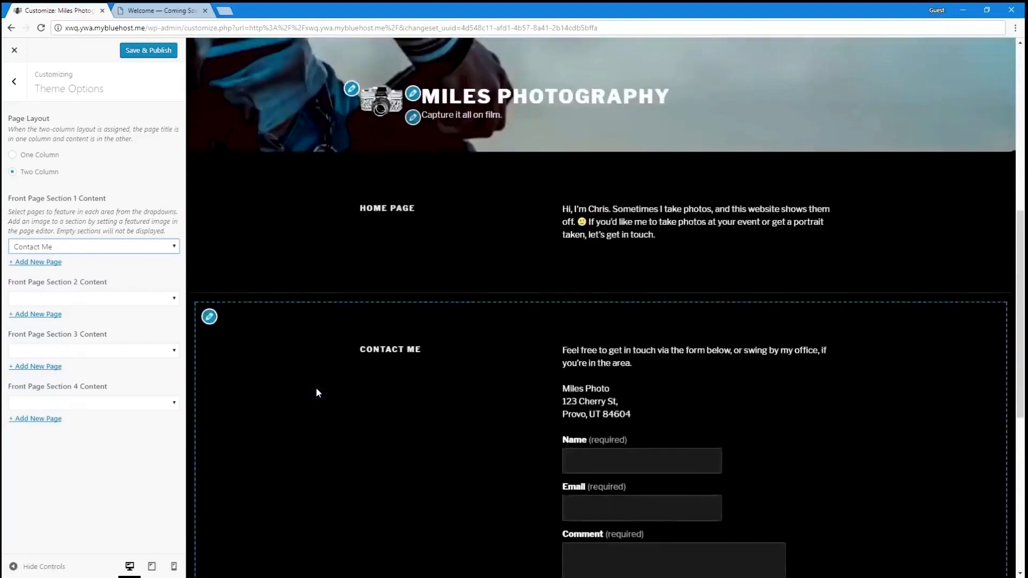
pyautogui.scroll(-2, 317, 389)
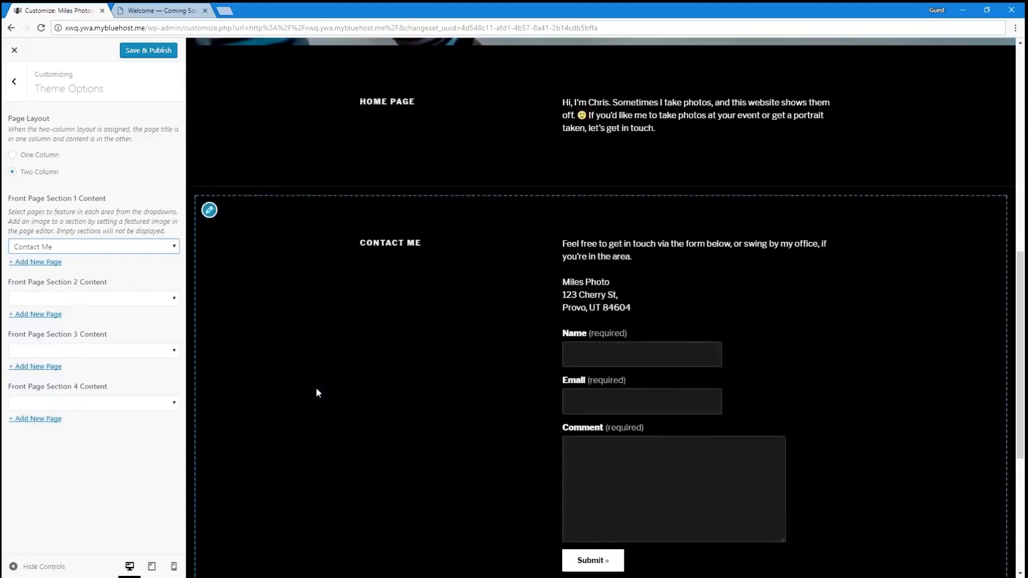
# Save and publish the color scheme and front page section changes, review the preview and close the Customizer
pyautogui.click(153, 52)
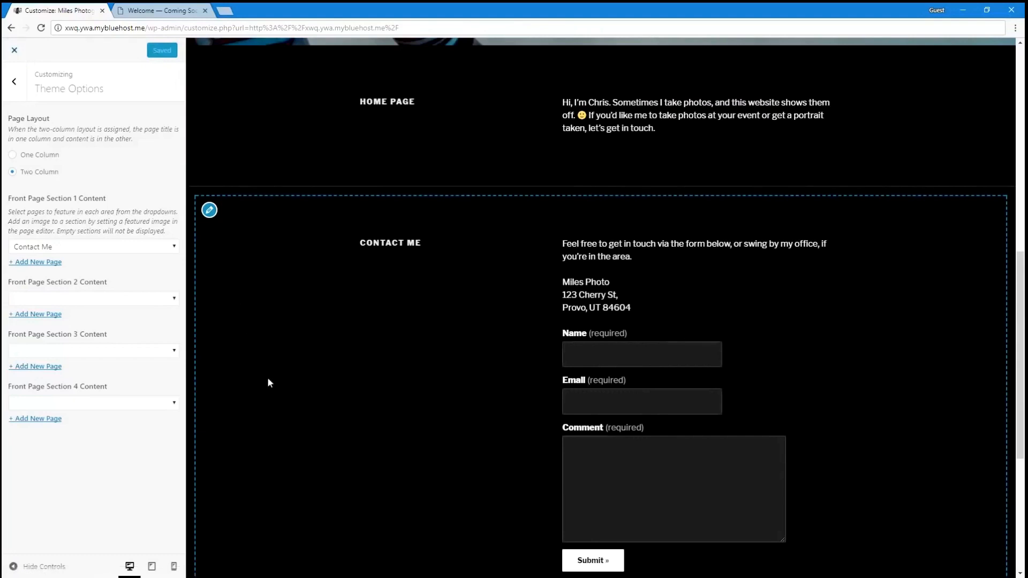
pyautogui.scroll(4, 270, 399)
pyautogui.scroll(-9, 217, 406)
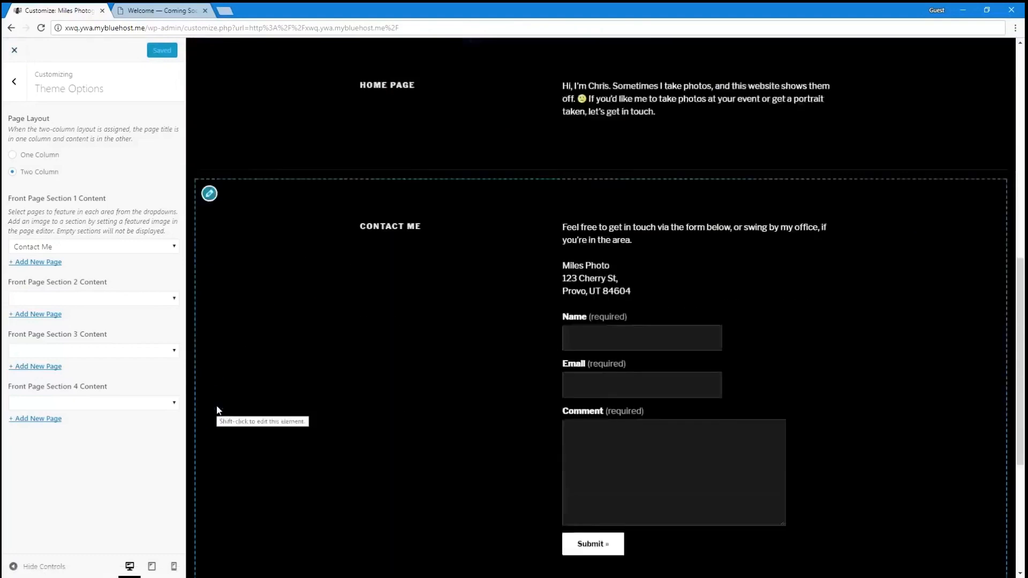
pyautogui.scroll(6, 214, 420)
pyautogui.click(14, 50)
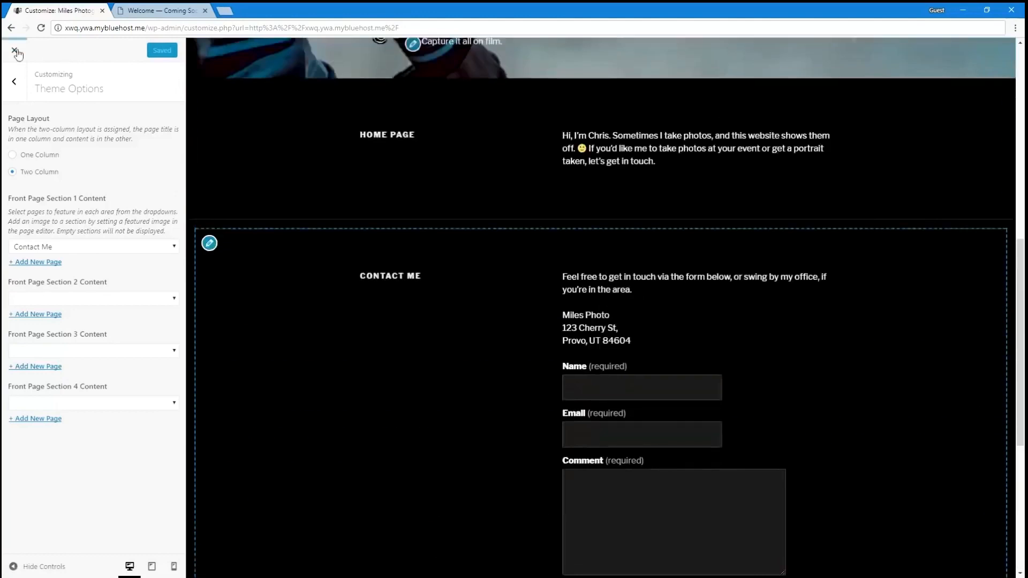
# Open the Home page for editing from the live front page and retitle it with a "Hi, I'm" greeting plus the photographer's first name
pyautogui.scroll(-10, 291, 303)
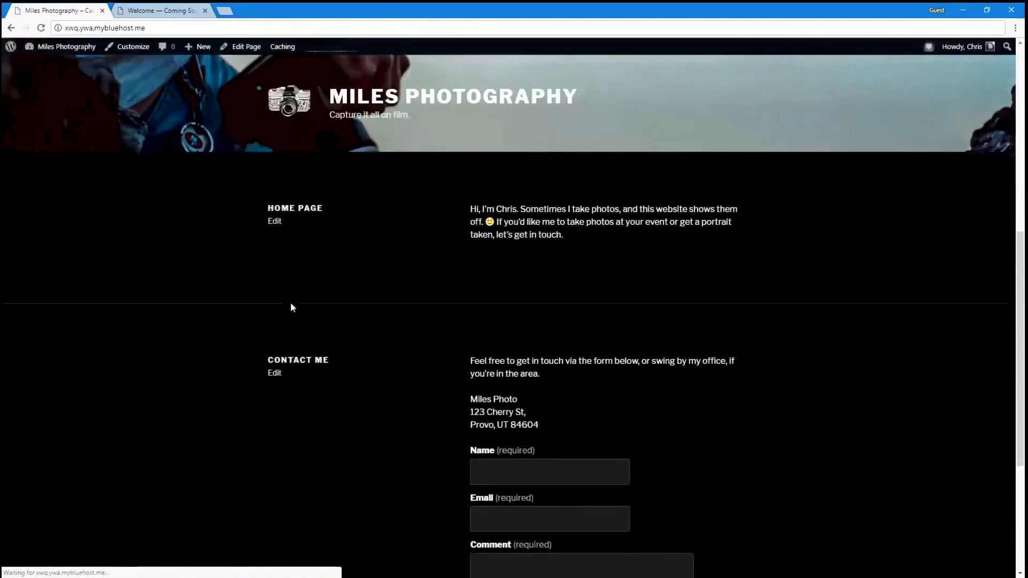
pyautogui.scroll(10, 291, 303)
pyautogui.scroll(-10, 290, 304)
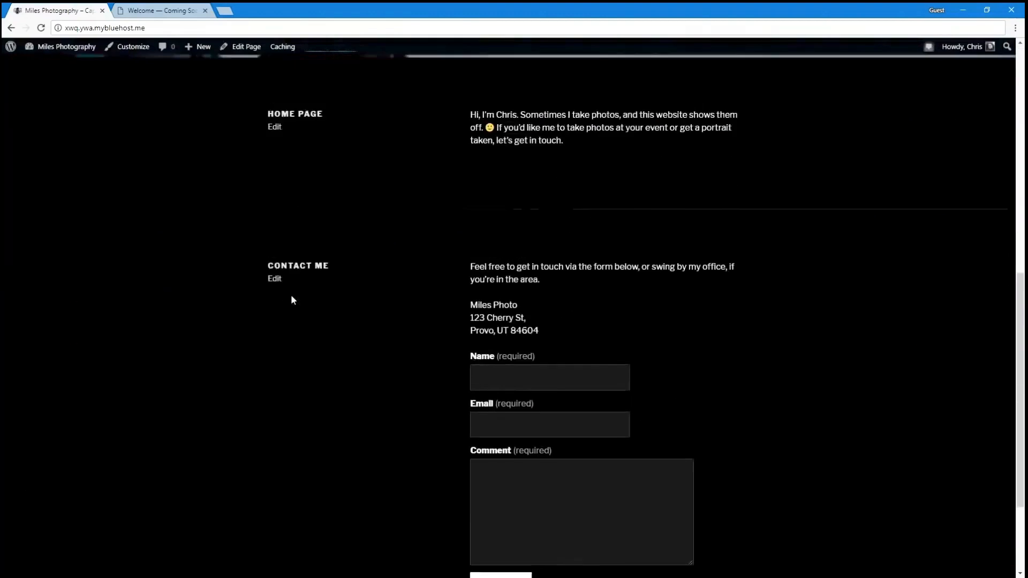
pyautogui.scroll(2, 292, 296)
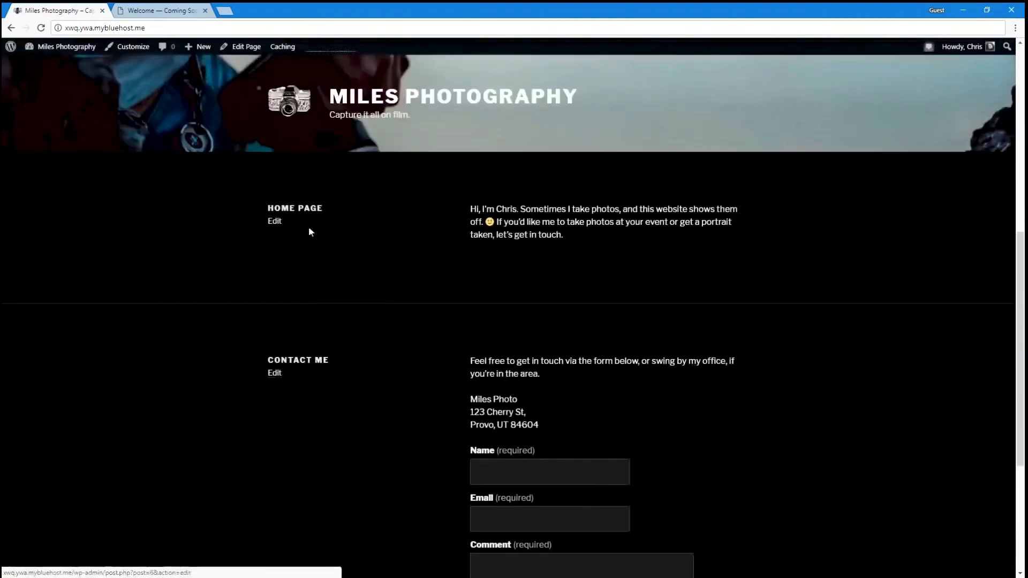
pyautogui.click(278, 222)
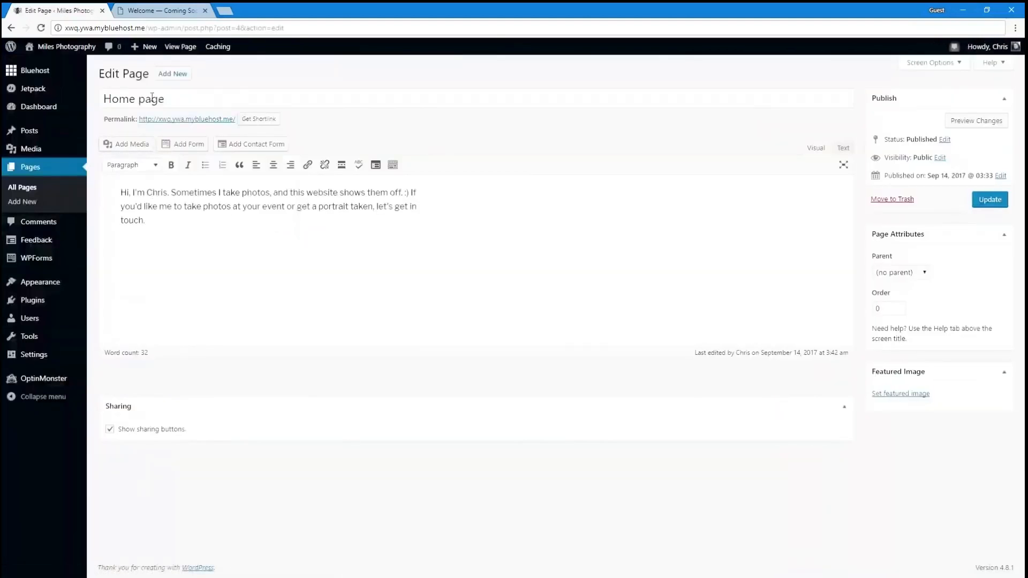
pyautogui.click(10, 27)
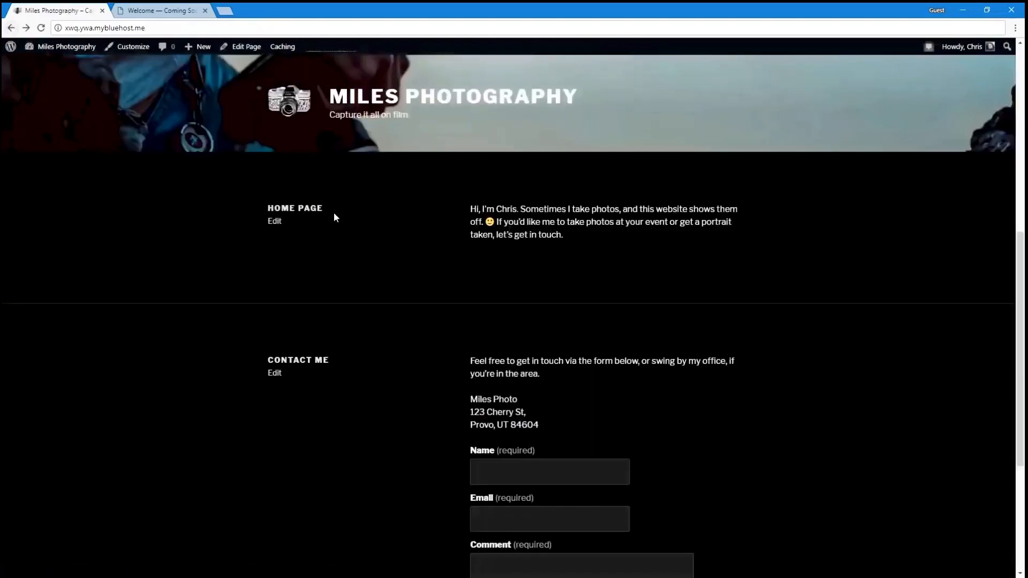
pyautogui.click(275, 222)
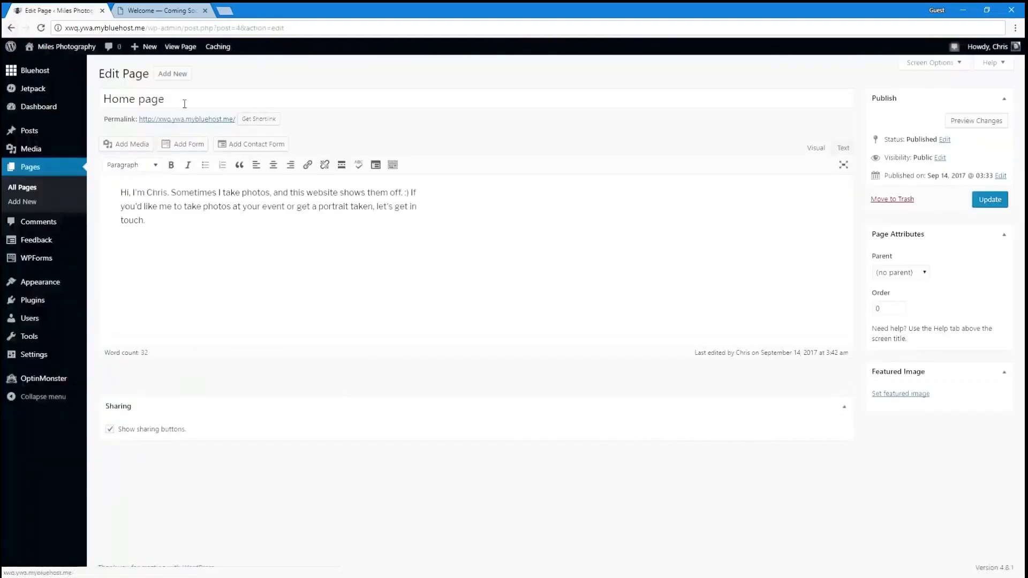
pyautogui.tripleClick(183, 98)
pyautogui.write('Hi')
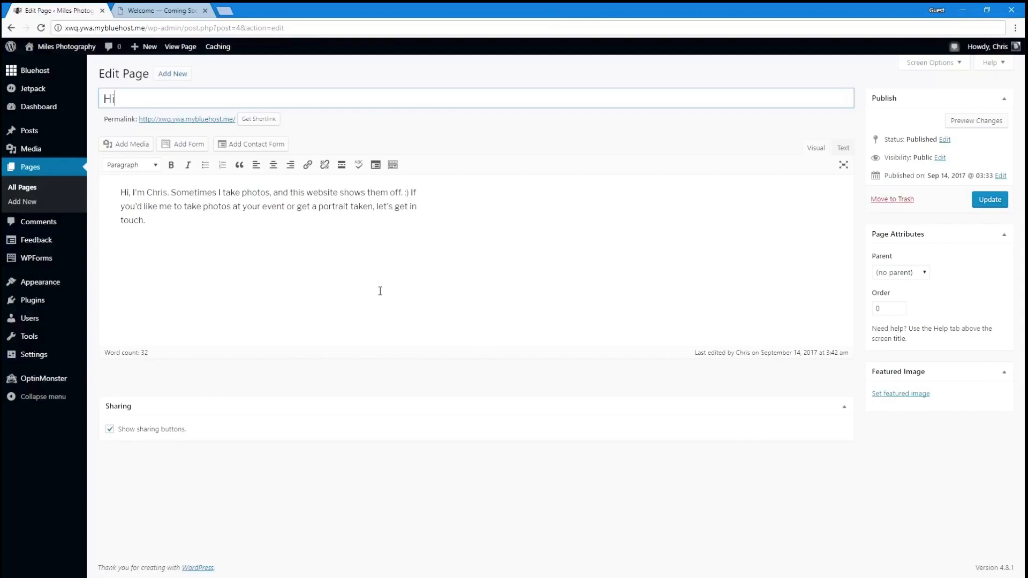
pyautogui.write(", I'm Chris")
# Delete the opening greeting sentence from the home page's text, update the page and check it on the live site
pyautogui.moveTo(169, 193); pyautogui.dragTo(75, 187)
pyautogui.press('BackSpace')
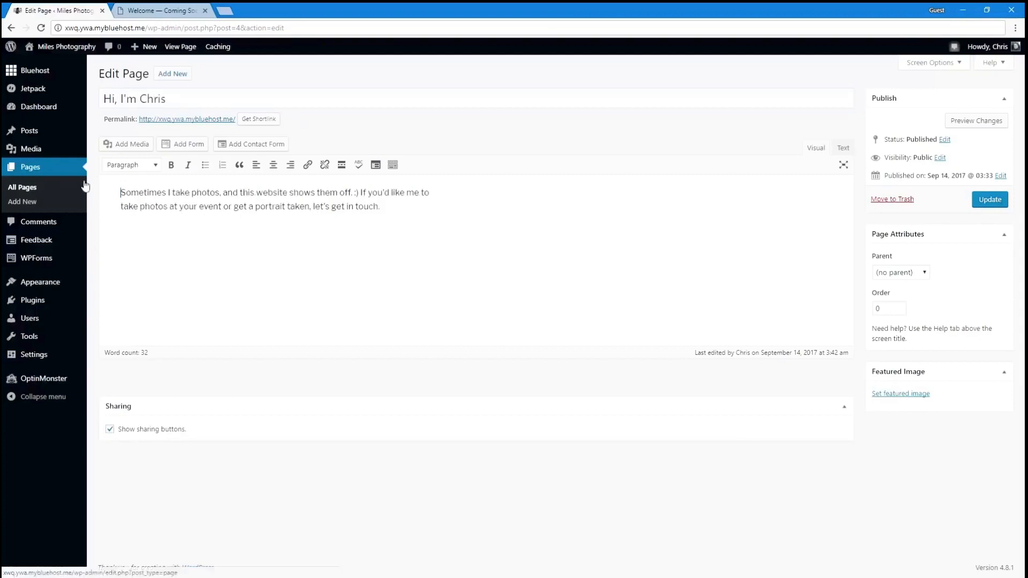
pyautogui.click(981, 202)
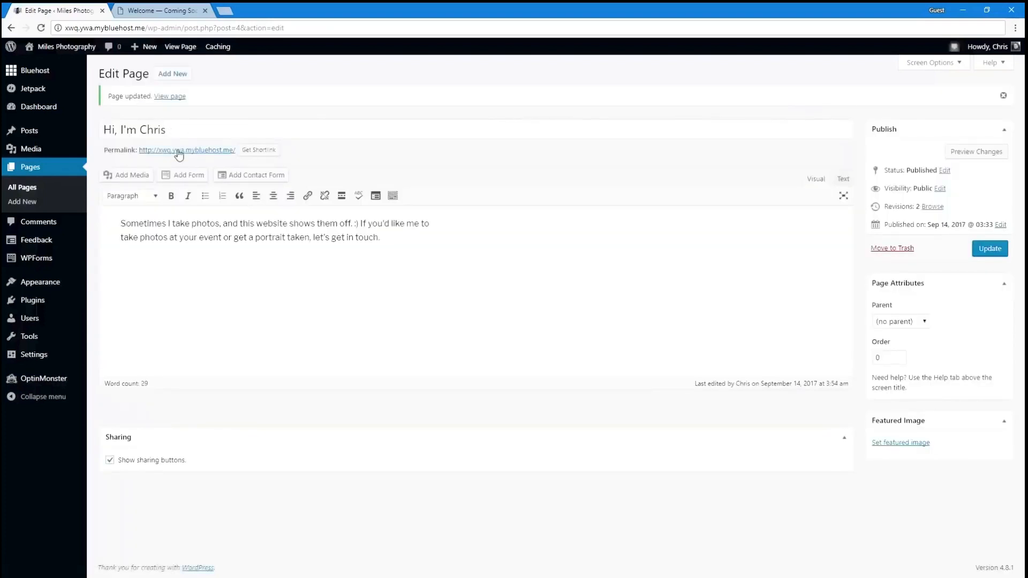
pyautogui.click(179, 154)
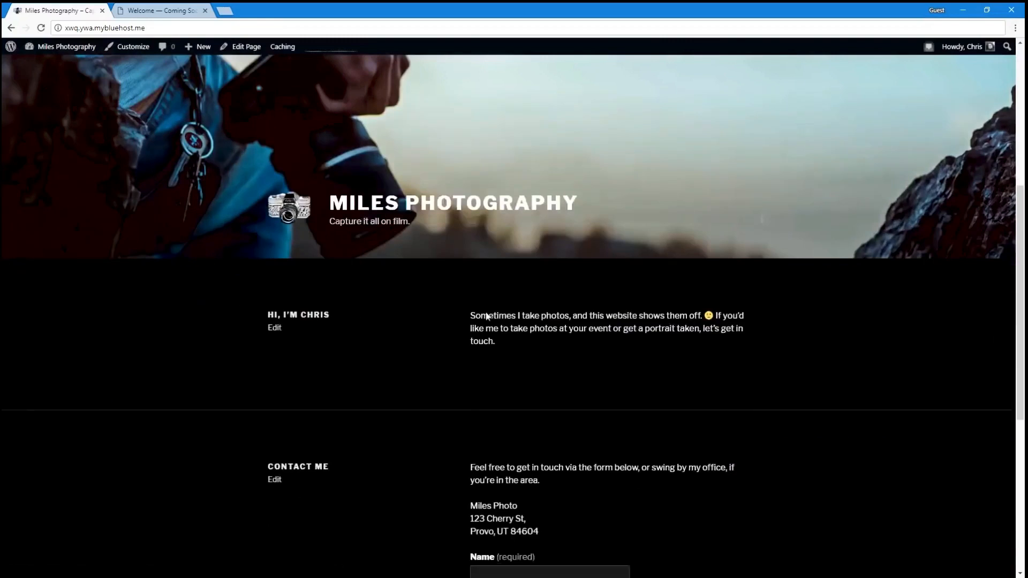
pyautogui.scroll(-2, 342, 303)
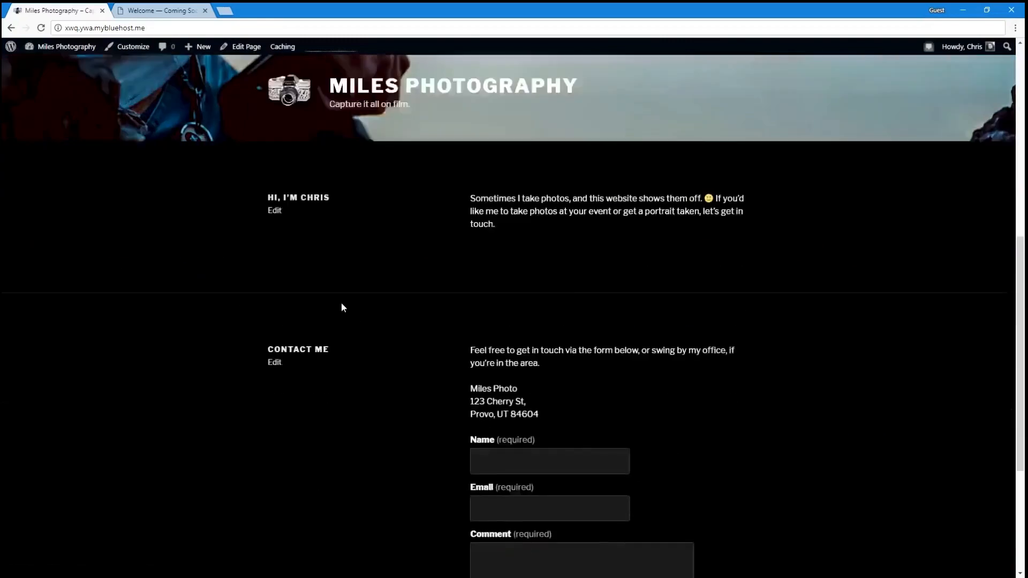
pyautogui.scroll(1, 342, 303)
pyautogui.scroll(-4, 342, 303)
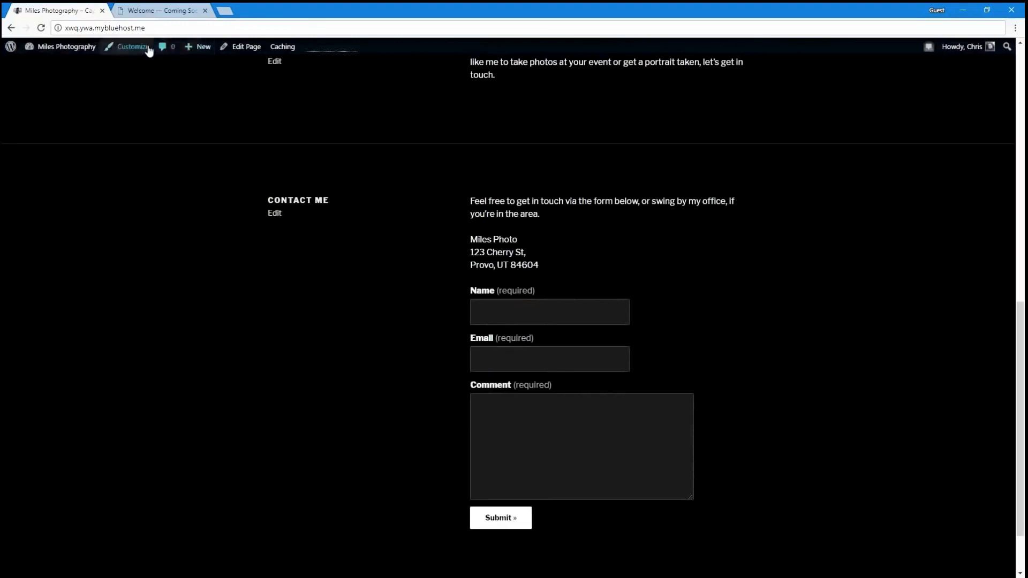
# Upload DCIM_0184.jpg, set it as the featured image of the Contact Me page and update the page
pyautogui.click(274, 216)
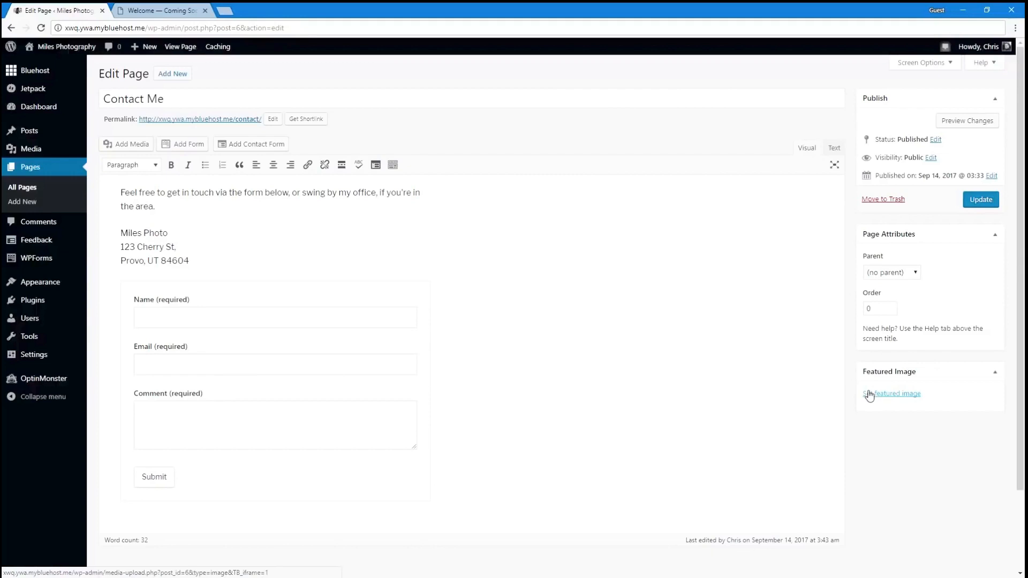
pyautogui.click(898, 395)
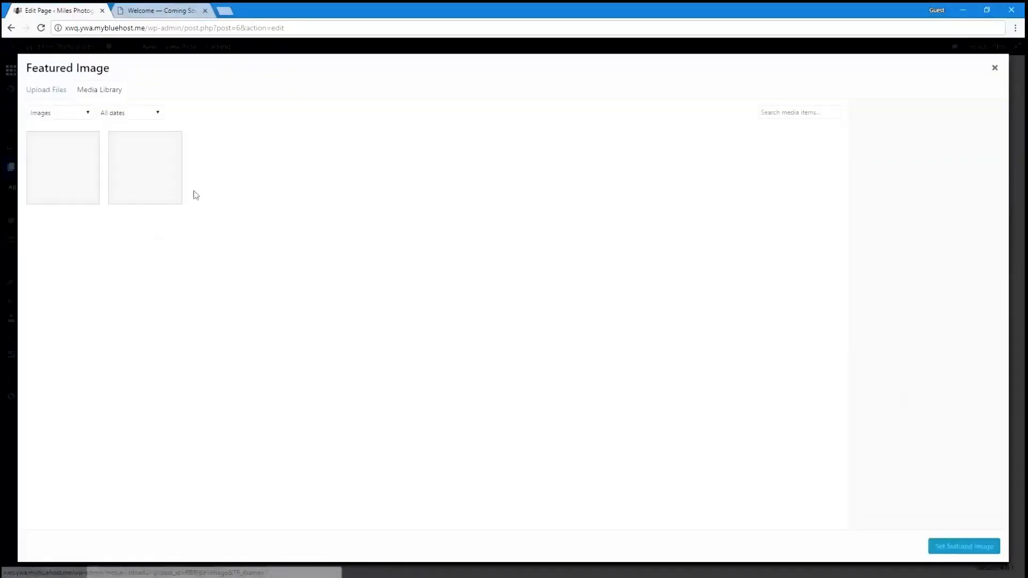
pyautogui.click(47, 93)
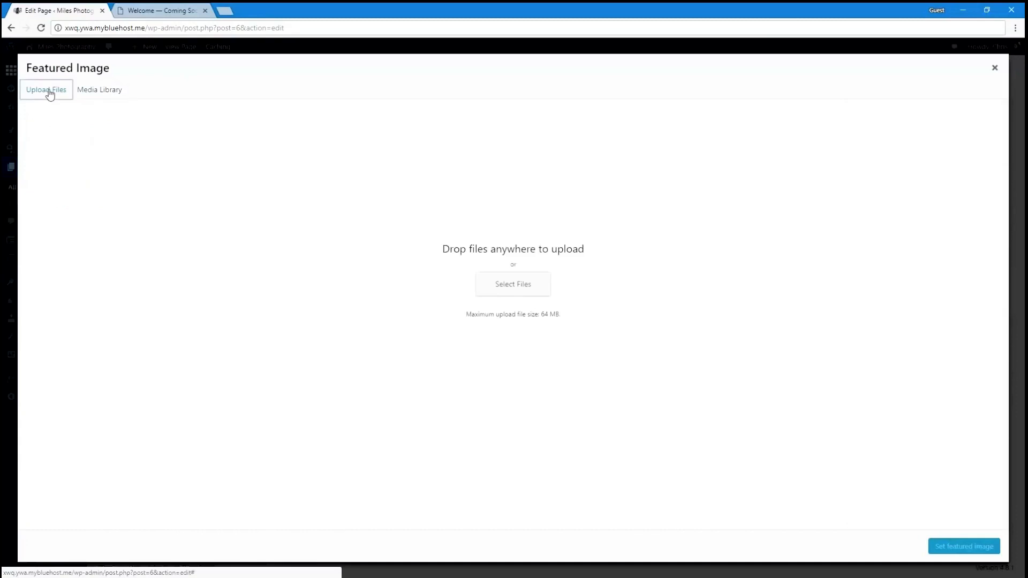
pyautogui.click(507, 292)
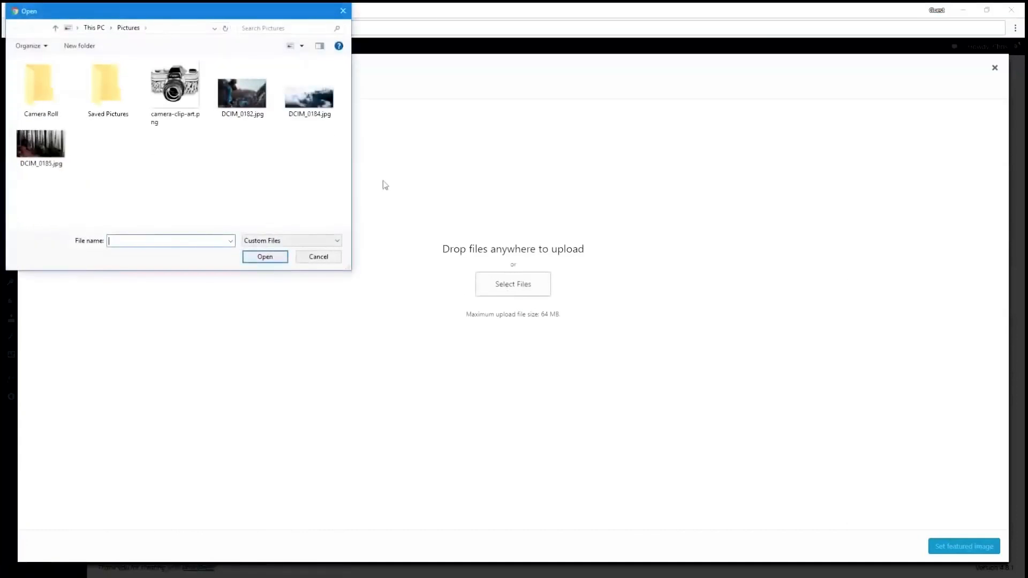
pyautogui.doubleClick(306, 106)
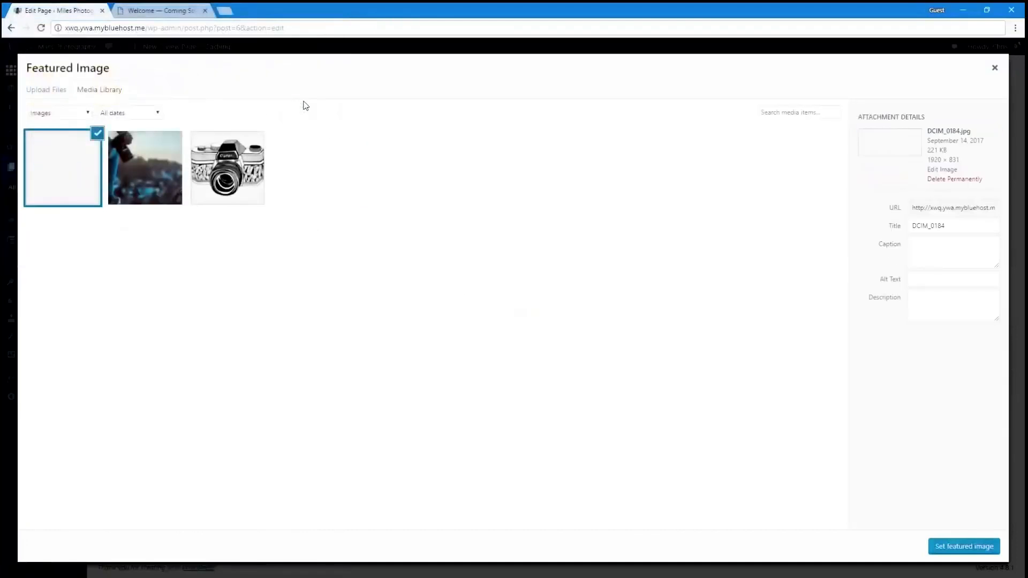
pyautogui.click(945, 544)
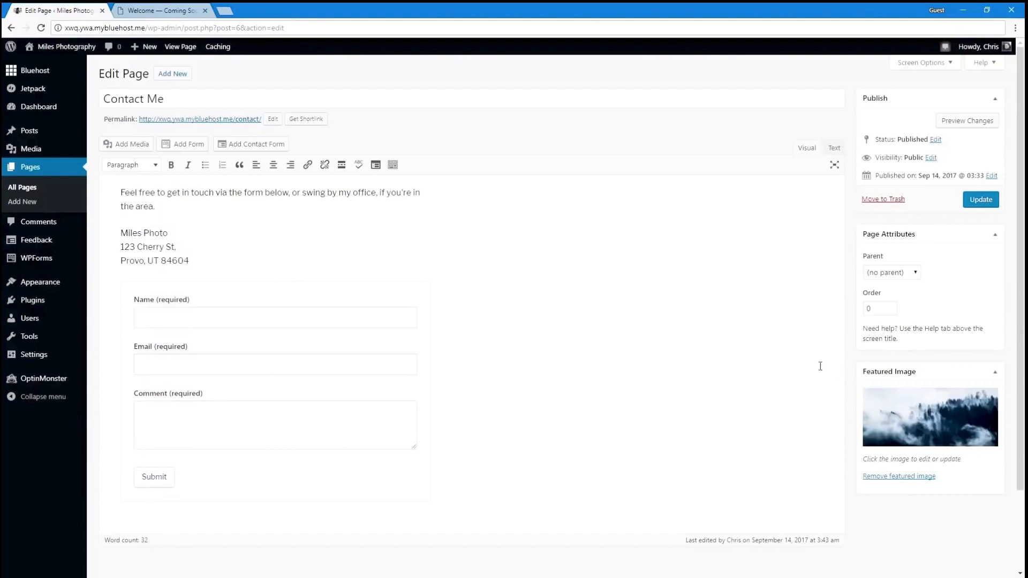
pyautogui.click(981, 200)
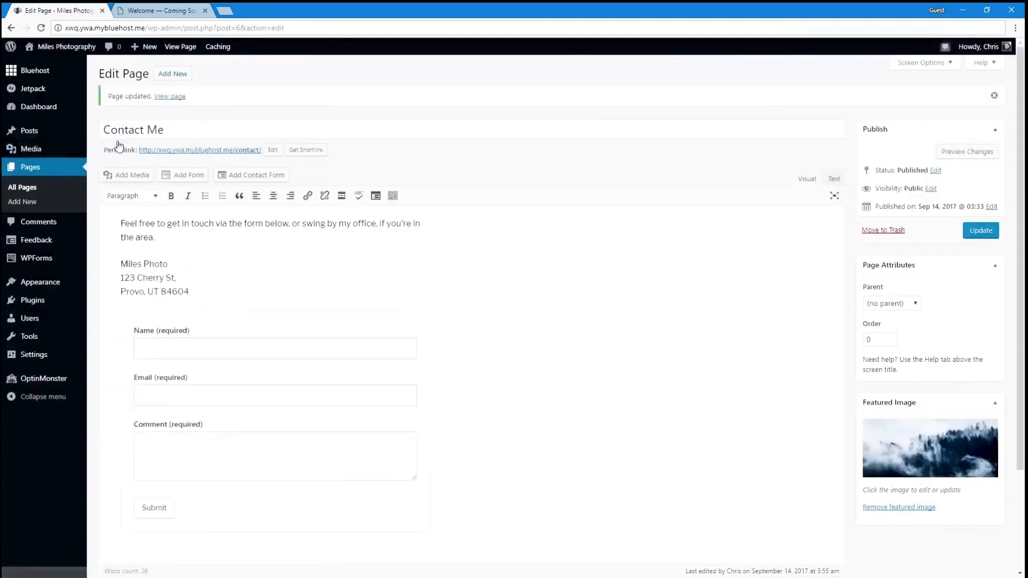
# Visit the live site and examine how the featured image and sections appear along the whole front page
pyautogui.moveTo(59, 47)
pyautogui.click(32, 60)
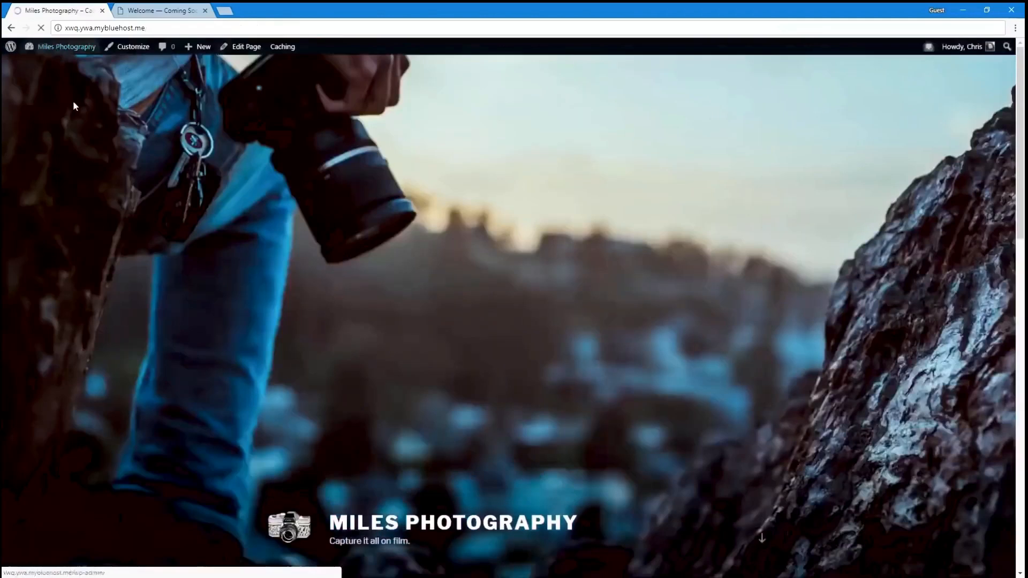
pyautogui.scroll(-13, 148, 332)
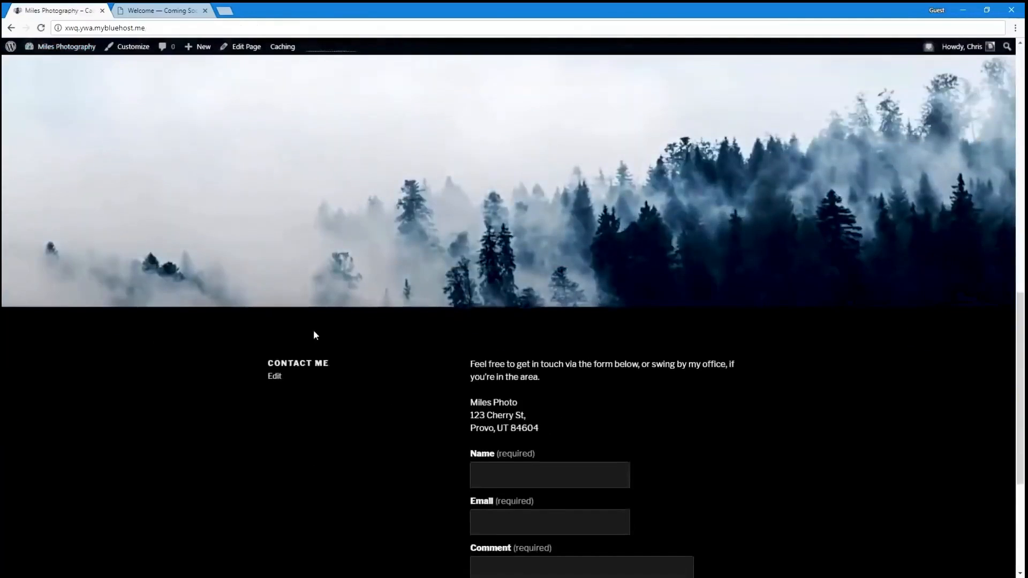
pyautogui.scroll(-3, 434, 406)
pyautogui.scroll(15, 434, 405)
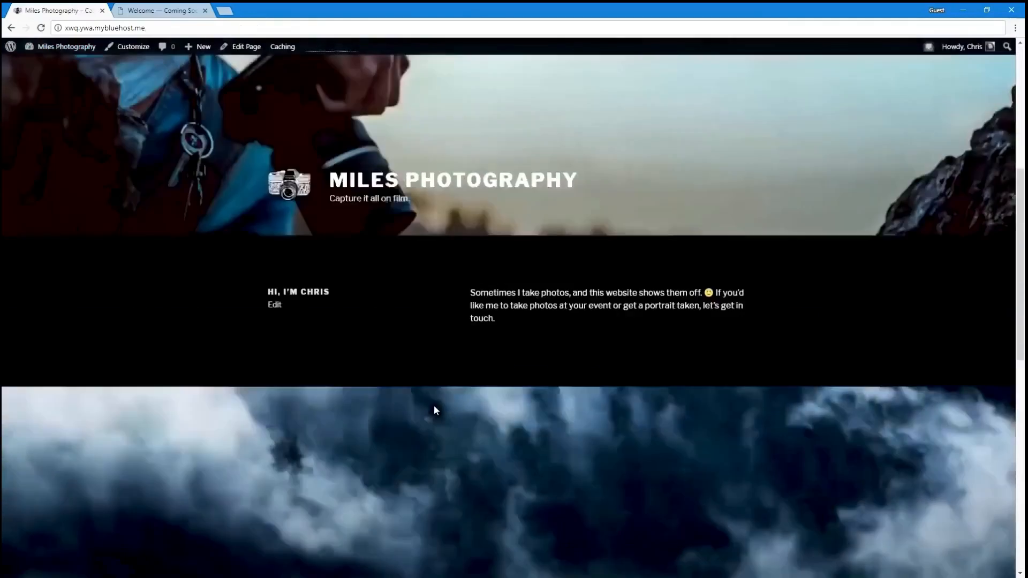
pyautogui.scroll(-15, 434, 410)
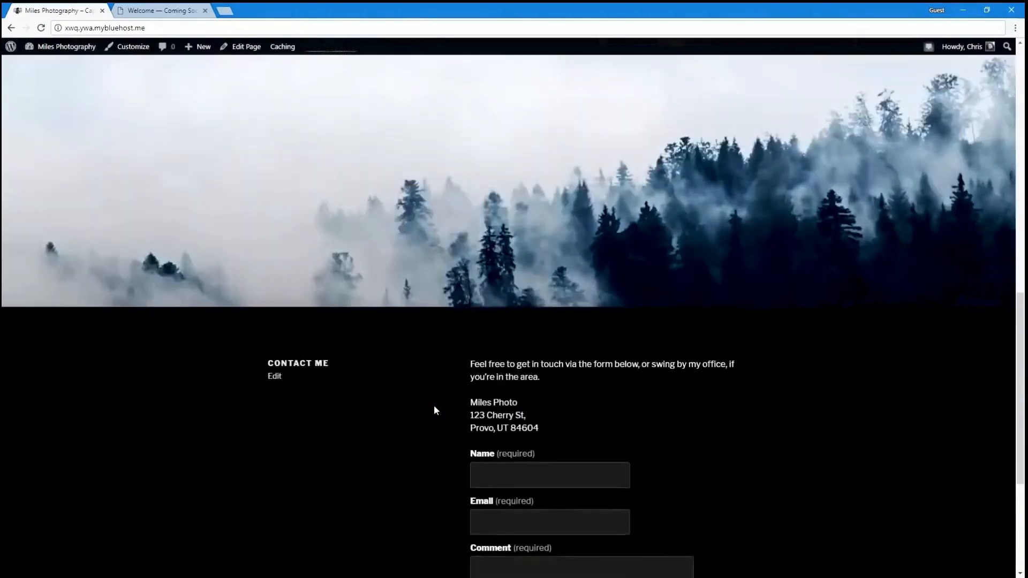
pyautogui.scroll(15, 433, 408)
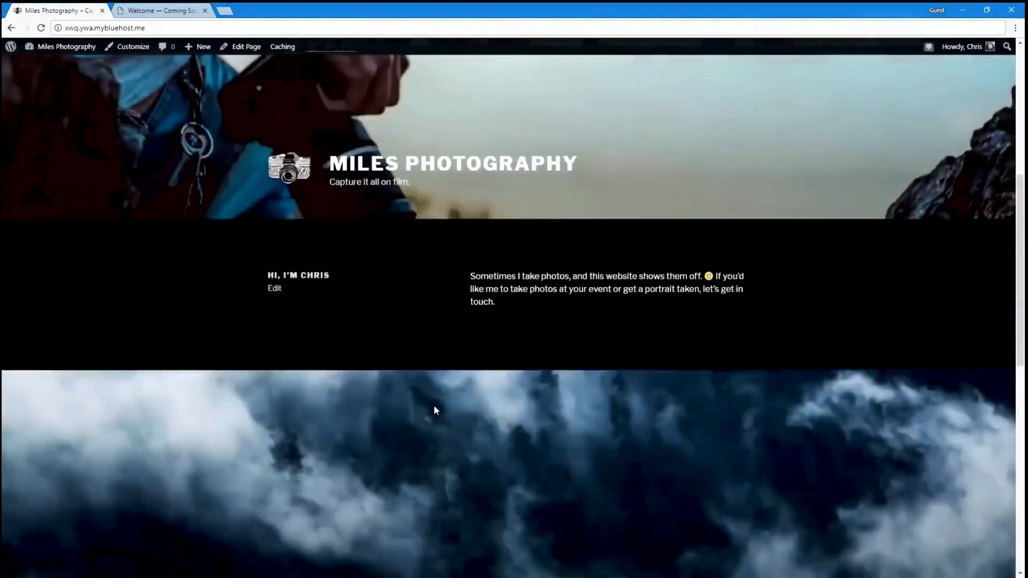
pyautogui.scroll(-15, 434, 410)
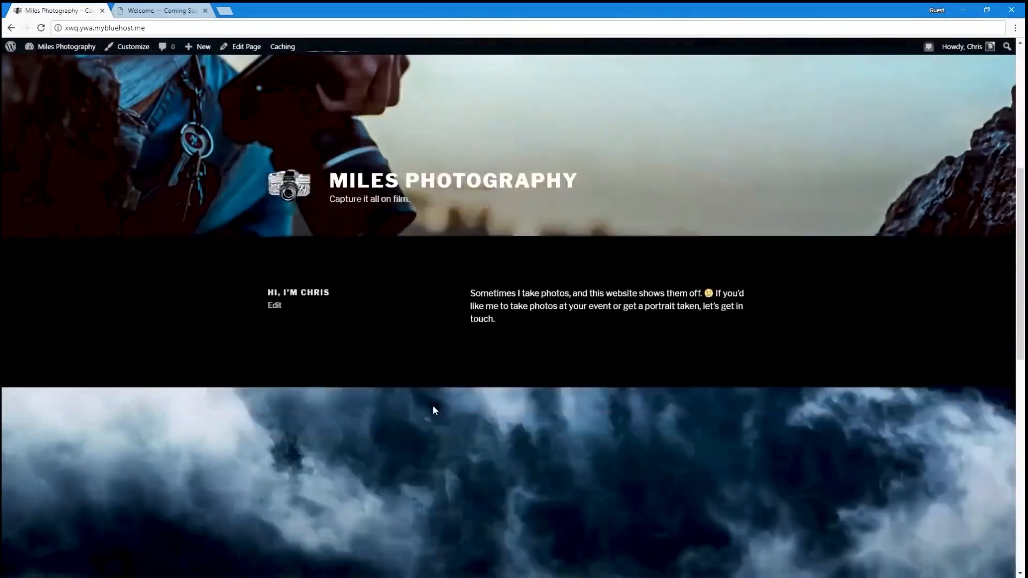
pyautogui.scroll(-5, 434, 410)
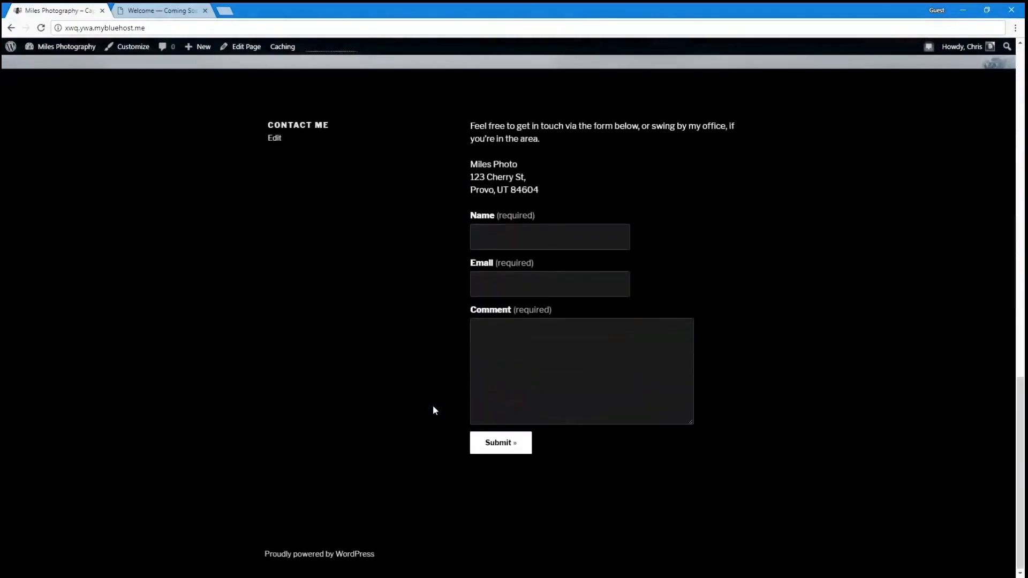
pyautogui.scroll(6, 434, 410)
pyautogui.scroll(1, 433, 410)
pyautogui.scroll(-7, 434, 410)
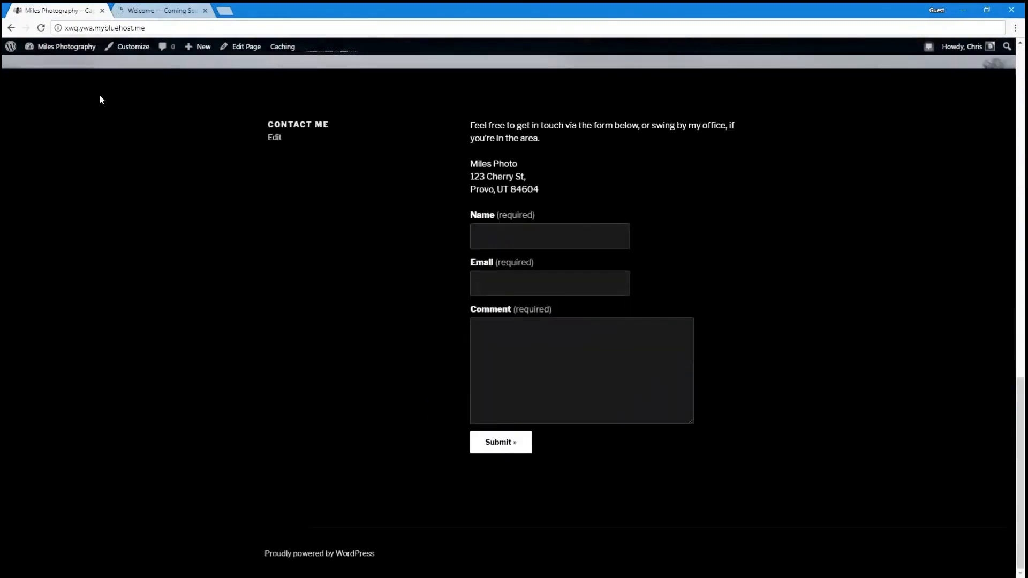
# Create a new menu named "Main Menu" in the site Customizer
pyautogui.click(129, 47)
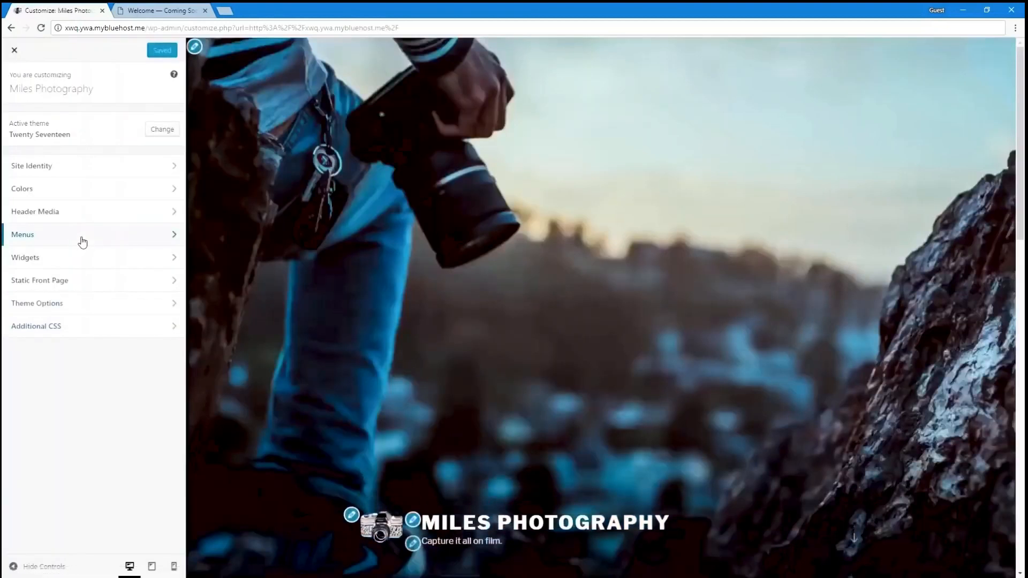
pyautogui.click(83, 240)
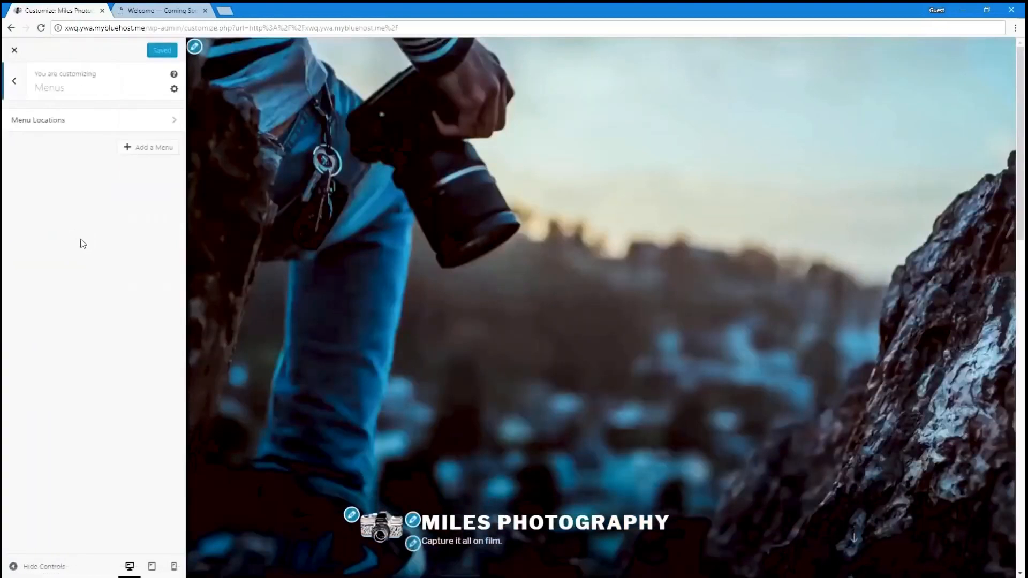
pyautogui.click(133, 154)
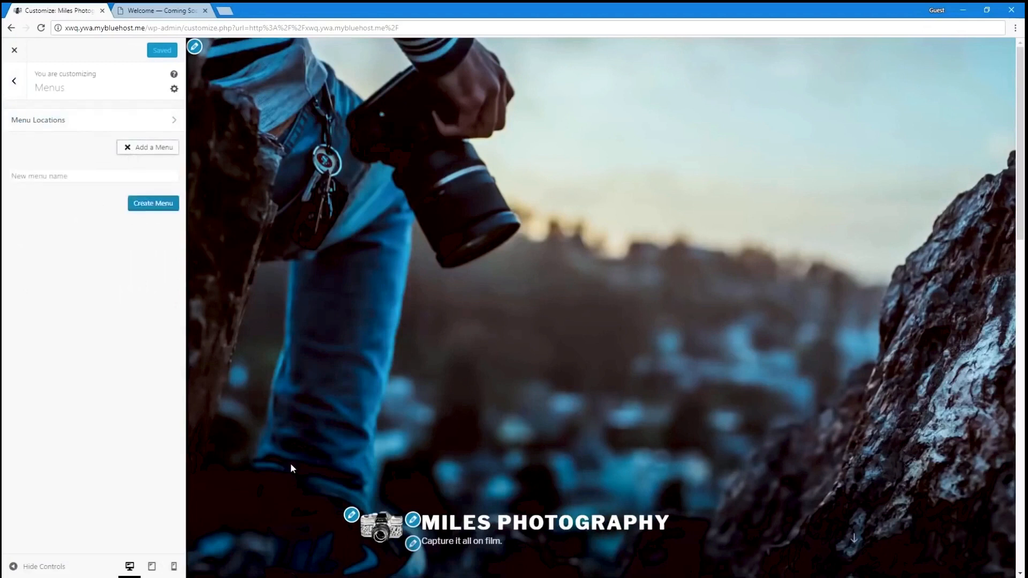
pyautogui.scroll(-7, 291, 464)
pyautogui.scroll(2, 291, 463)
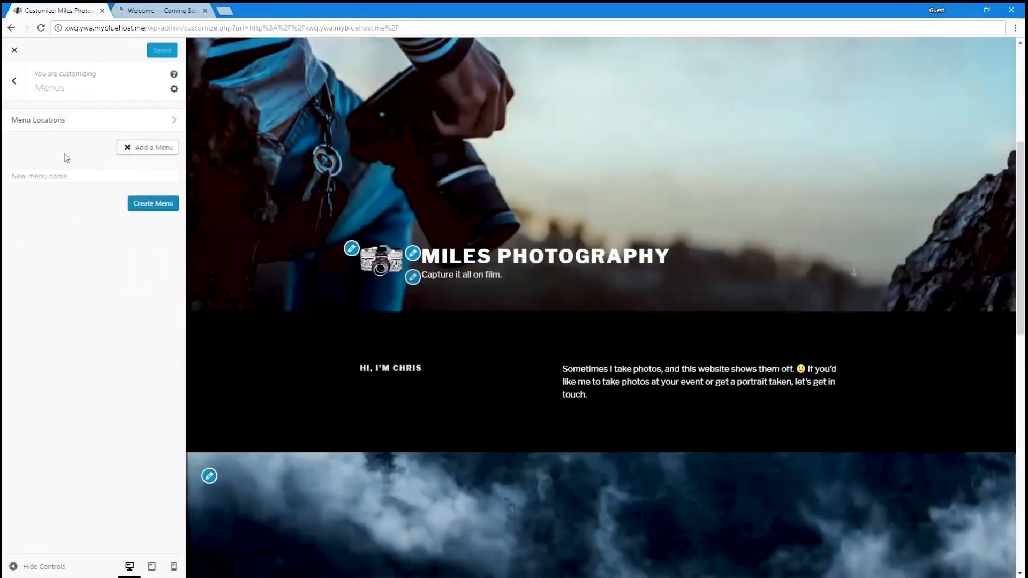
pyautogui.click(68, 178)
pyautogui.write('Main Menu')
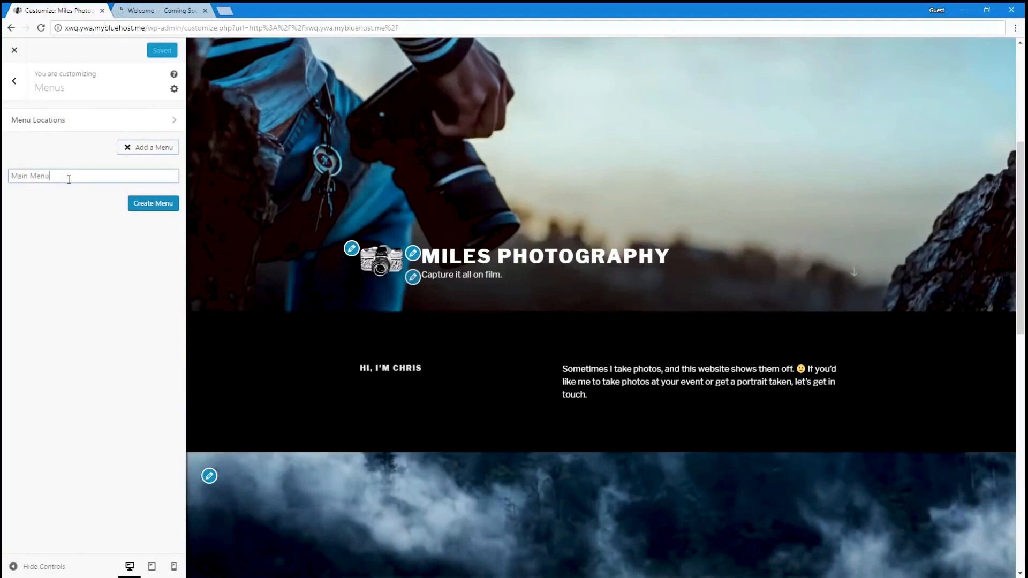
pyautogui.click(145, 204)
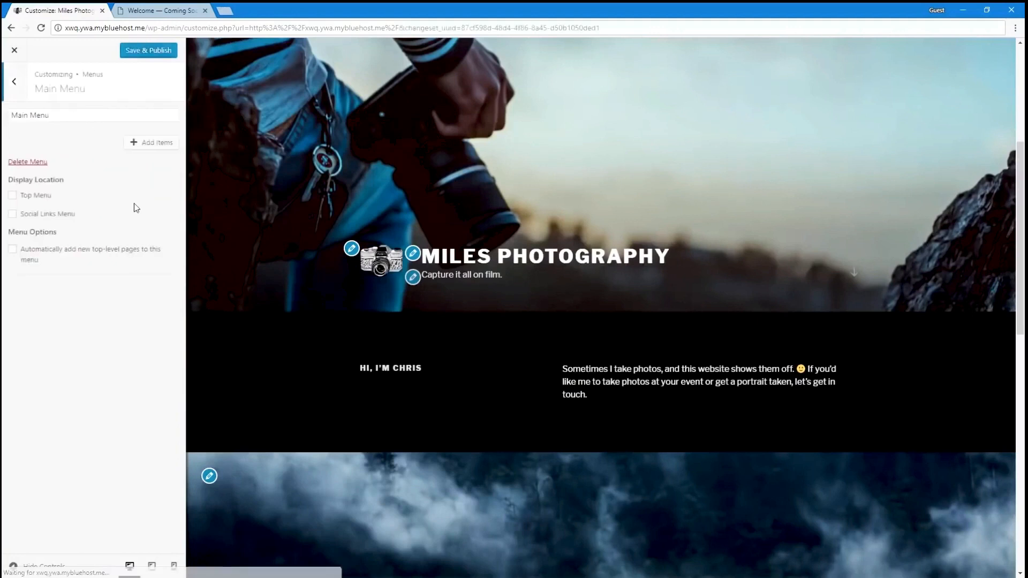
# Assign the Main Menu to the Top Menu location and look through the post, custom link and page items available for it
pyautogui.click(44, 197)
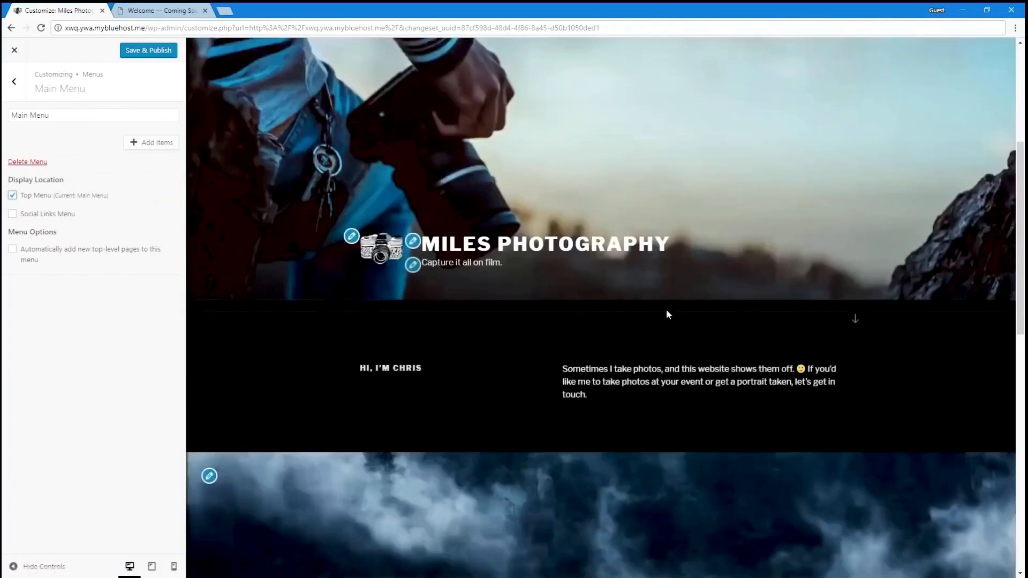
pyautogui.click(142, 148)
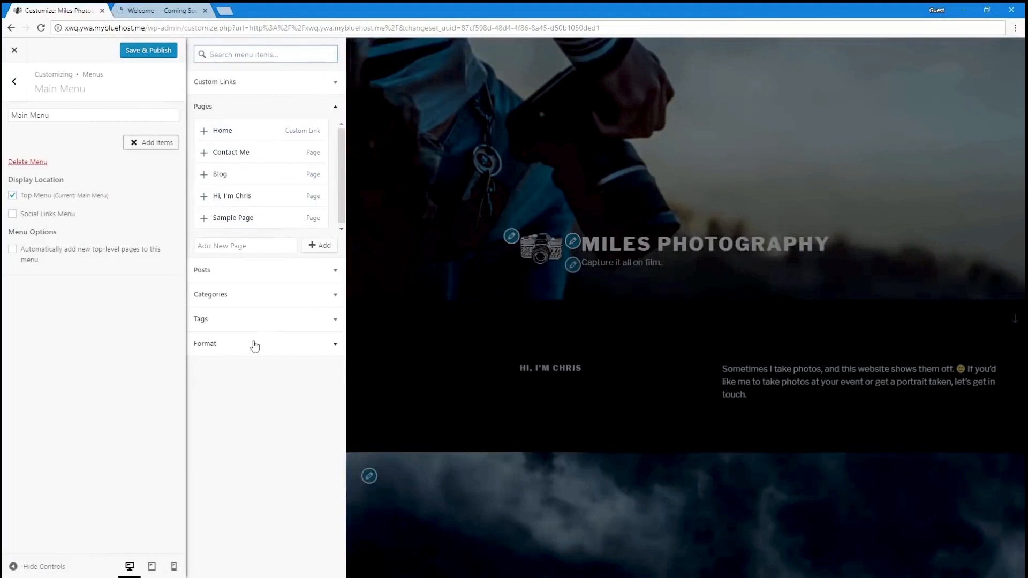
pyautogui.click(259, 272)
pyautogui.click(239, 106)
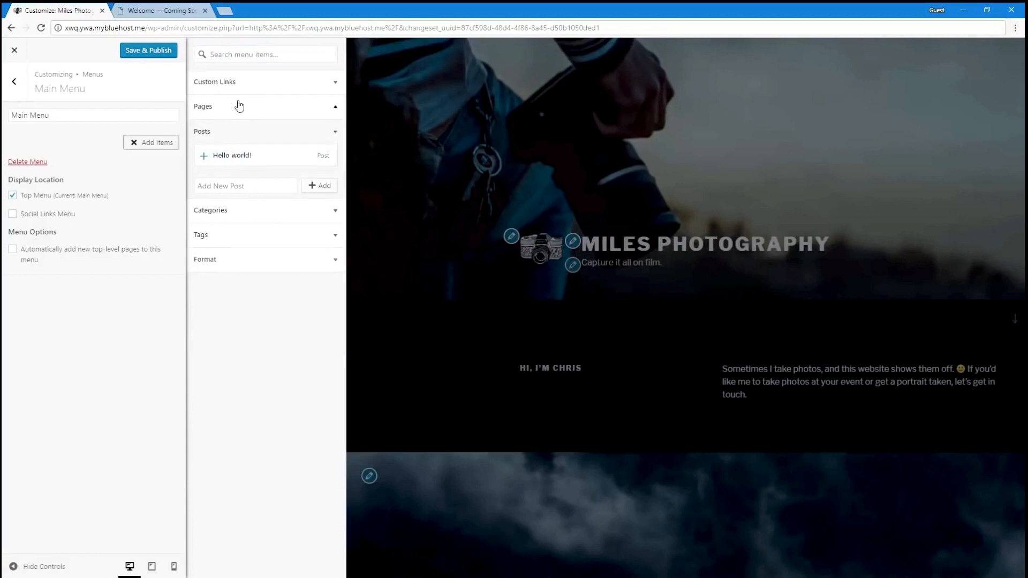
pyautogui.click(249, 85)
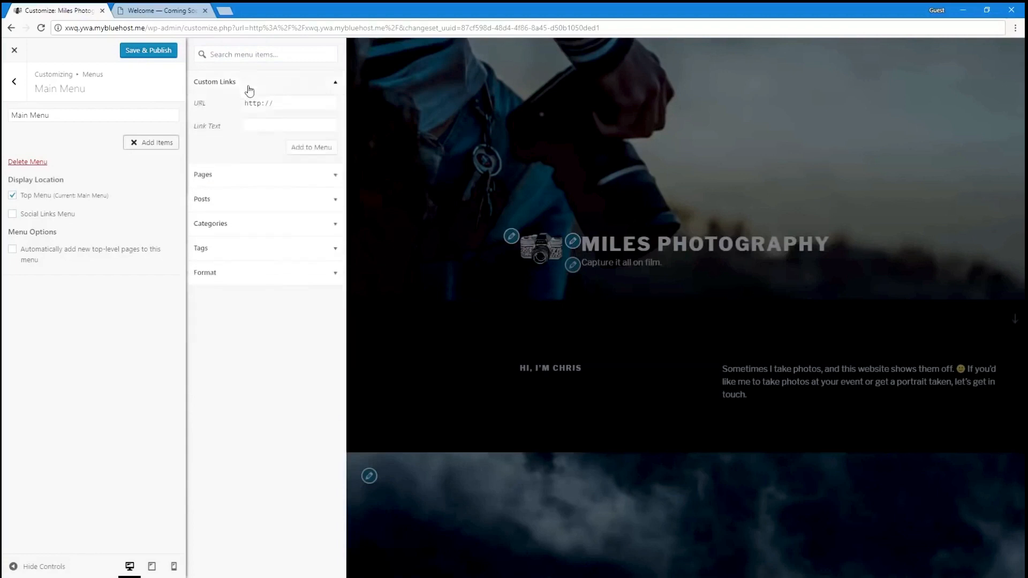
pyautogui.click(229, 177)
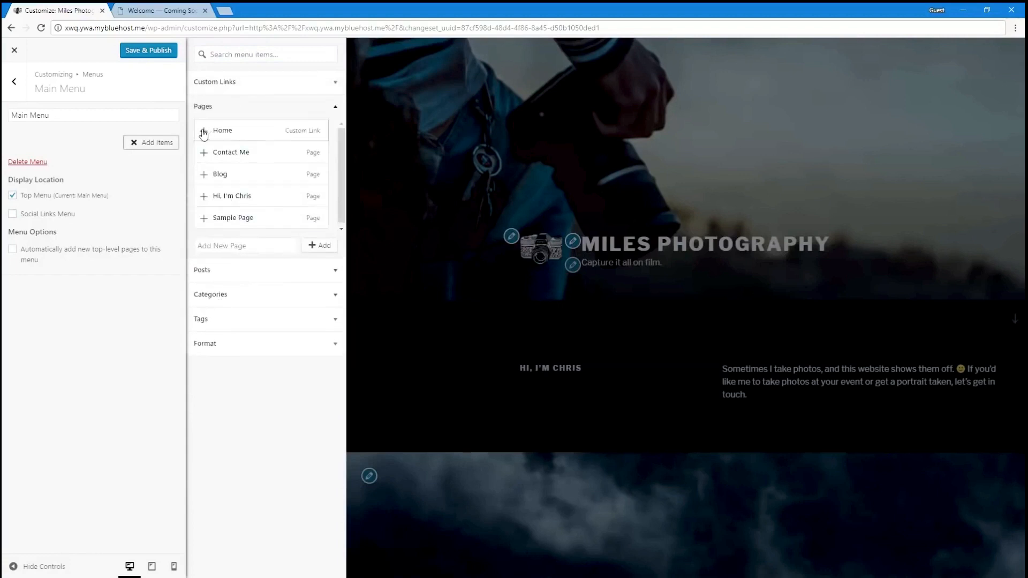
# Add the Home and Blog items to the Main Menu and publish the changes
pyautogui.click(203, 131)
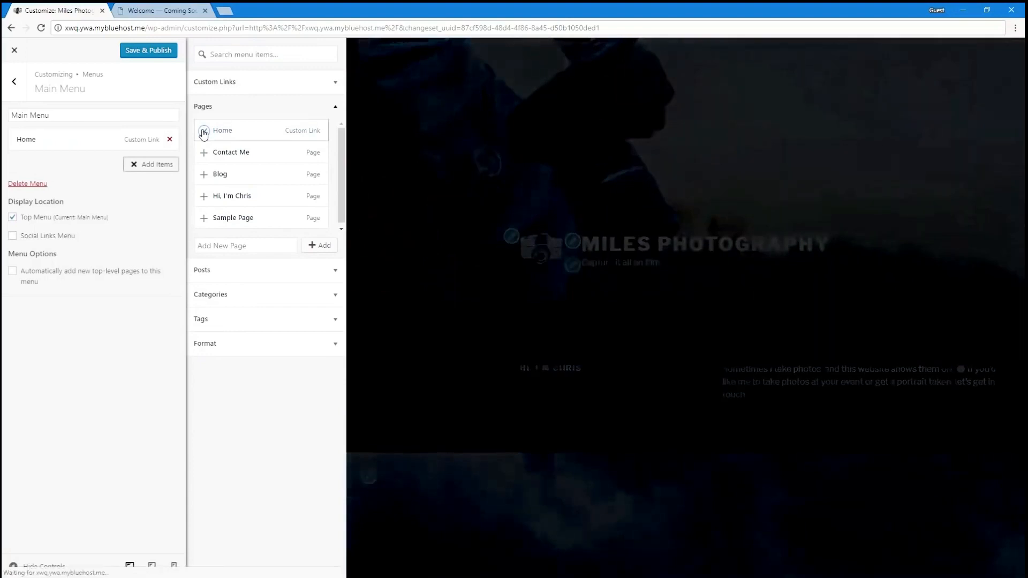
pyautogui.click(204, 174)
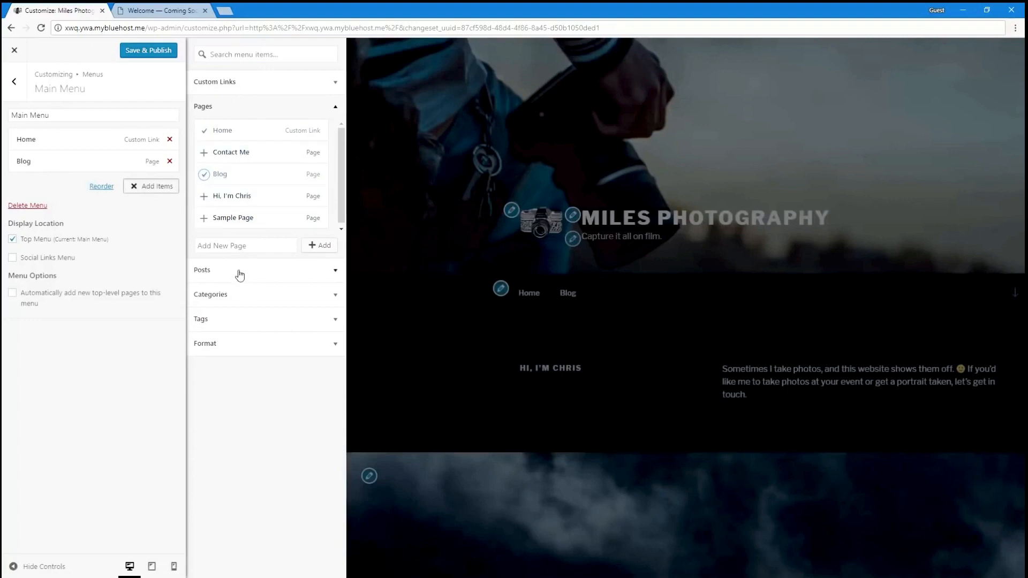
pyautogui.click(155, 52)
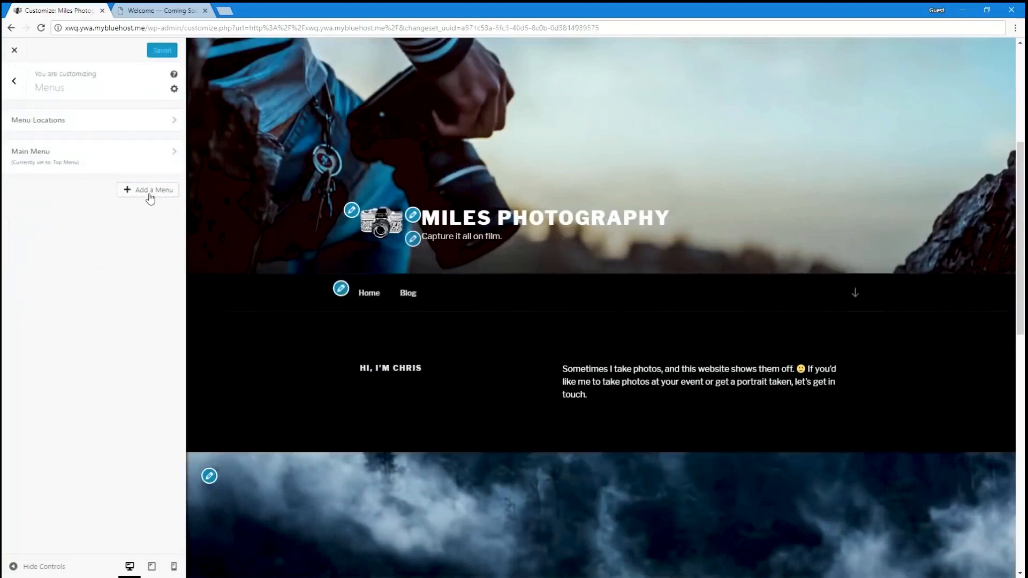
# Create a second menu named "Social Media" and assign it to the Social Links Menu location
pyautogui.click(150, 192)
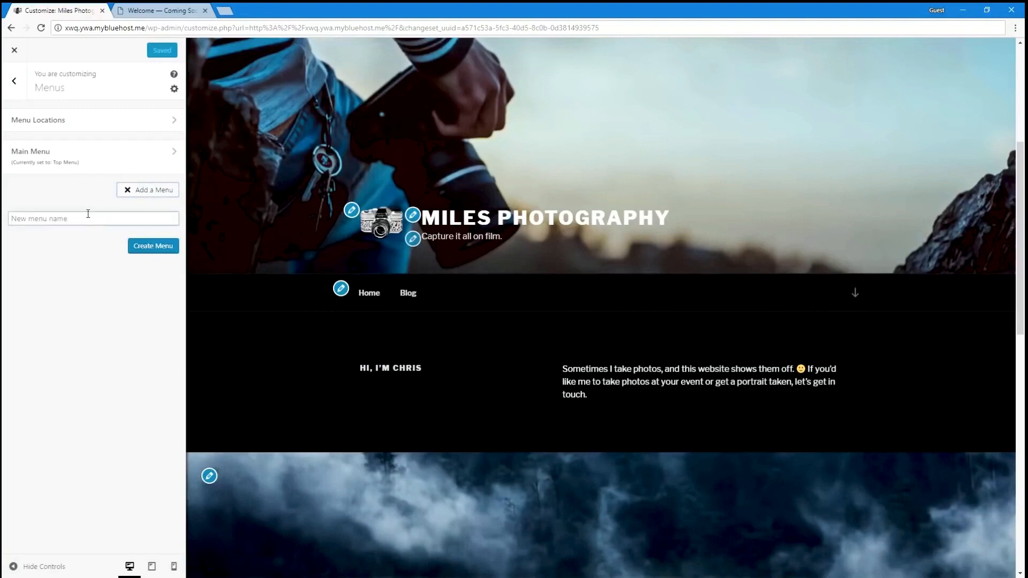
pyautogui.write('Social Media')
pyautogui.click(156, 247)
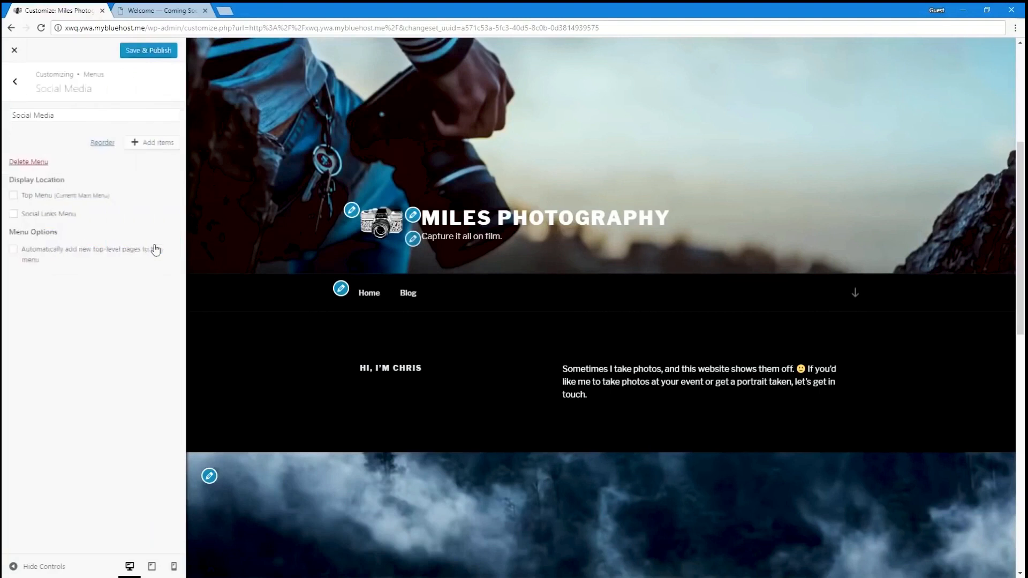
pyautogui.click(47, 215)
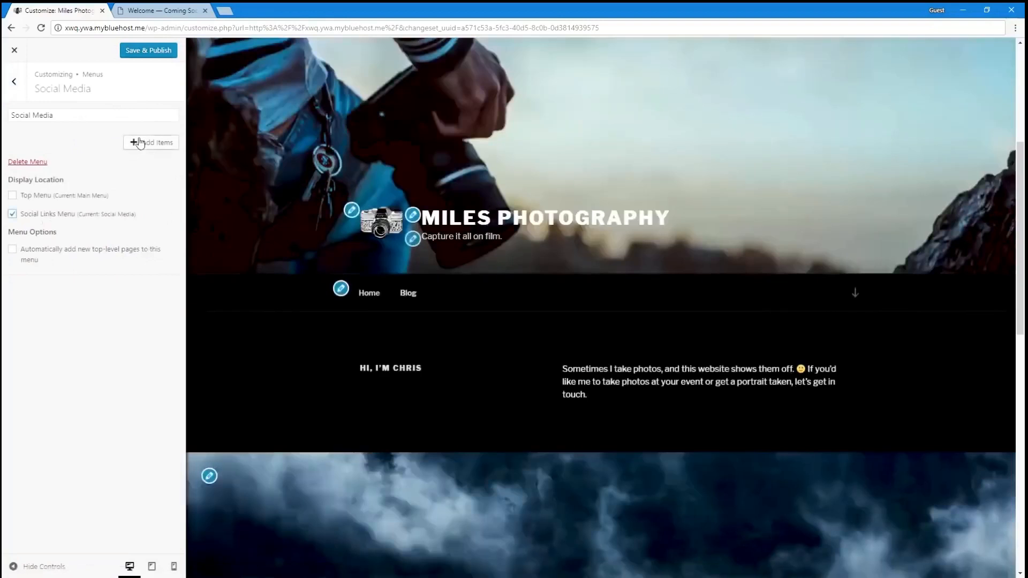
# Add a custom link to the Social Media menu with the Twitter profile URL and the link text "Twitter"
pyautogui.click(139, 143)
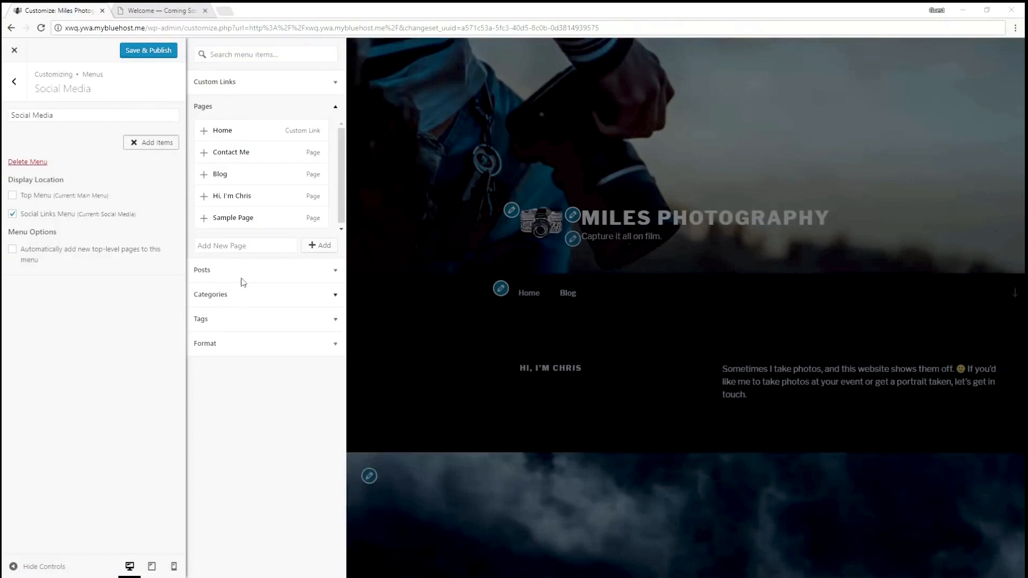
pyautogui.click(255, 84)
pyautogui.click(287, 104)
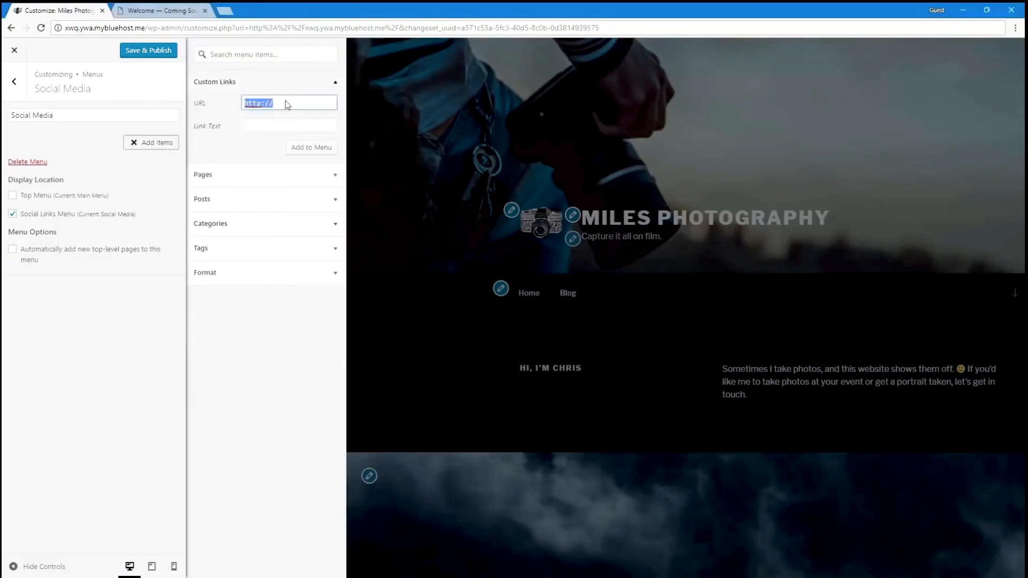
pyautogui.hotkey('ctrl', 'v')
pyautogui.click(285, 125)
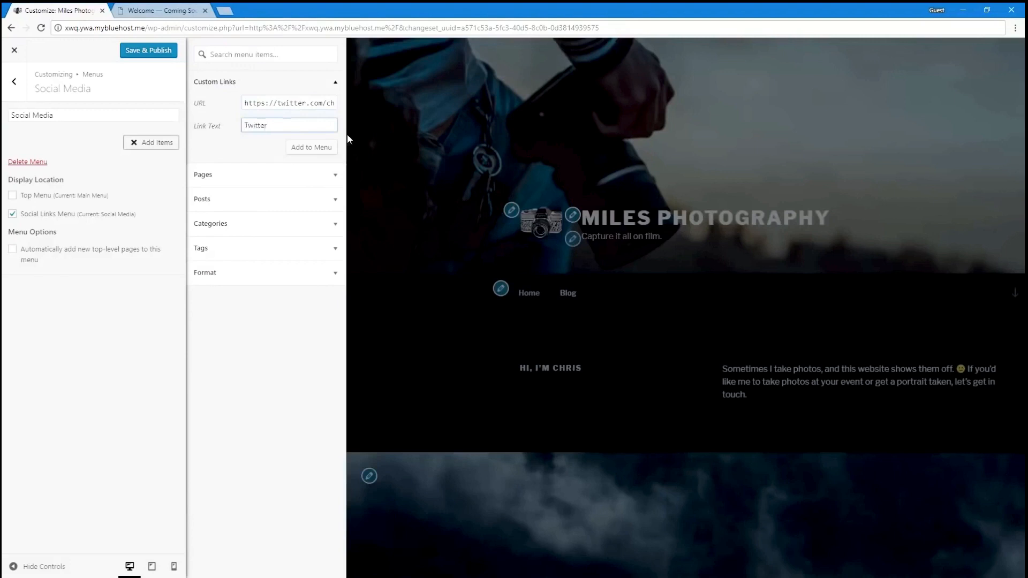
pyautogui.click(320, 147)
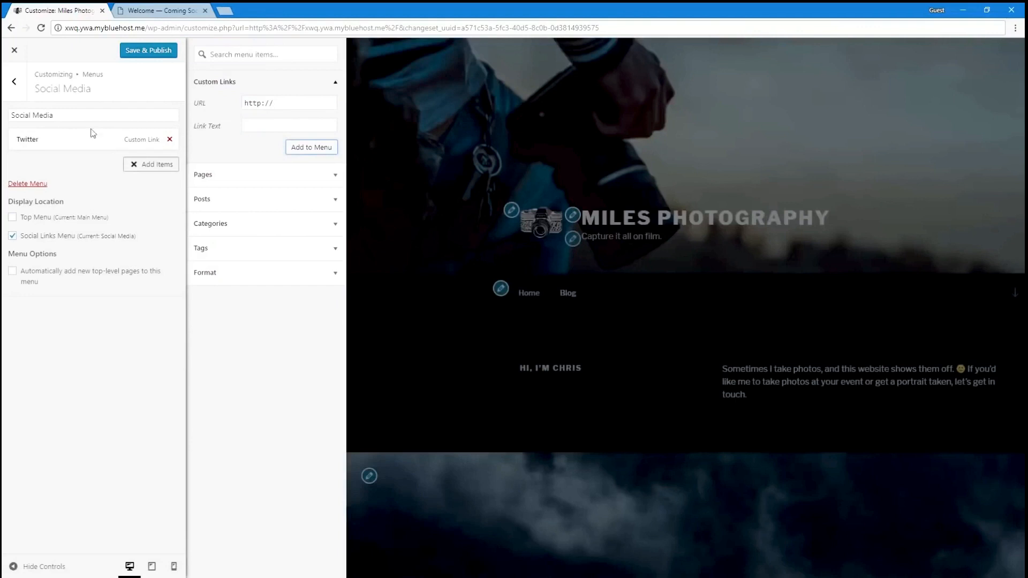
# Add a custom link with the LinkedIn profile URL and the link text "LinkedIn" to the Social Media menu, and publish it
pyautogui.click(286, 104)
pyautogui.hotkey('ctrl', 'a')
pyautogui.hotkey('ctrl', 'v')
pyautogui.click(274, 121)
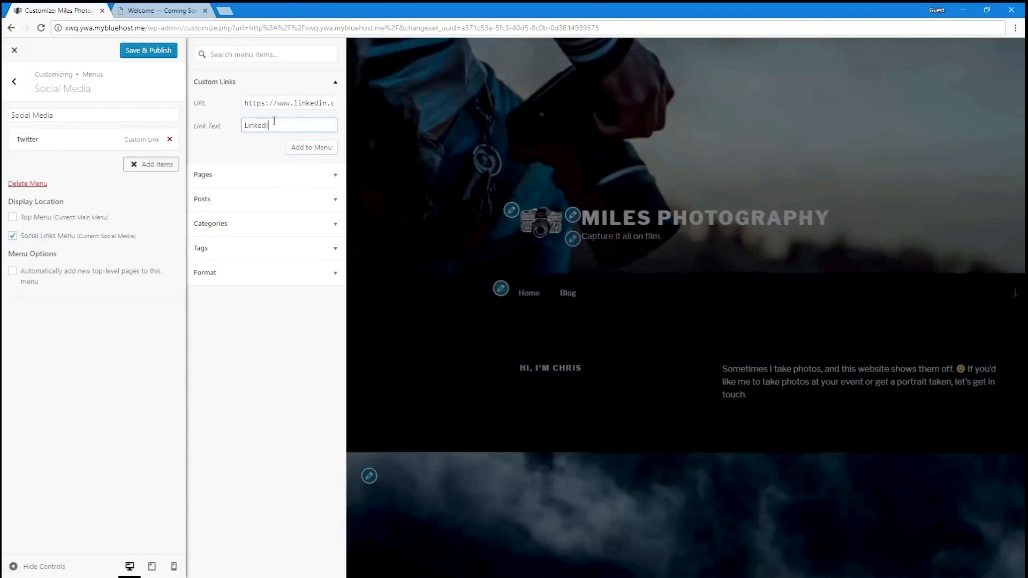
pyautogui.click(308, 148)
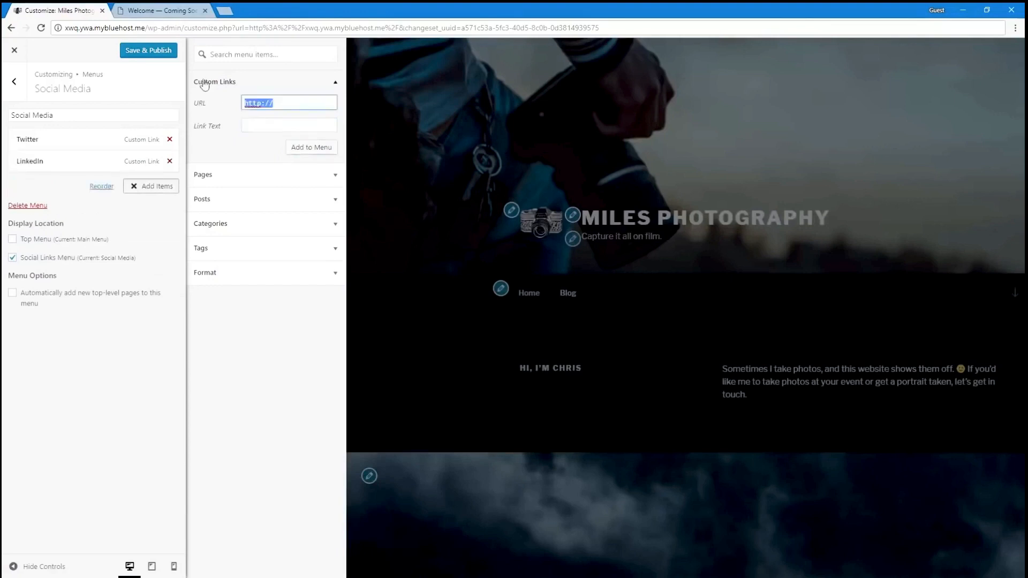
pyautogui.click(157, 56)
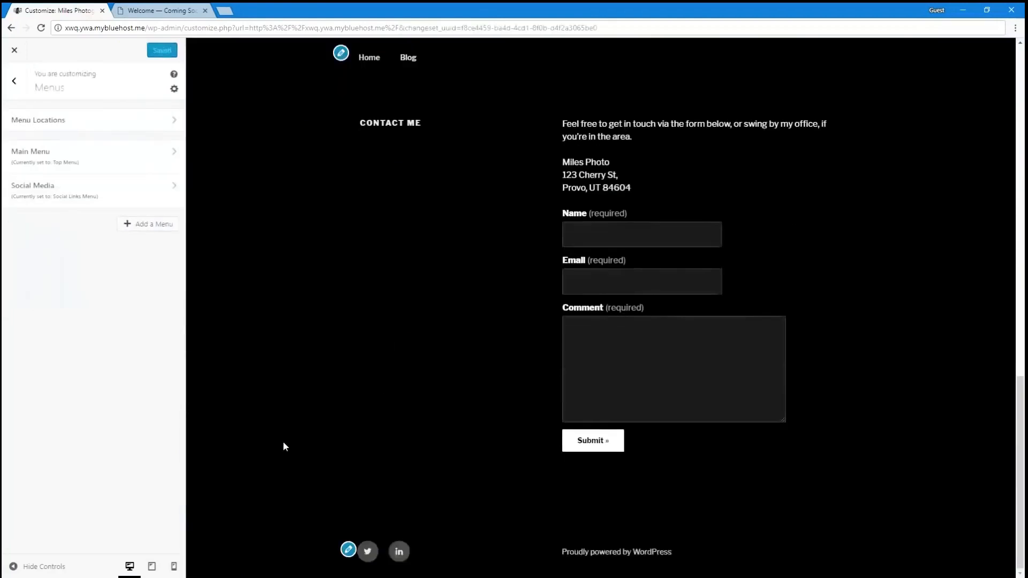
# Reopen the Social Media menu from the footer's social links, add a custom "Facebook" link with the Facebook URL, and publish
pyautogui.click(348, 551)
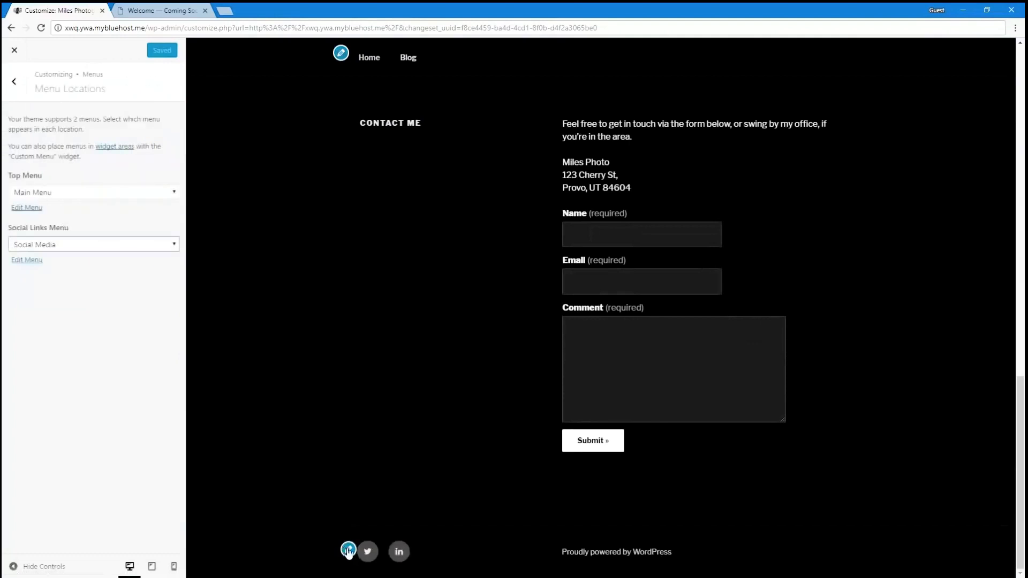
pyautogui.click(27, 260)
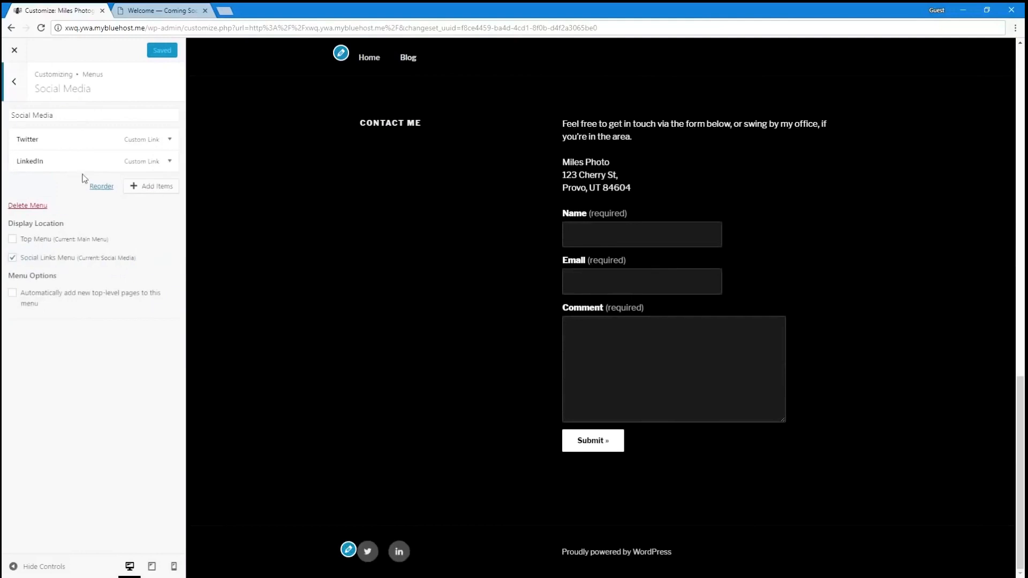
pyautogui.click(147, 186)
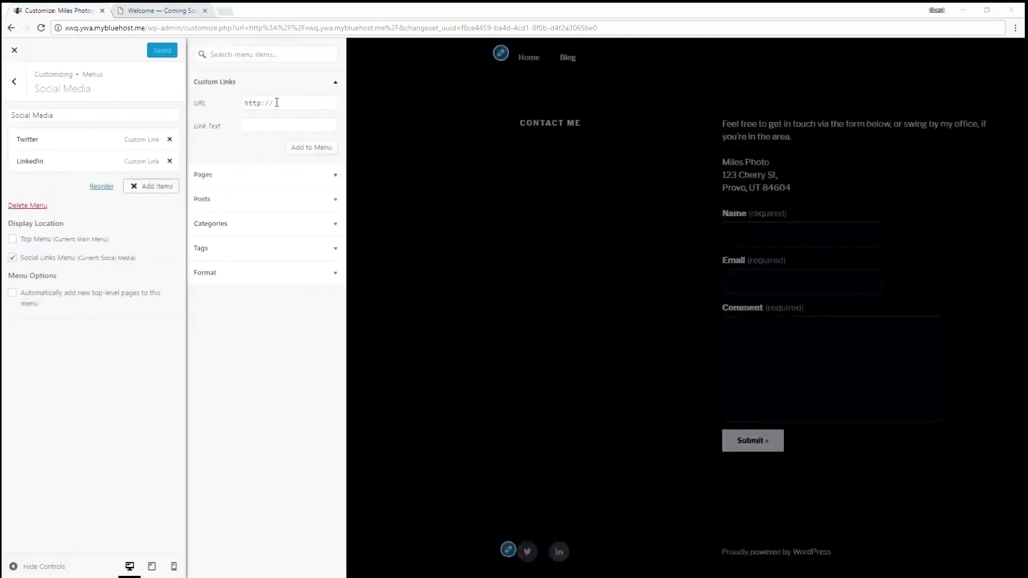
pyautogui.tripleClick(277, 103)
pyautogui.hotkey('ctrl', 'v')
pyautogui.click(264, 123)
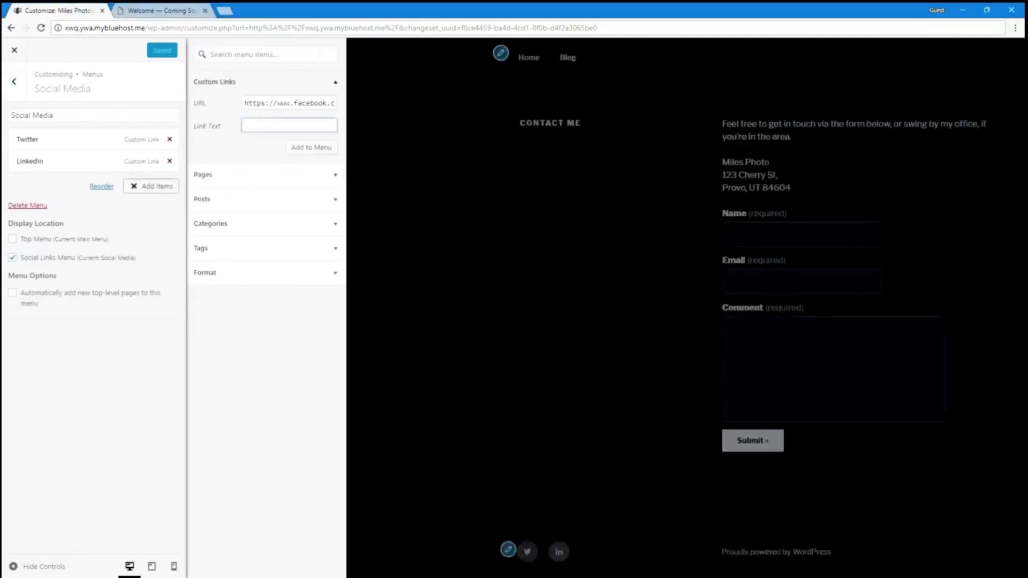
pyautogui.write('Facebook')
pyautogui.click(300, 148)
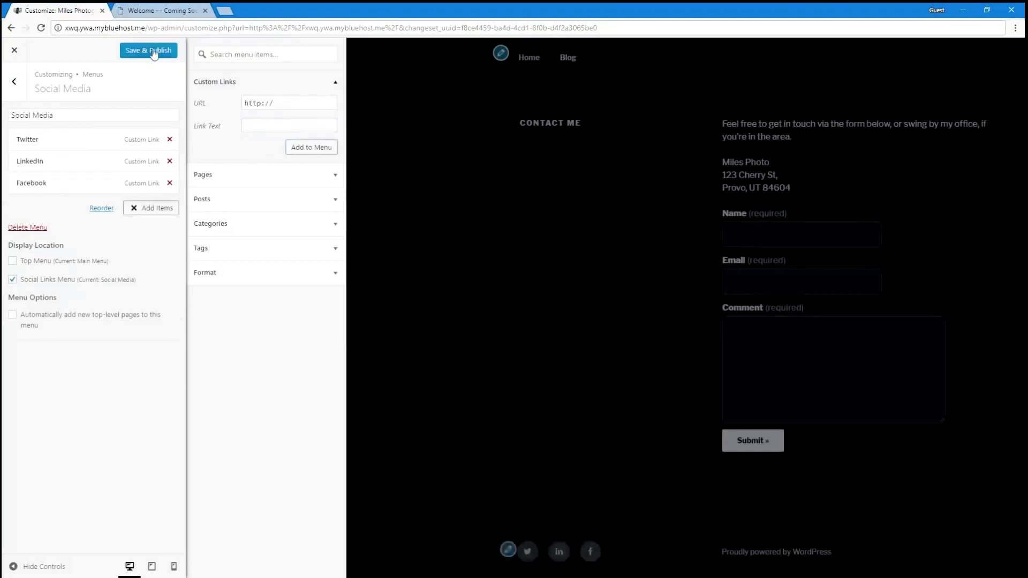
pyautogui.click(153, 52)
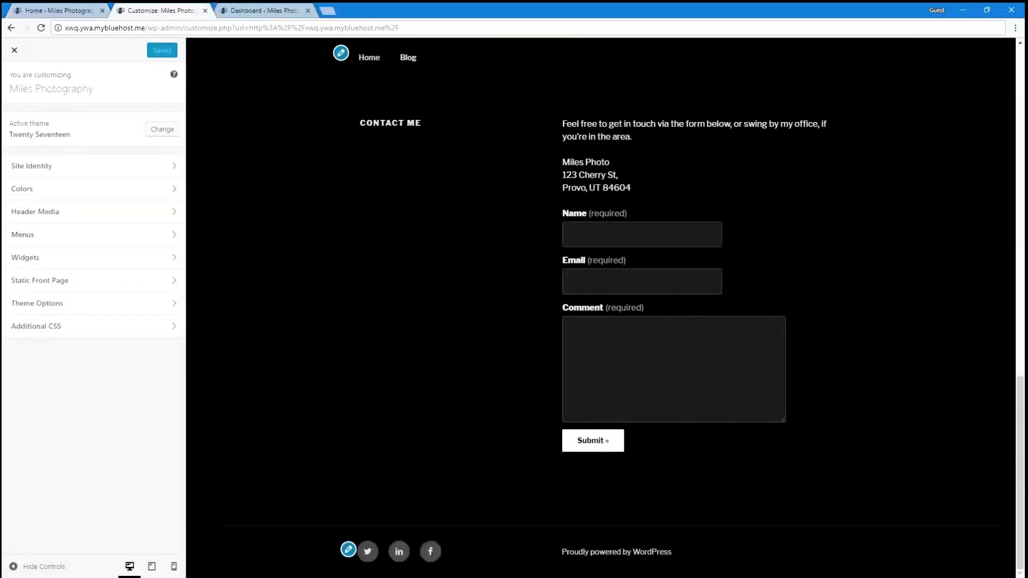
# Preview the front page at tablet size and check its layout from the header down to the contact section
pyautogui.scroll(15, 435, 265)
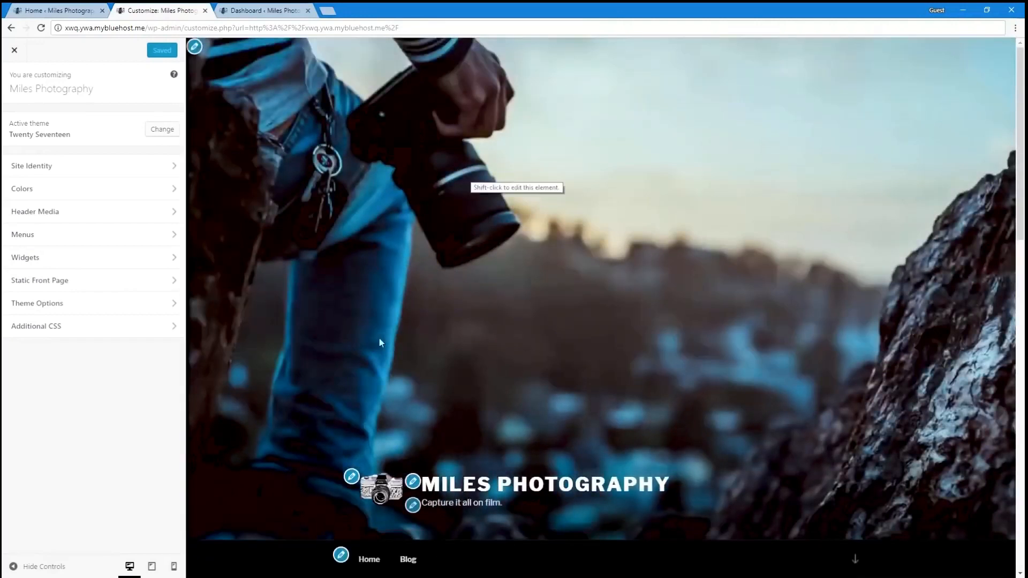
pyautogui.click(153, 568)
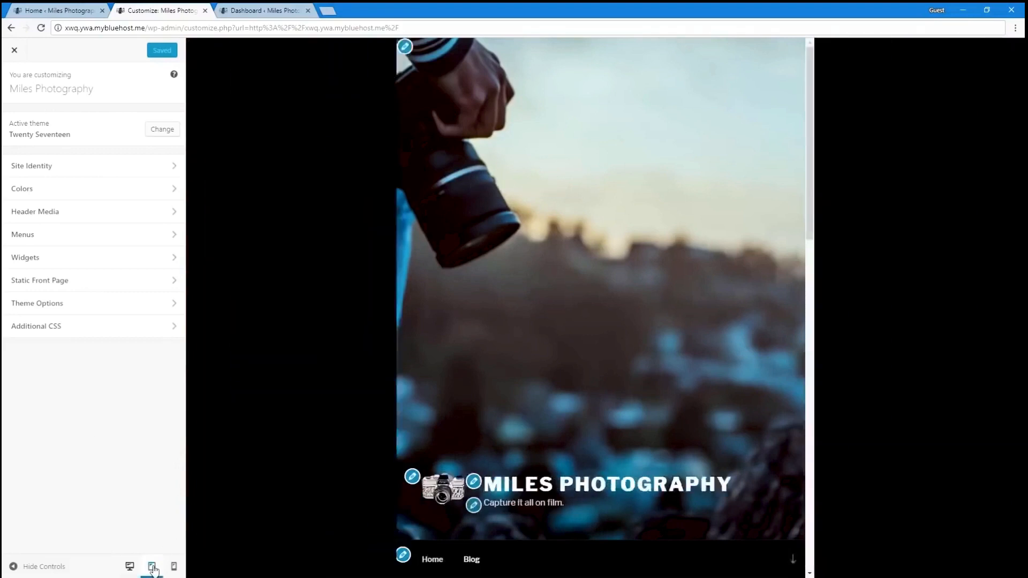
pyautogui.scroll(-15, 447, 466)
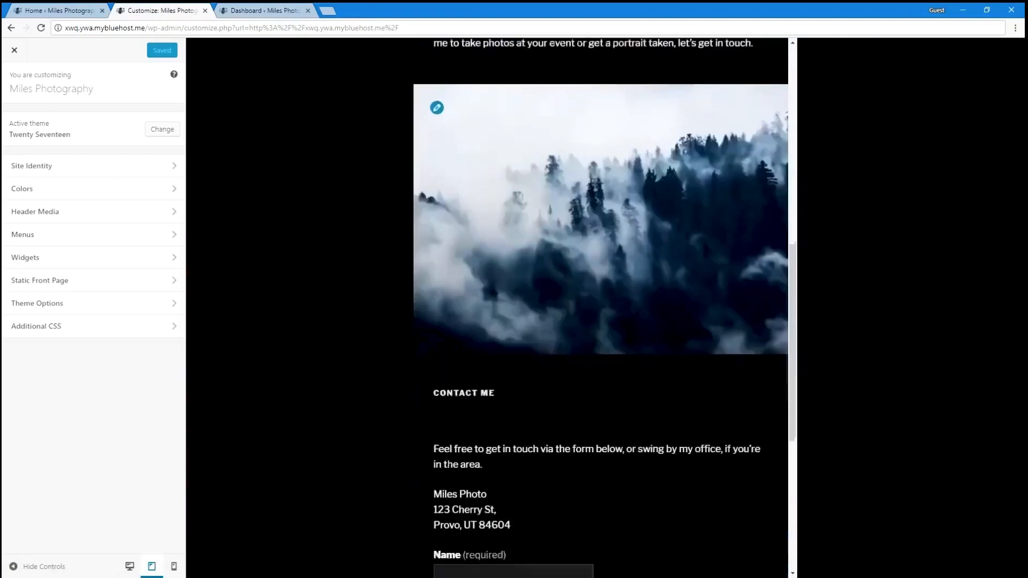
# Preview the front page at mobile size, checking the collapsible menu, contact form and footer social links
pyautogui.click(173, 566)
pyautogui.scroll(10, 654, 352)
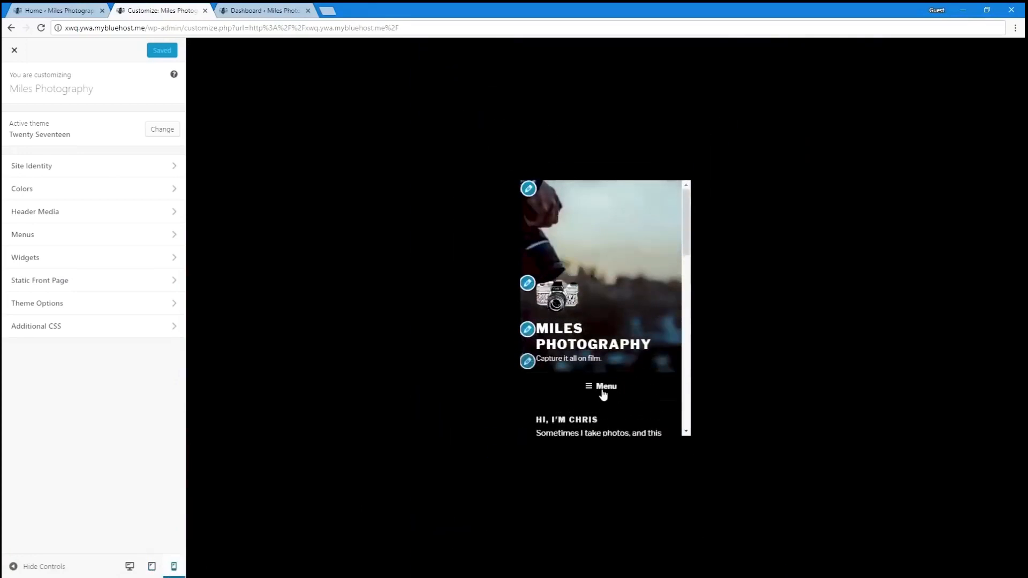
pyautogui.click(604, 394)
pyautogui.scroll(-3, 604, 392)
pyautogui.scroll(1, 603, 382)
pyautogui.click(594, 285)
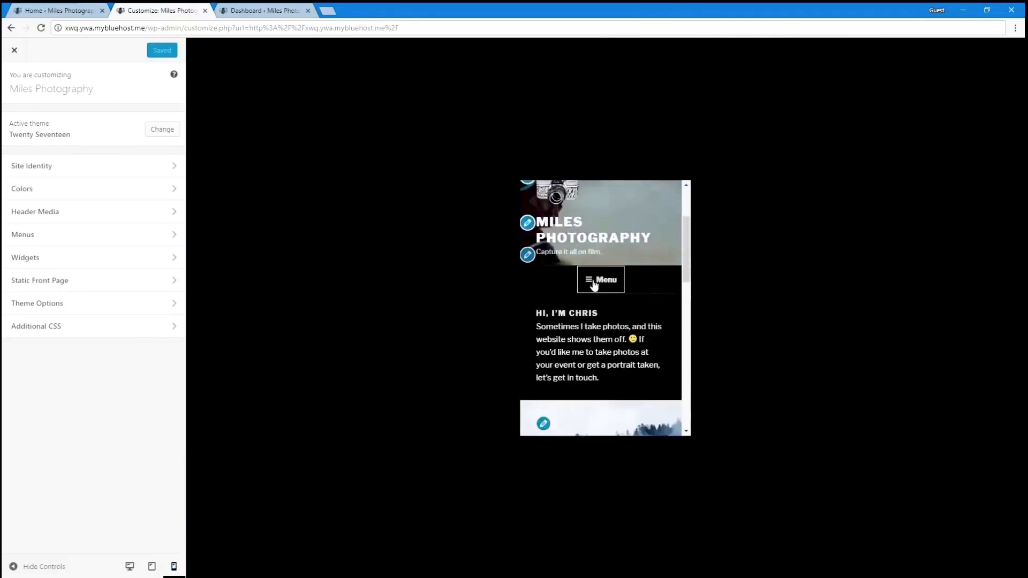
pyautogui.click(594, 285)
pyautogui.click(594, 284)
pyautogui.scroll(-5, 604, 379)
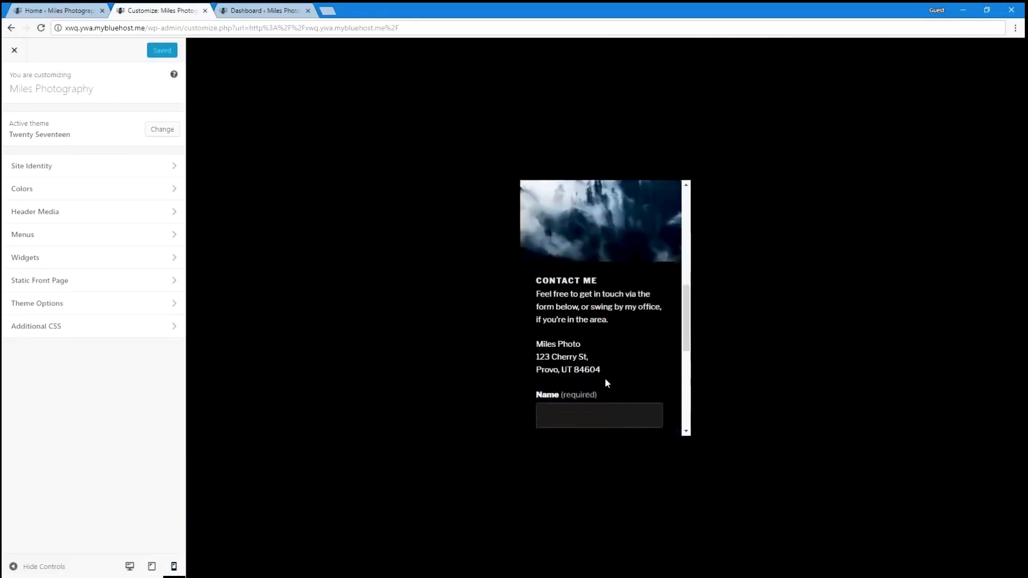
pyautogui.scroll(2, 606, 380)
pyautogui.scroll(-6, 601, 395)
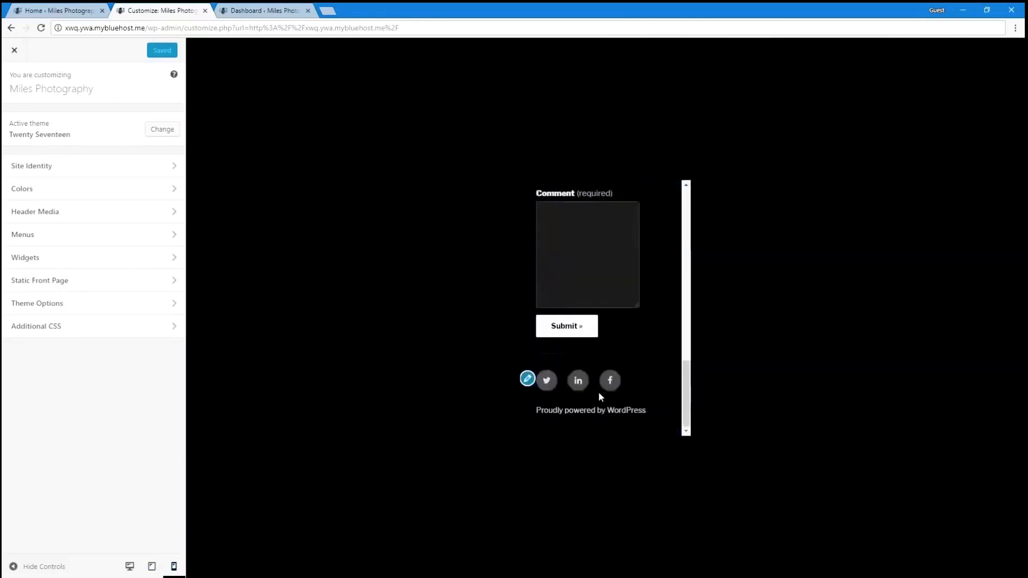
pyautogui.scroll(10, 599, 391)
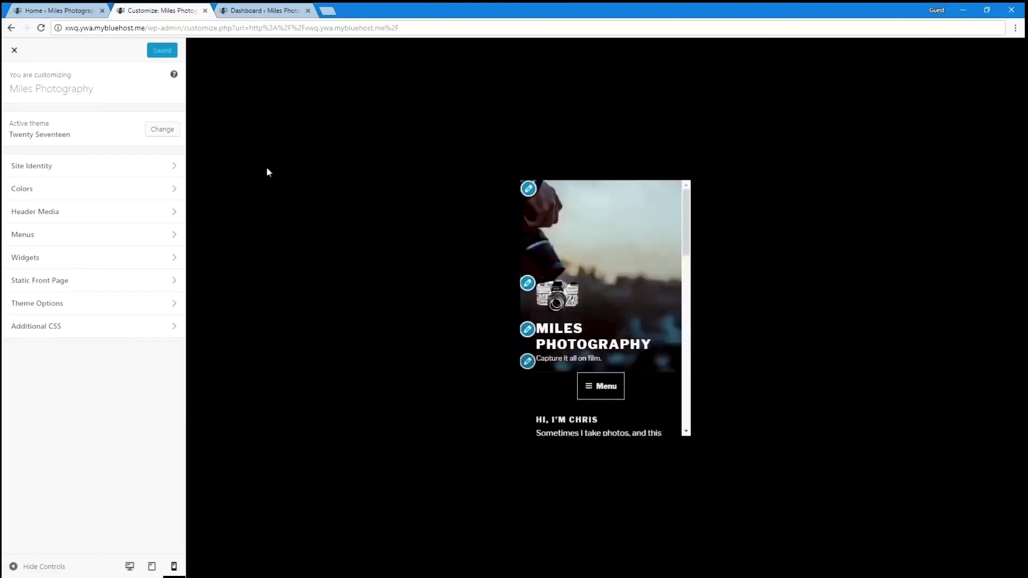
# Leave the Customizer, go to the Bluehost home page in the WordPress dashboard and review its content, design, traffic, performance and hosting options
pyautogui.click(12, 56)
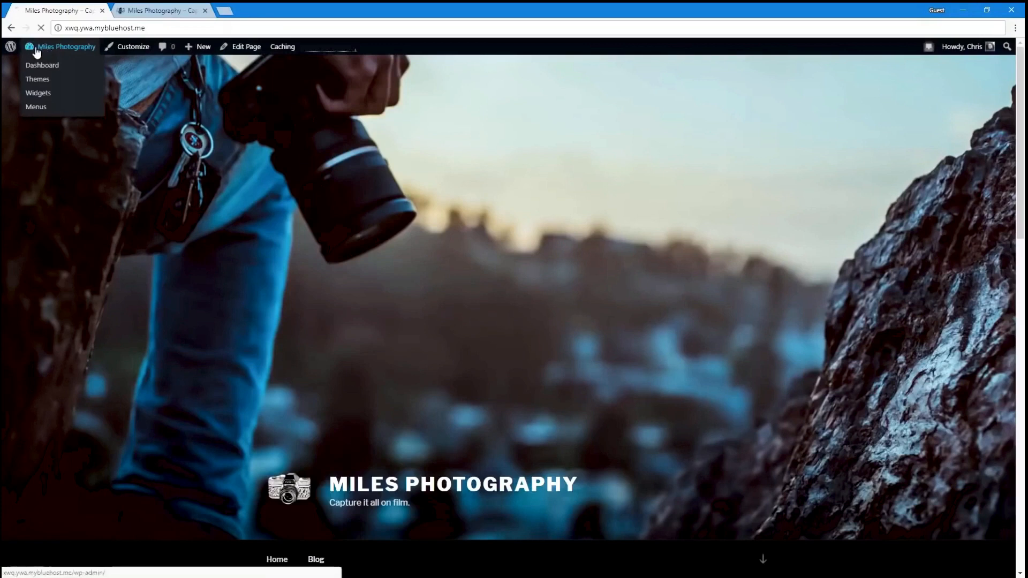
pyautogui.click(40, 63)
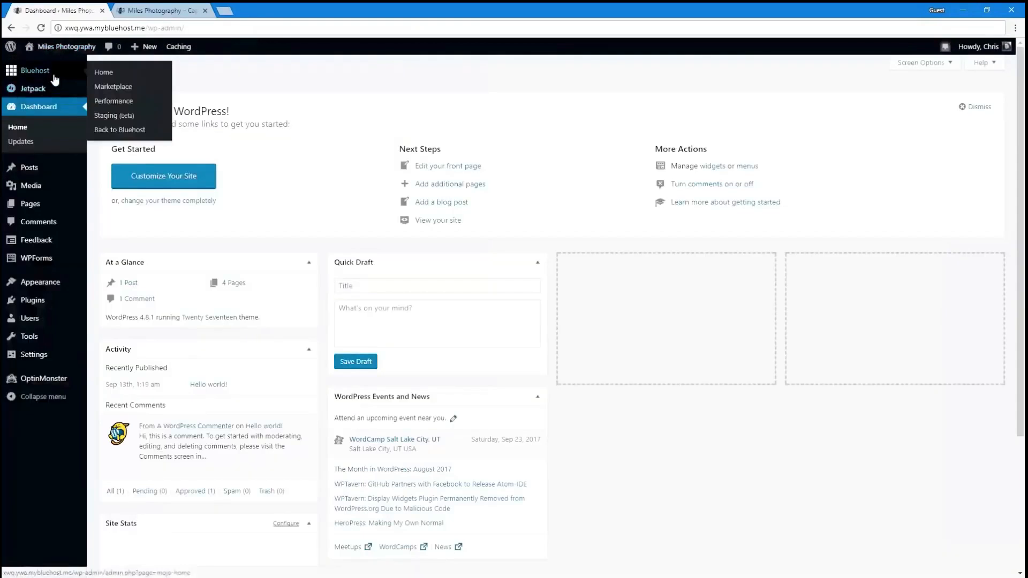
pyautogui.click(32, 70)
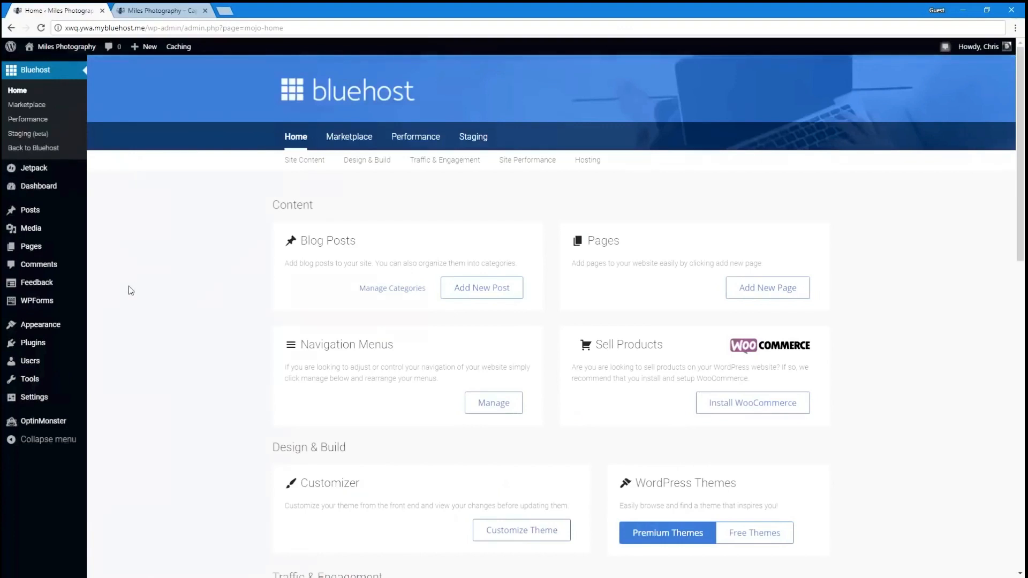
pyautogui.scroll(-3, 597, 220)
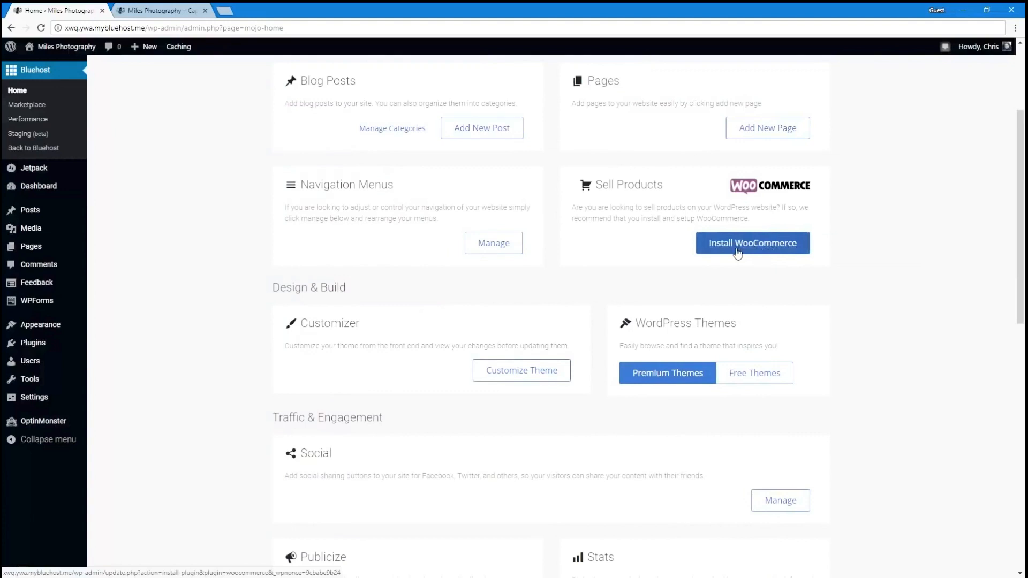
pyautogui.scroll(3, 566, 303)
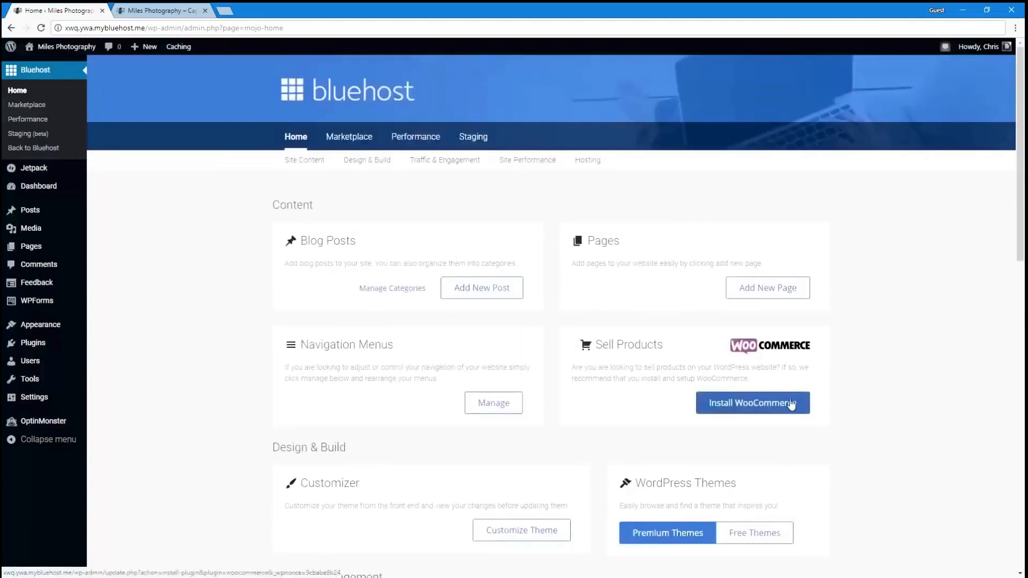
pyautogui.scroll(-15, 792, 404)
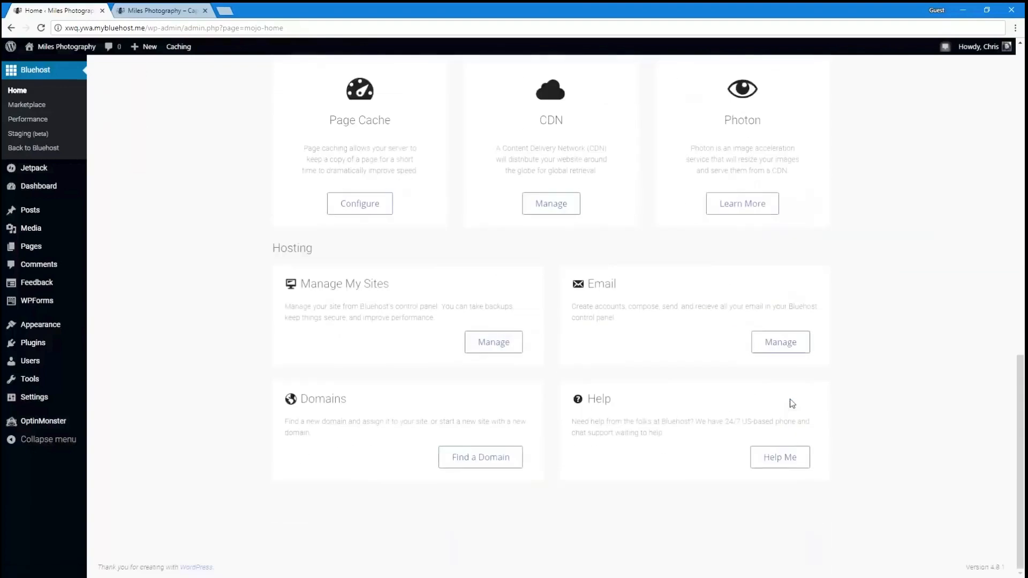
pyautogui.scroll(15, 787, 457)
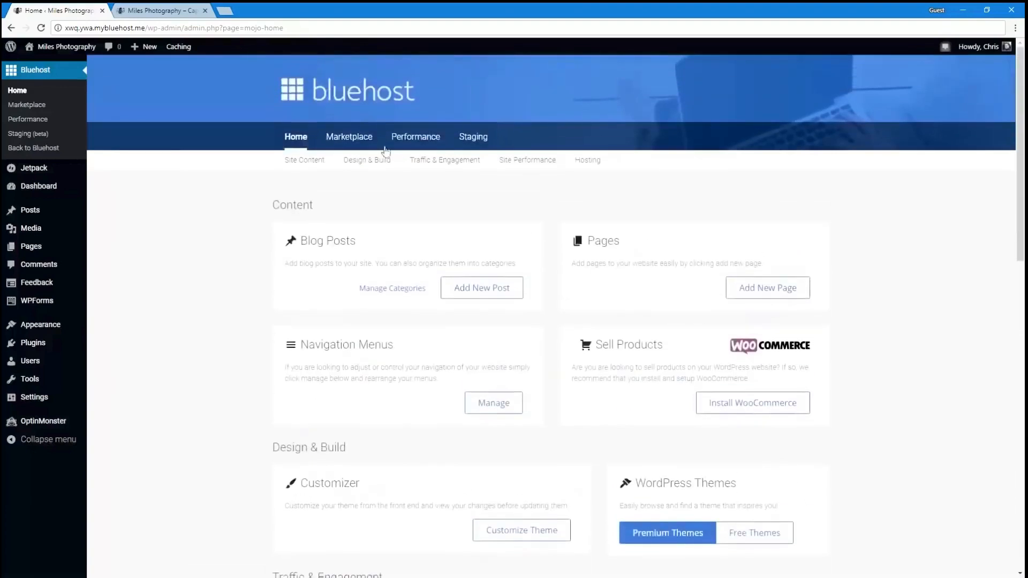